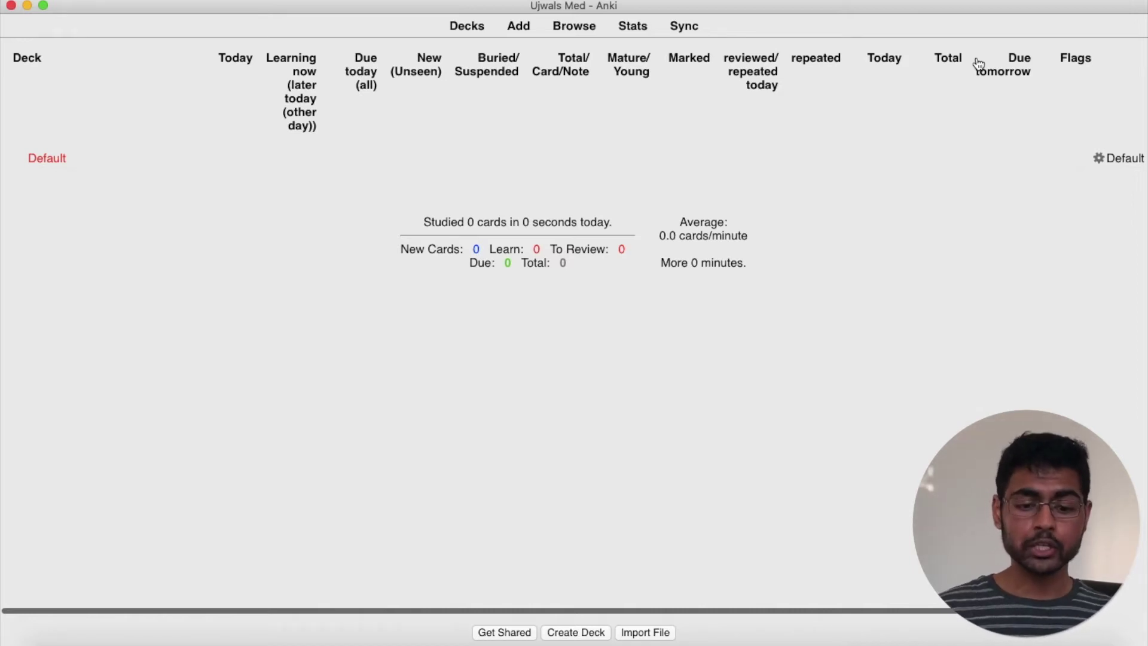
# Create a new deck named MCAT_deck and open its overview.
pyautogui.click(571, 634)
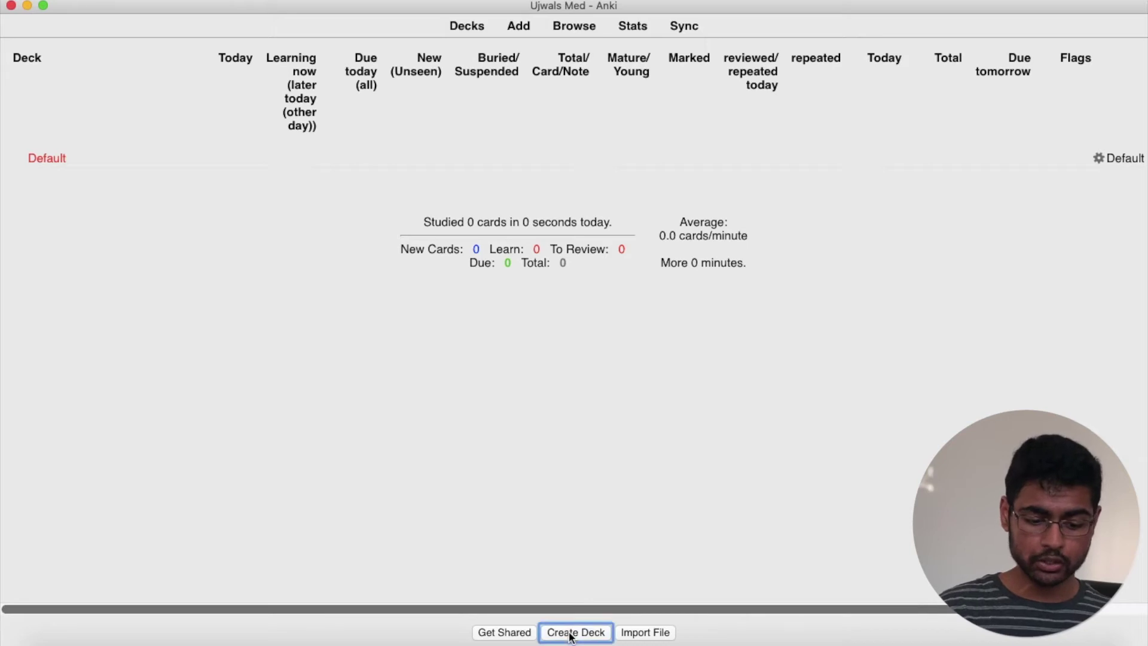
pyautogui.write('MCAT ')
pyautogui.write('deck')
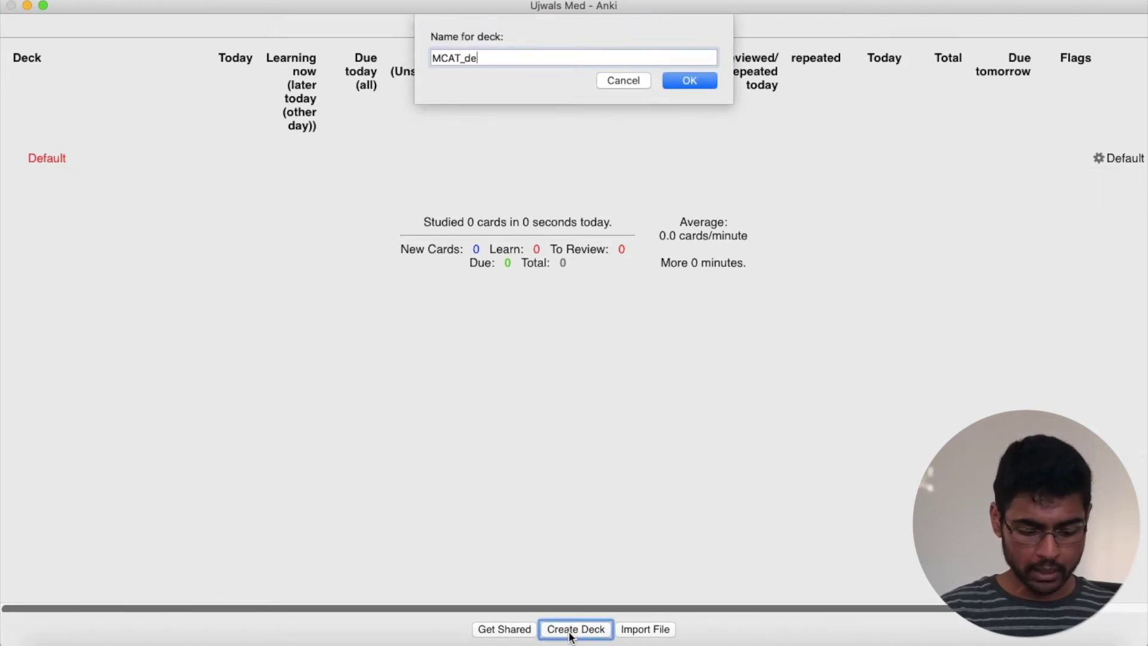
pyautogui.press('Return')
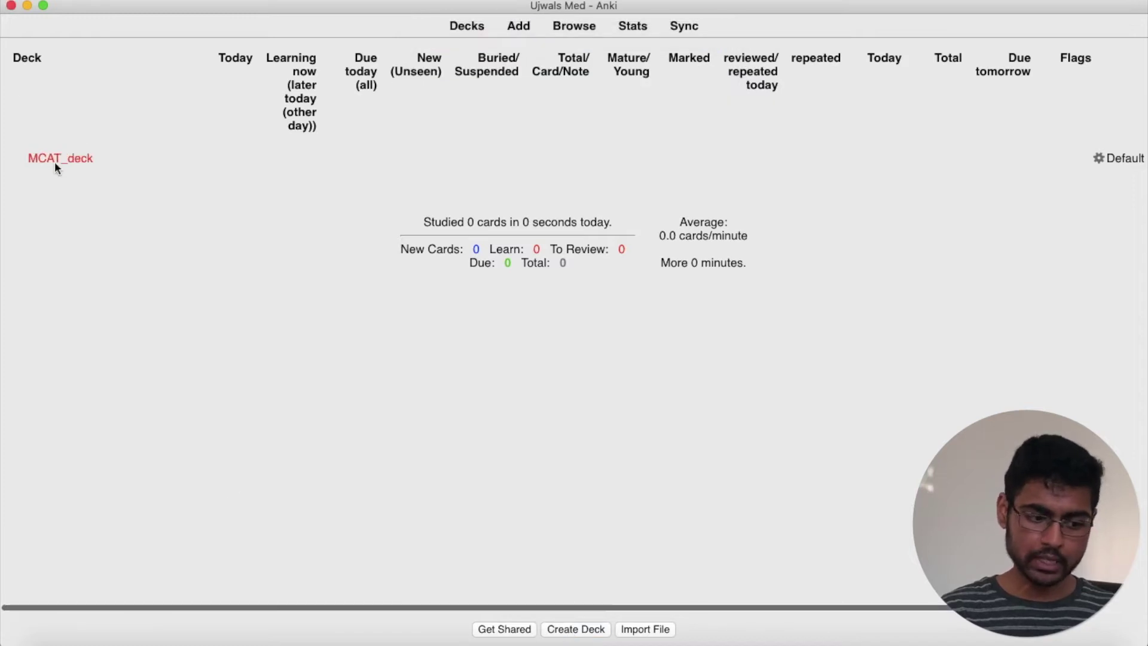
pyautogui.click(70, 158)
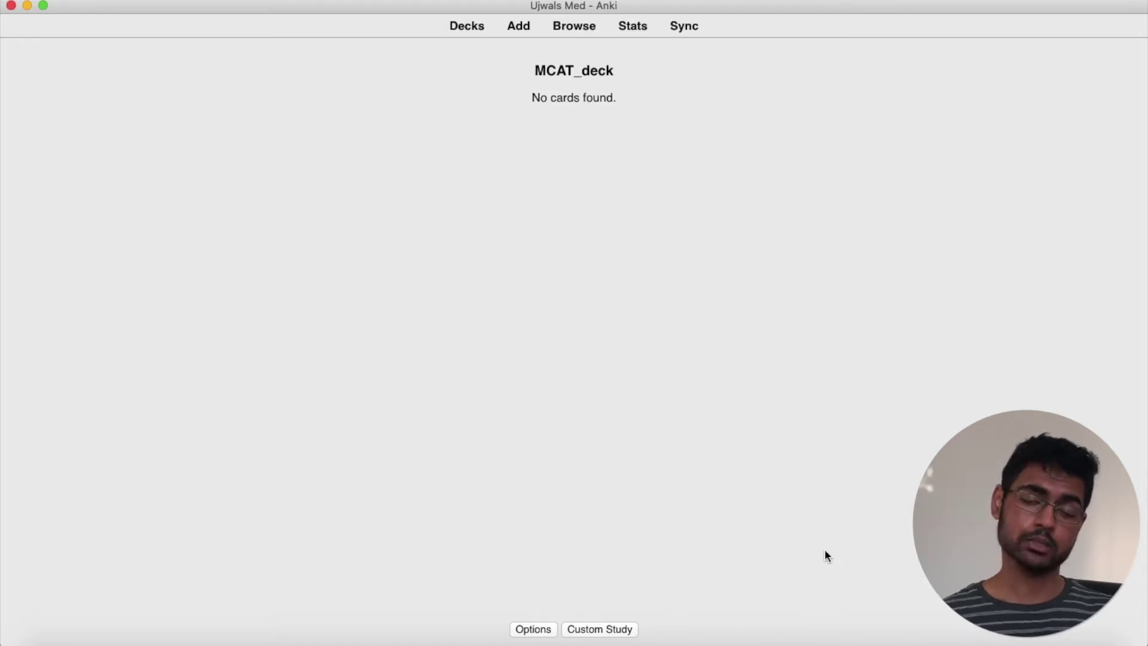
# Review MCAT_deck's new-card options and the custom study settings for studying by card state or tag, without changing anything.
pyautogui.click(527, 628)
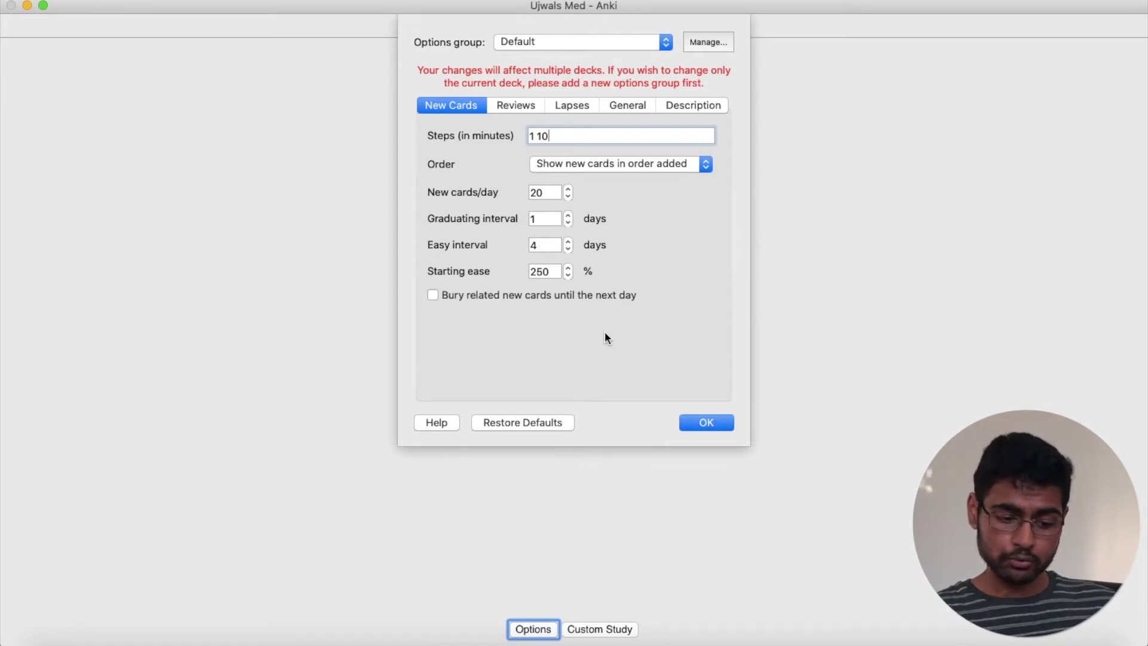
pyautogui.click(698, 422)
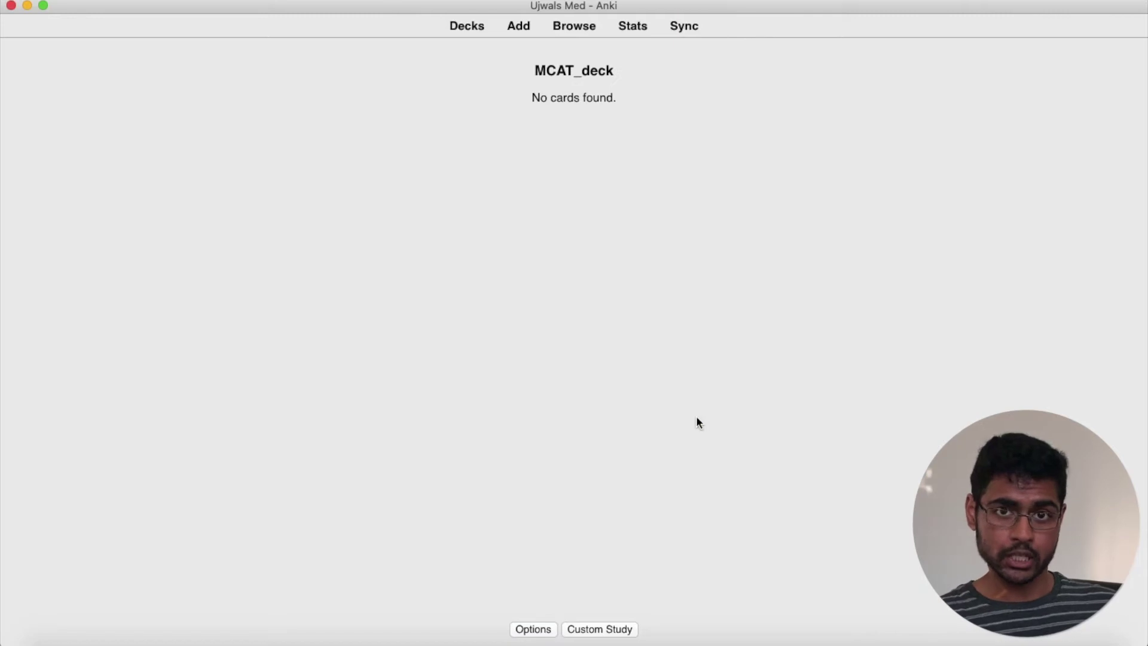
pyautogui.click(606, 629)
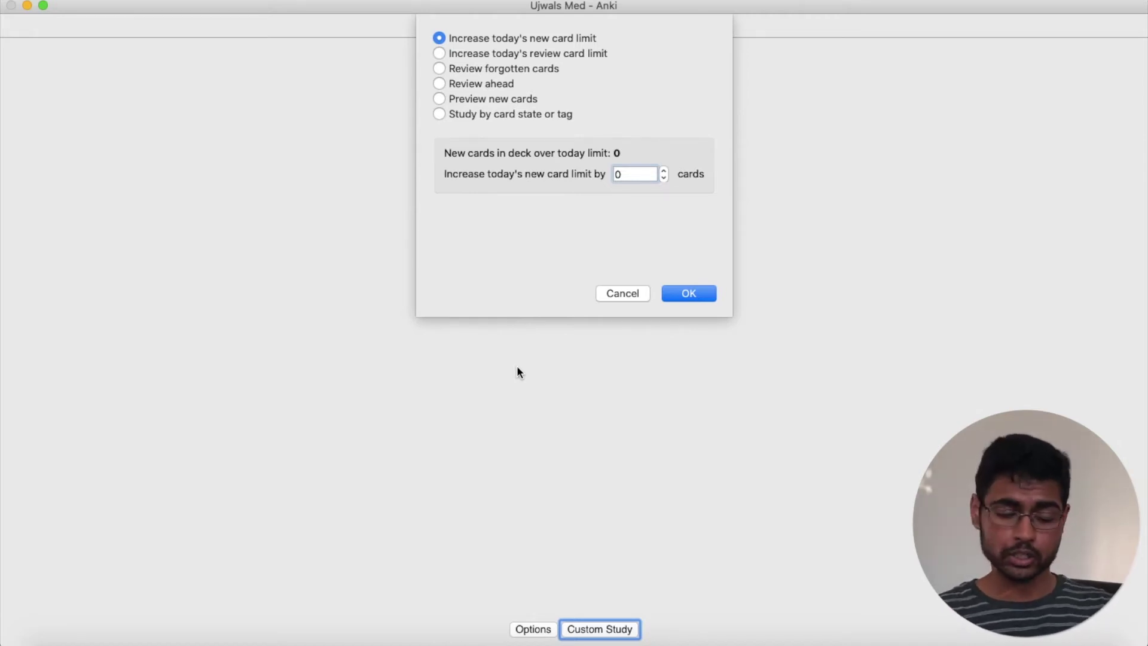
pyautogui.click(460, 118)
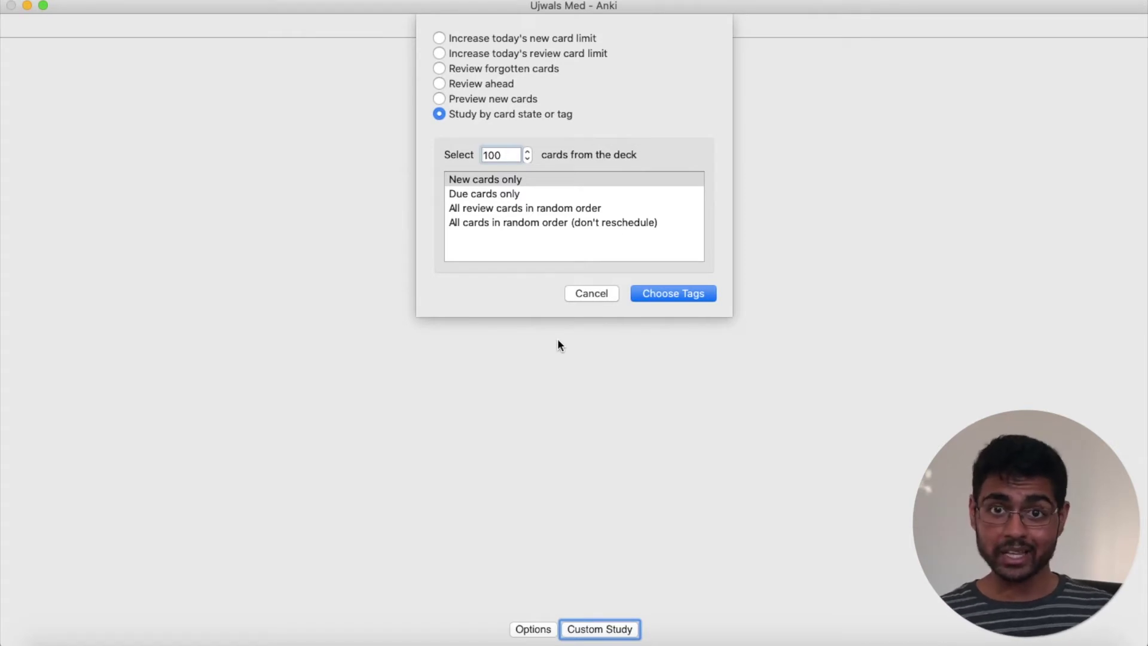
pyautogui.click(591, 294)
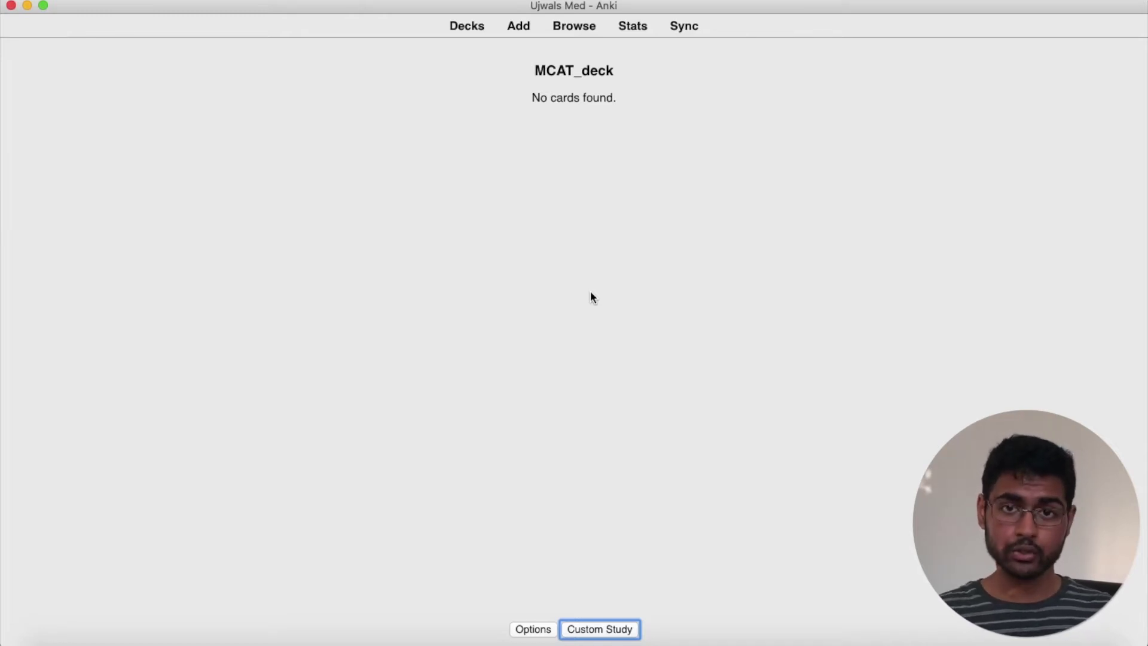
pyautogui.click(590, 311)
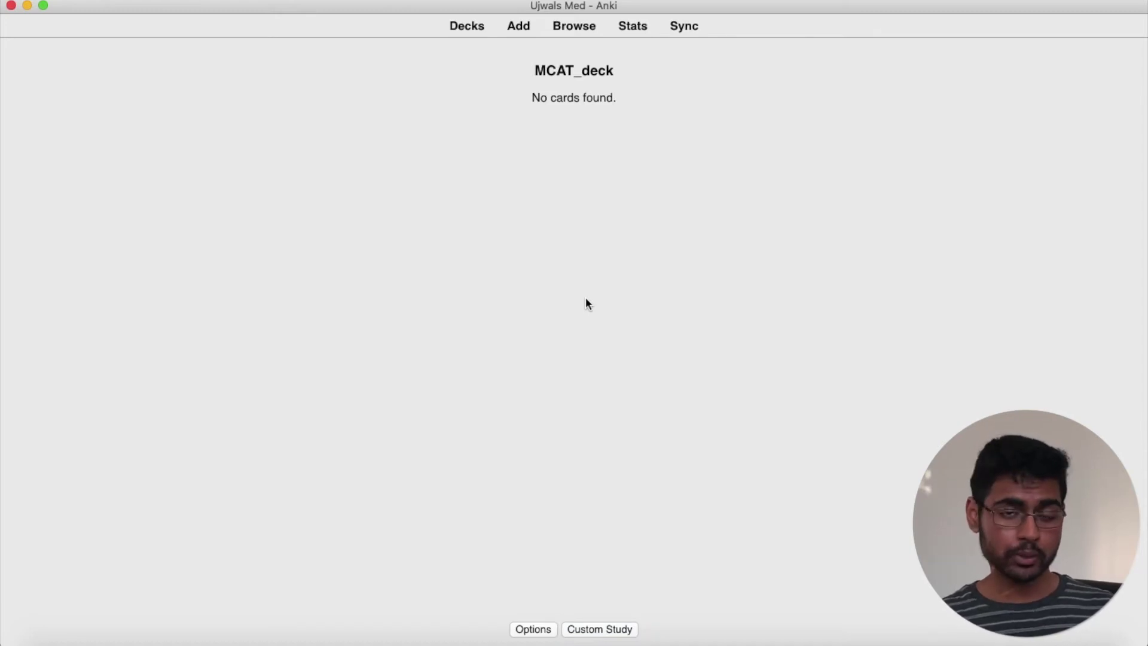
# Look through the card browser's deck list, filter the cards by the bio_fertilization tag, and close the browser.
pyautogui.click(575, 27)
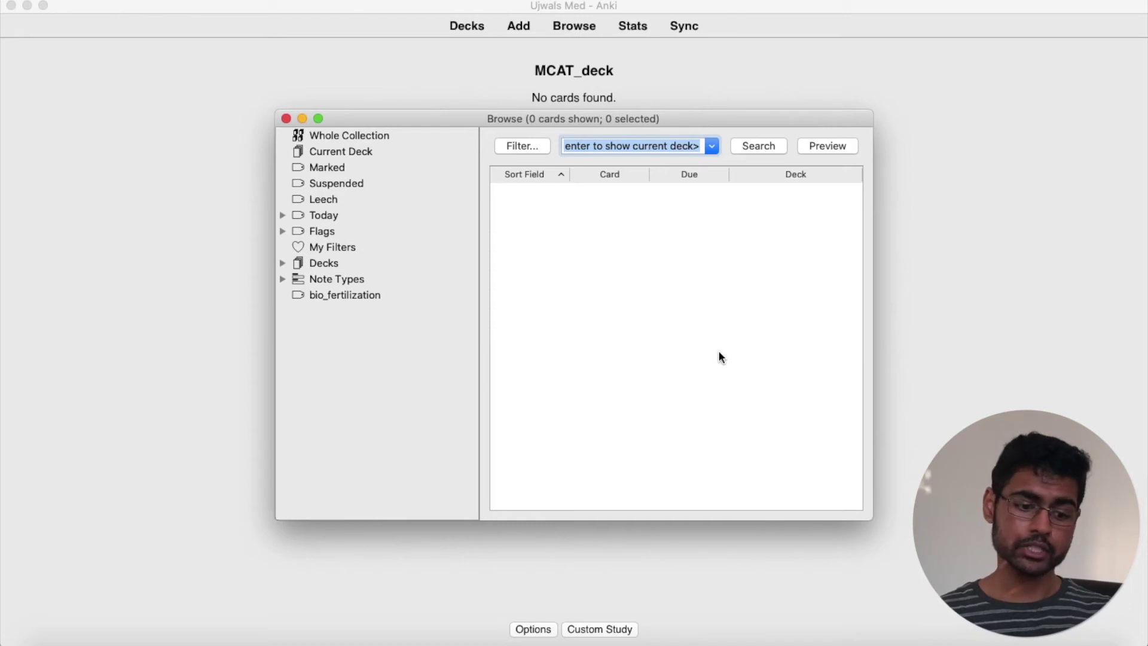
pyautogui.click(282, 263)
pyautogui.click(283, 263)
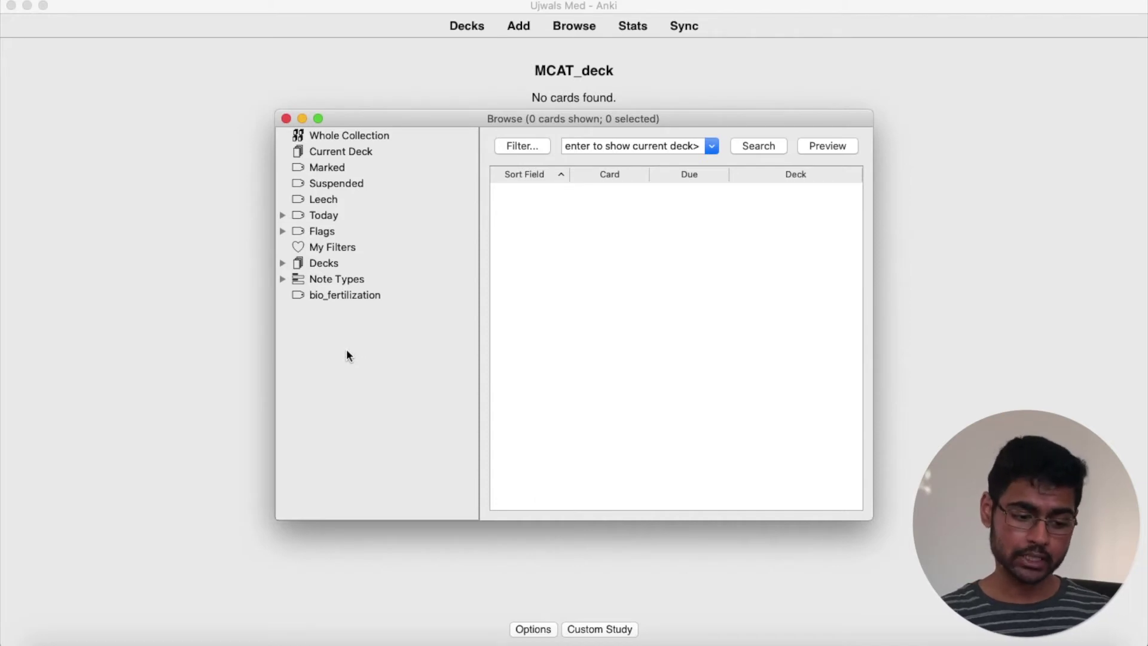
pyautogui.click(336, 295)
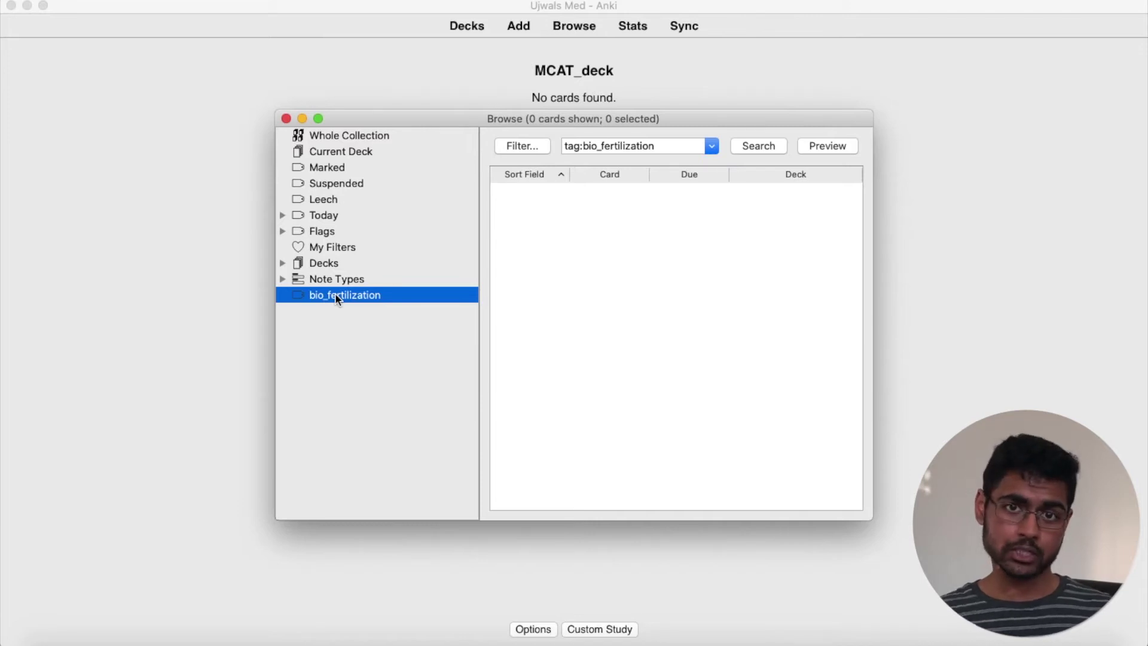
pyautogui.click(286, 118)
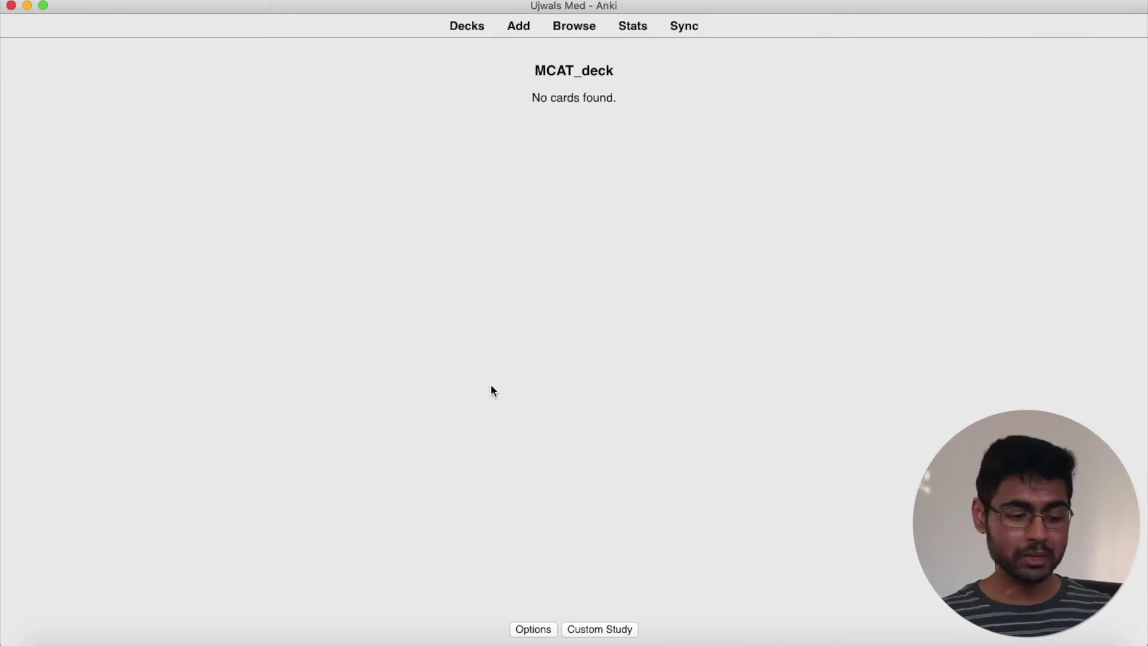
# Place the Anki window beside the Chapter 3 Word notes and start a new Cloze note in MCAT_deck.
pyautogui.moveTo(546, 6); pyautogui.dragTo(897, 179)
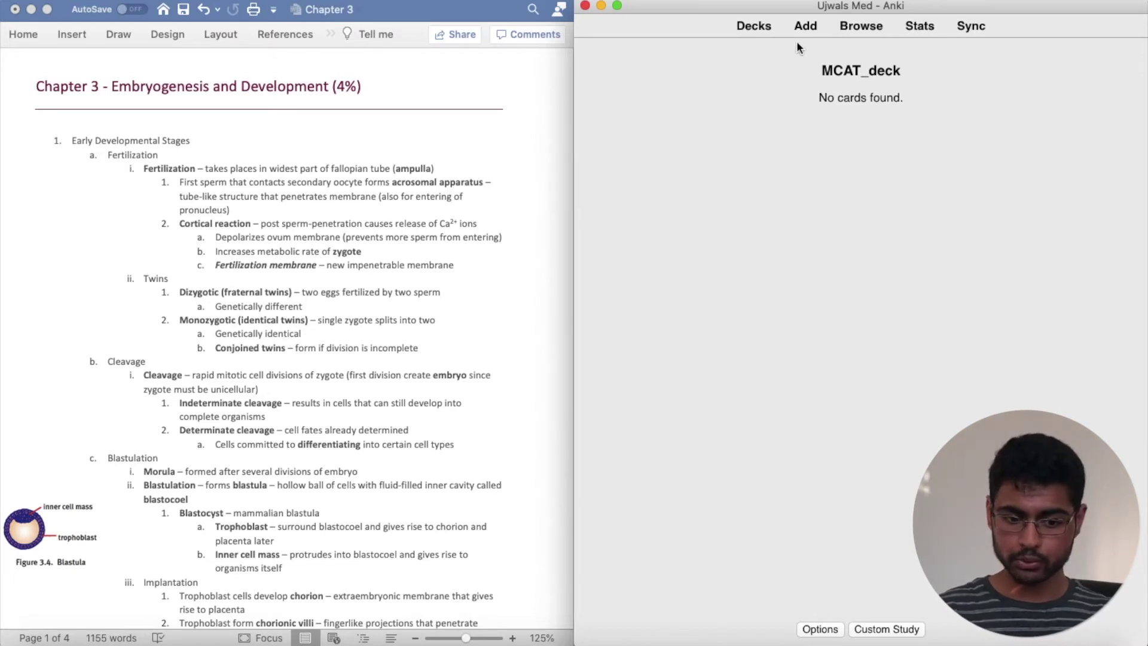
pyautogui.click(799, 25)
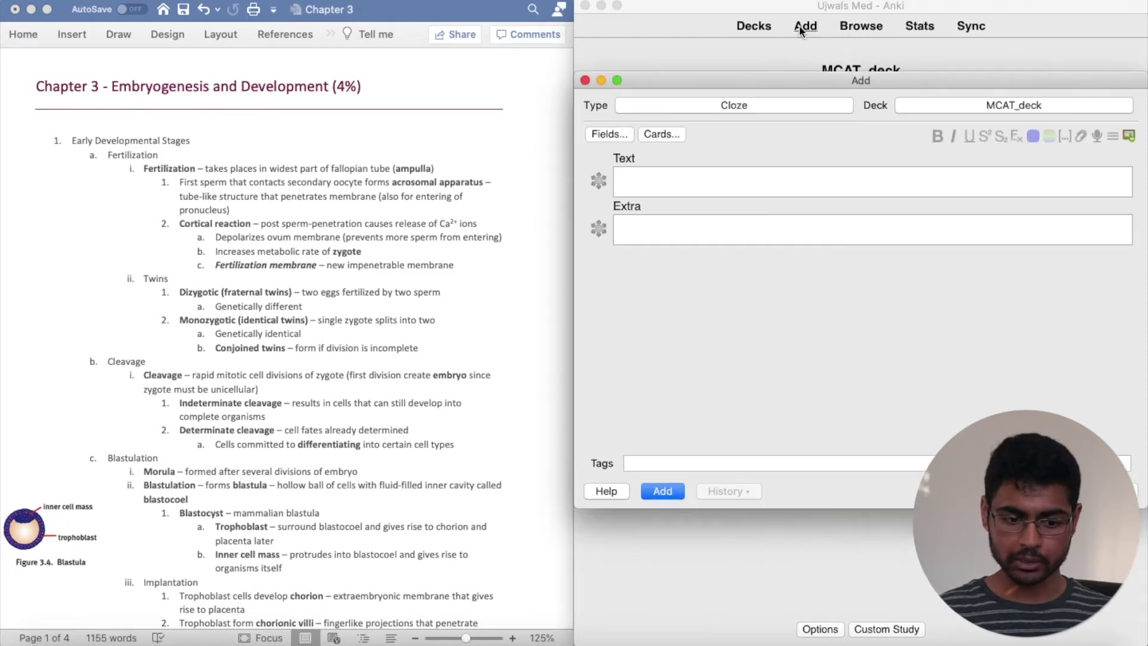
pyautogui.click(739, 106)
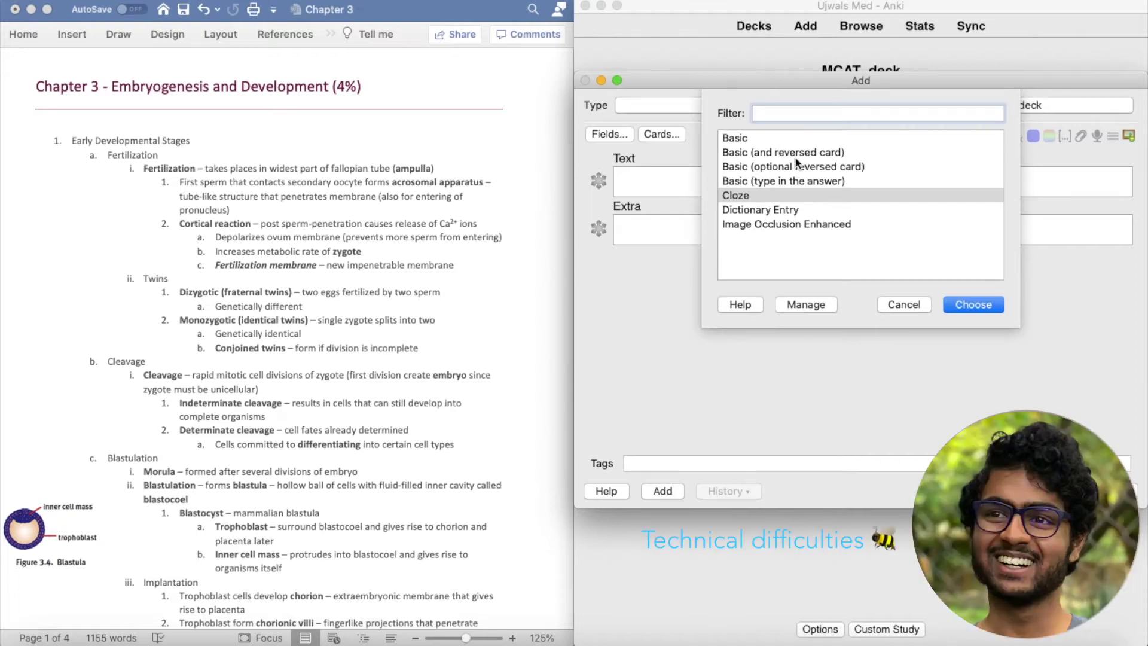
pyautogui.click(780, 225)
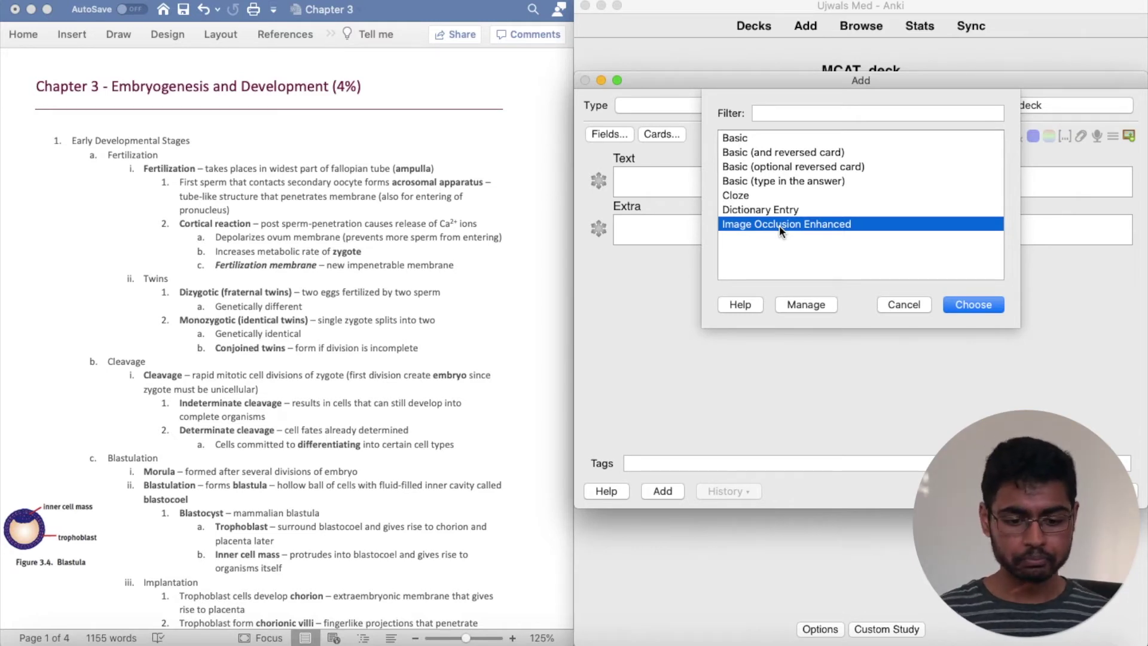
pyautogui.click(762, 196)
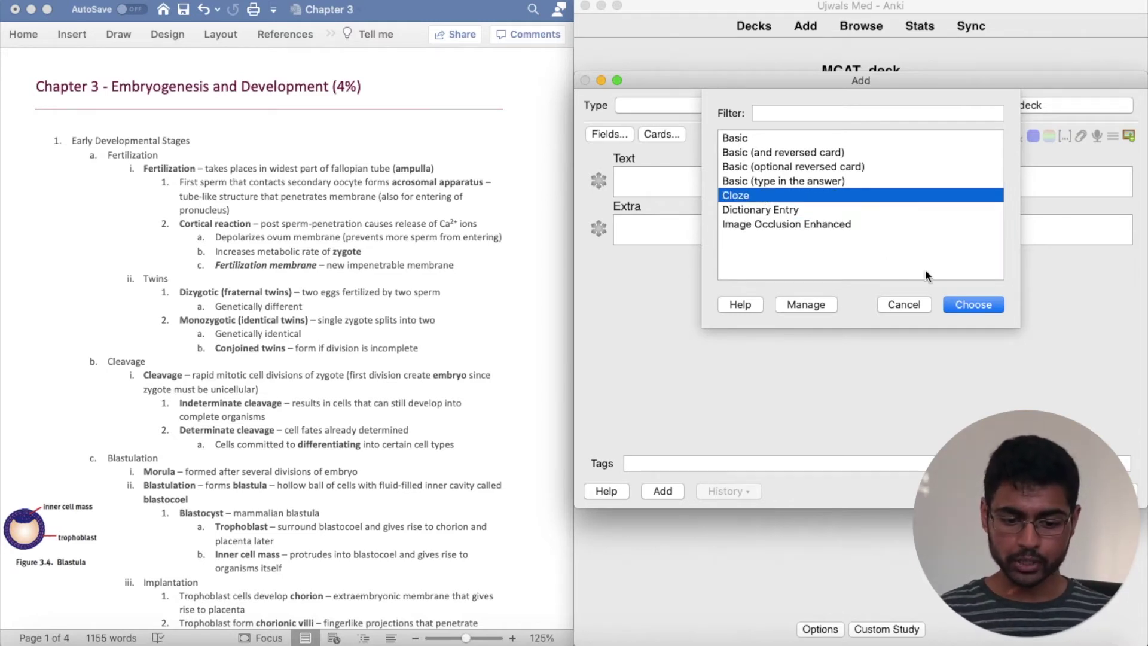
pyautogui.click(959, 304)
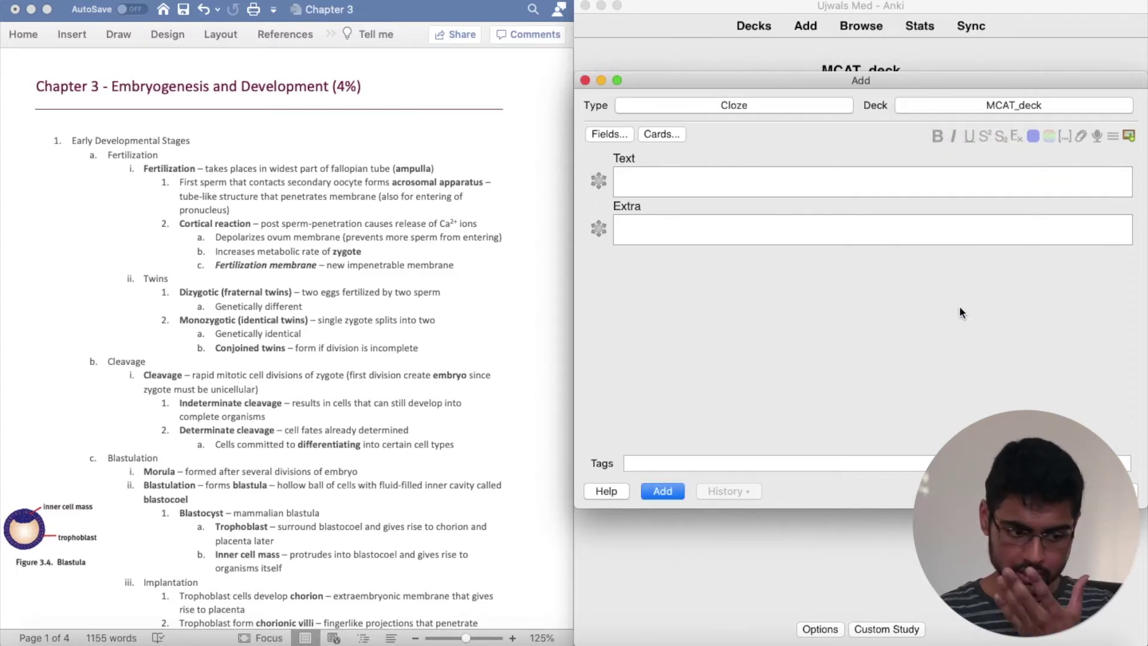
pyautogui.click(715, 190)
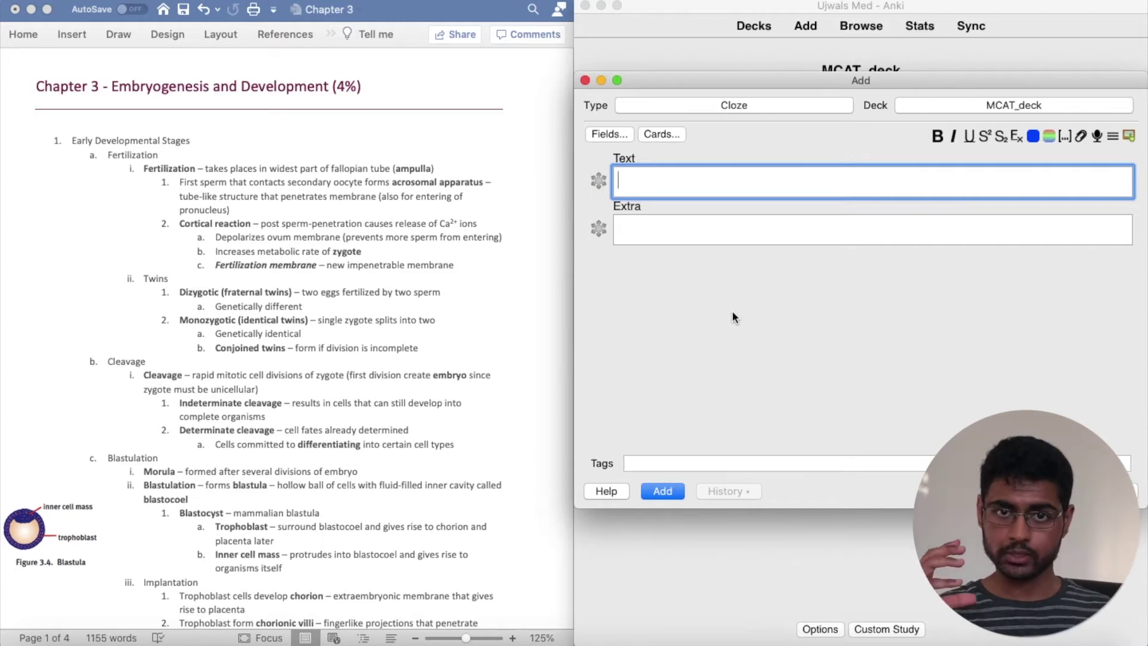
# Highlight the Fertilization section, including Twins, in the Word notes and tag the new note bio_fertilization.
pyautogui.click(189, 242)
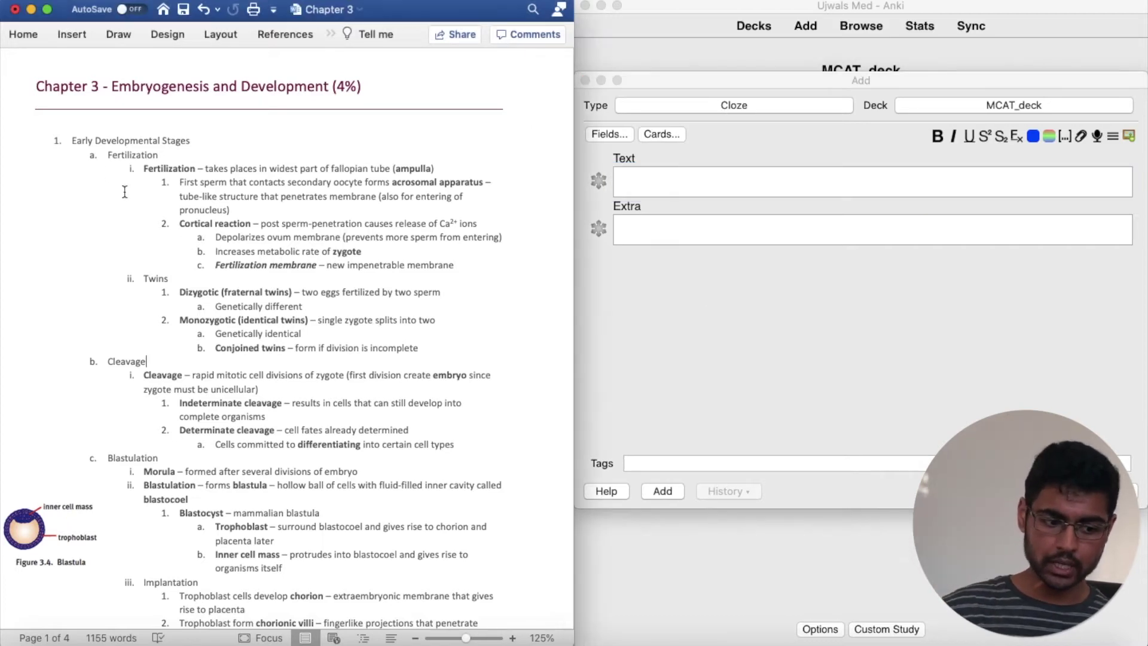
pyautogui.moveTo(110, 156); pyautogui.dragTo(446, 341)
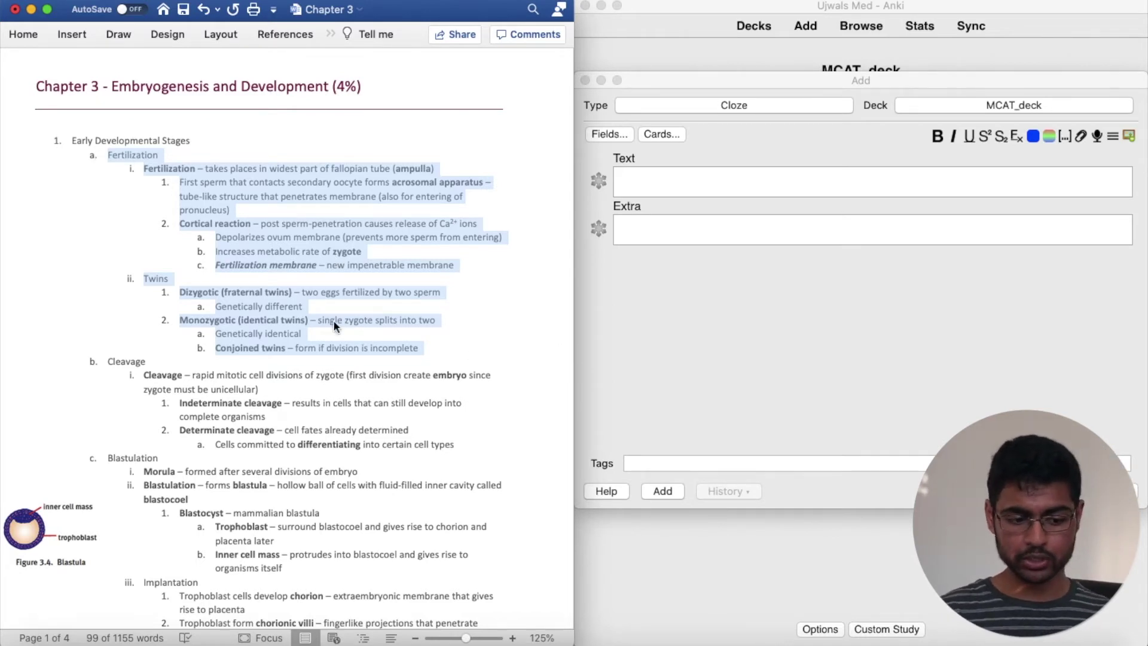
pyautogui.click(658, 303)
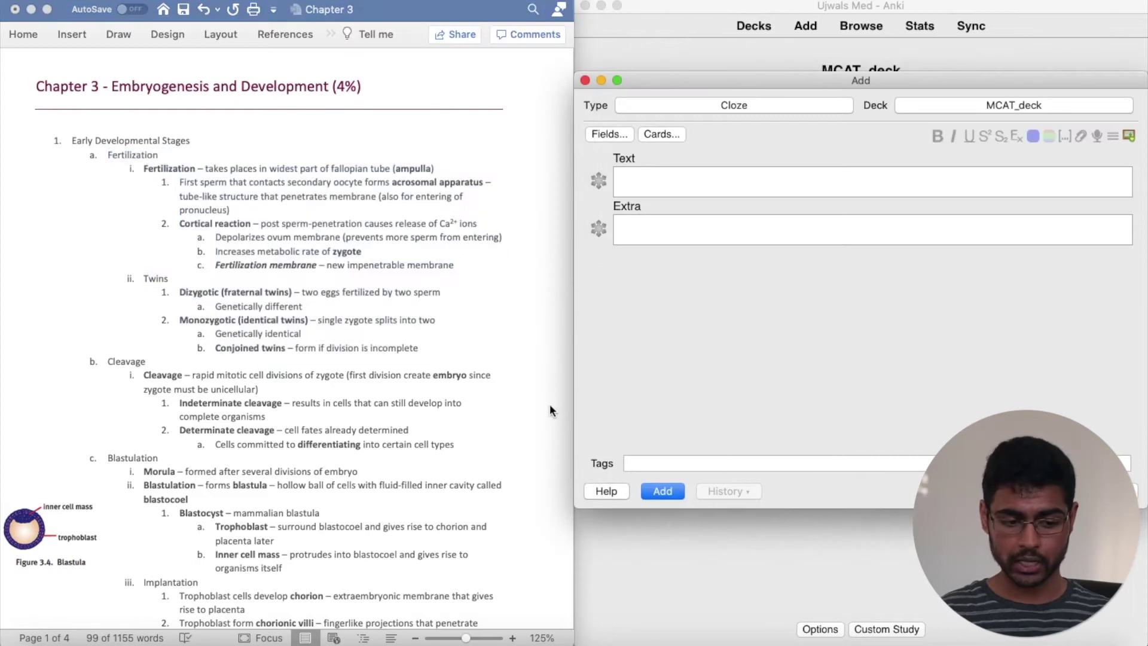
pyautogui.click(667, 468)
pyautogui.write('bio')
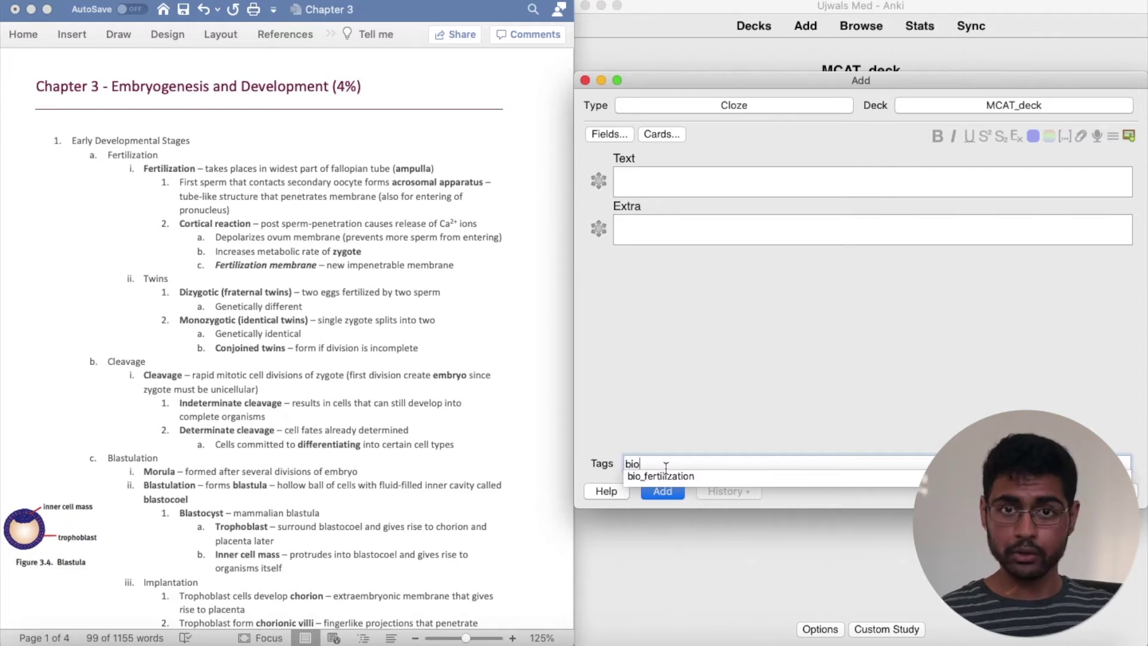
pyautogui.write('_')
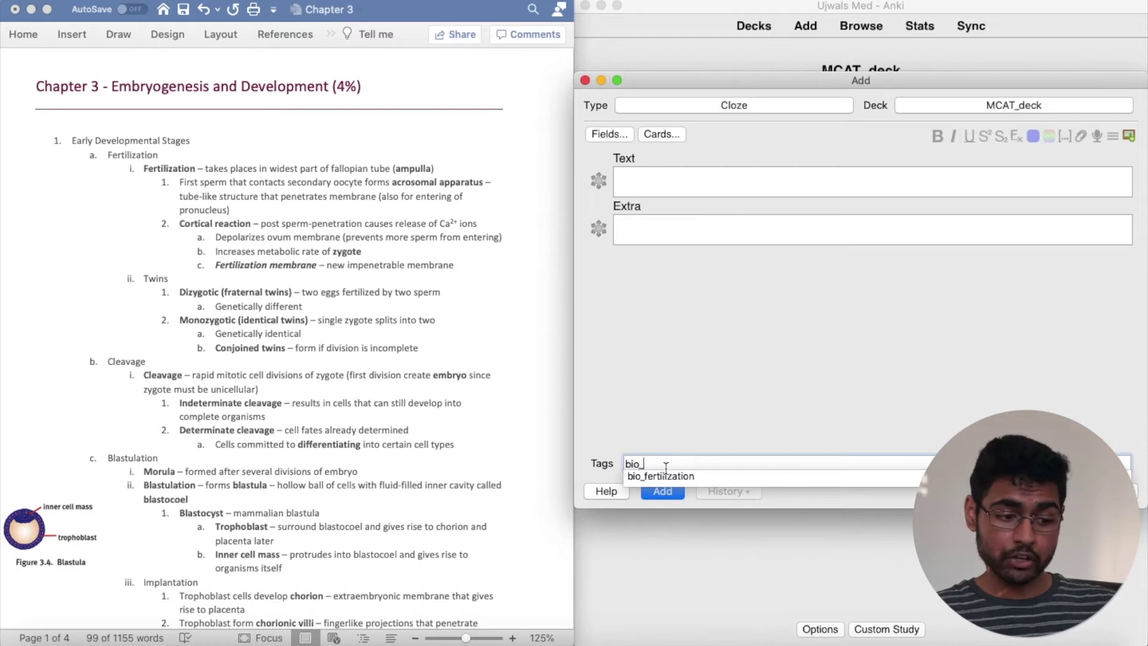
pyautogui.write('fertilization')
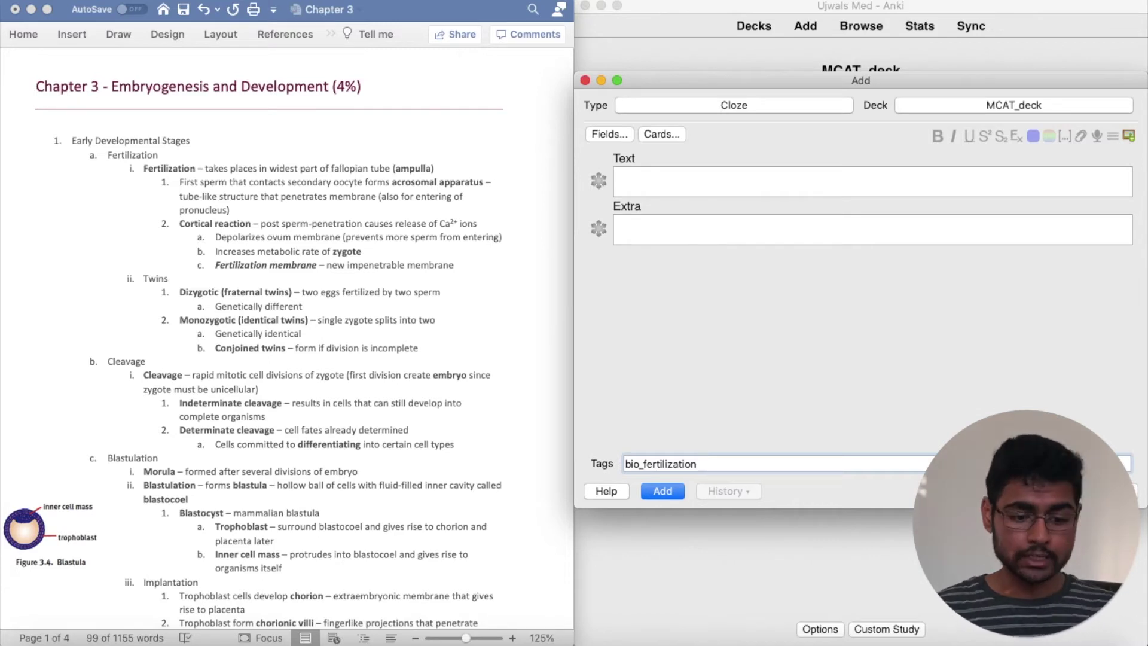
# Copy the Fertilization item with its sub-points through "Fertilization membrane" from the Word notes into the note's Text field.
pyautogui.click(394, 322)
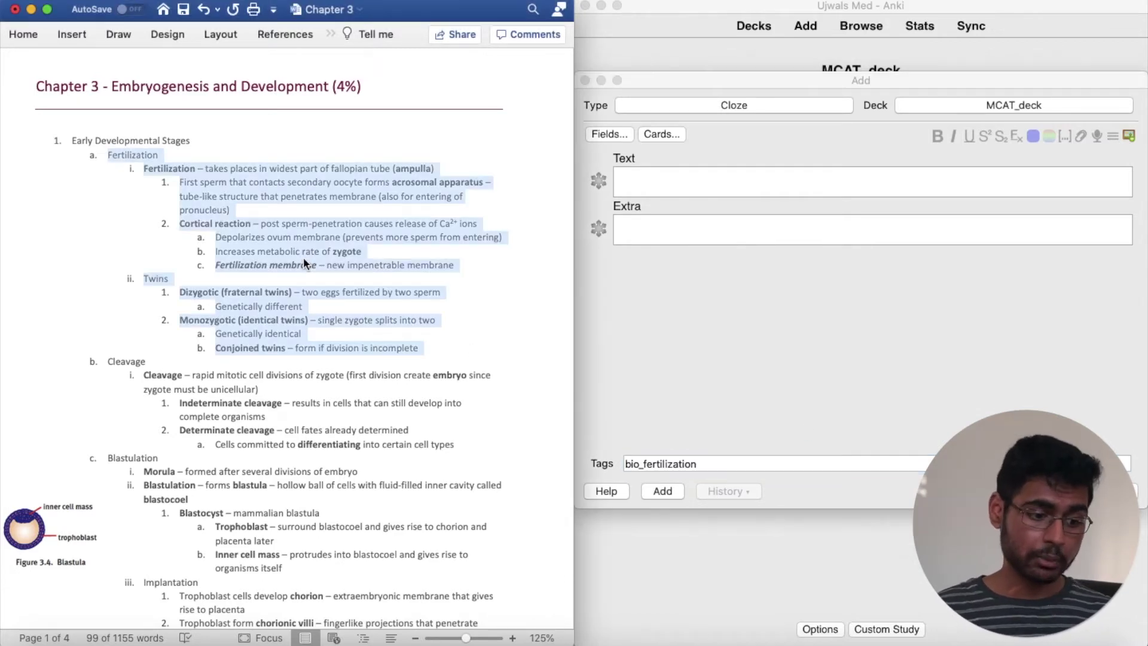
pyautogui.click(446, 348)
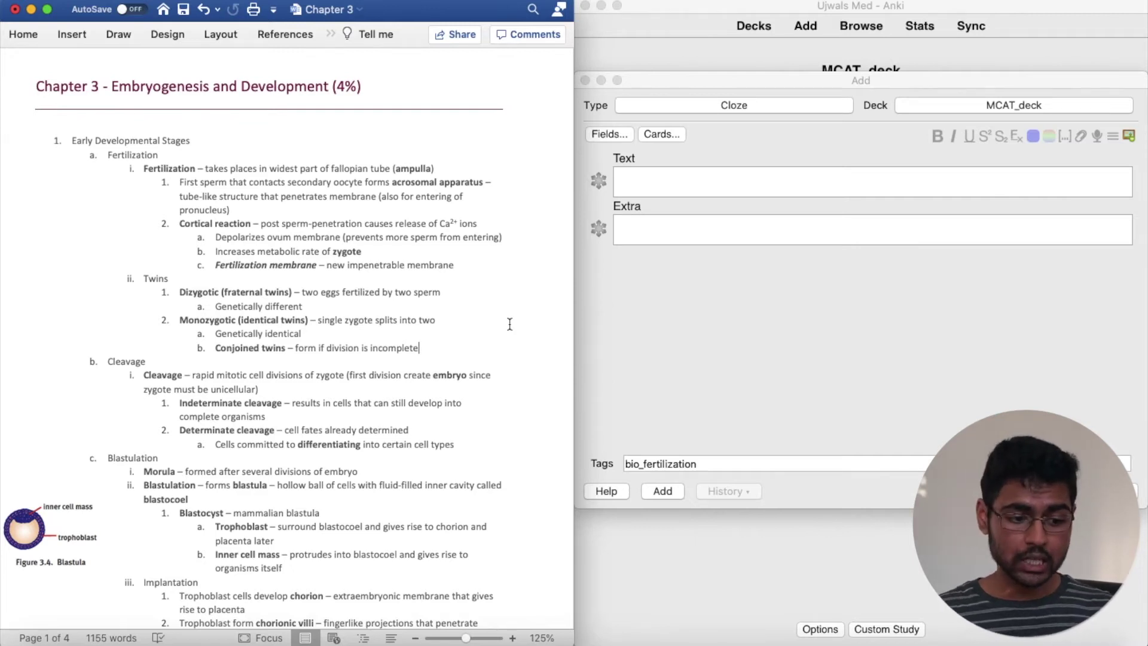
pyautogui.moveTo(142, 169); pyautogui.dragTo(492, 263)
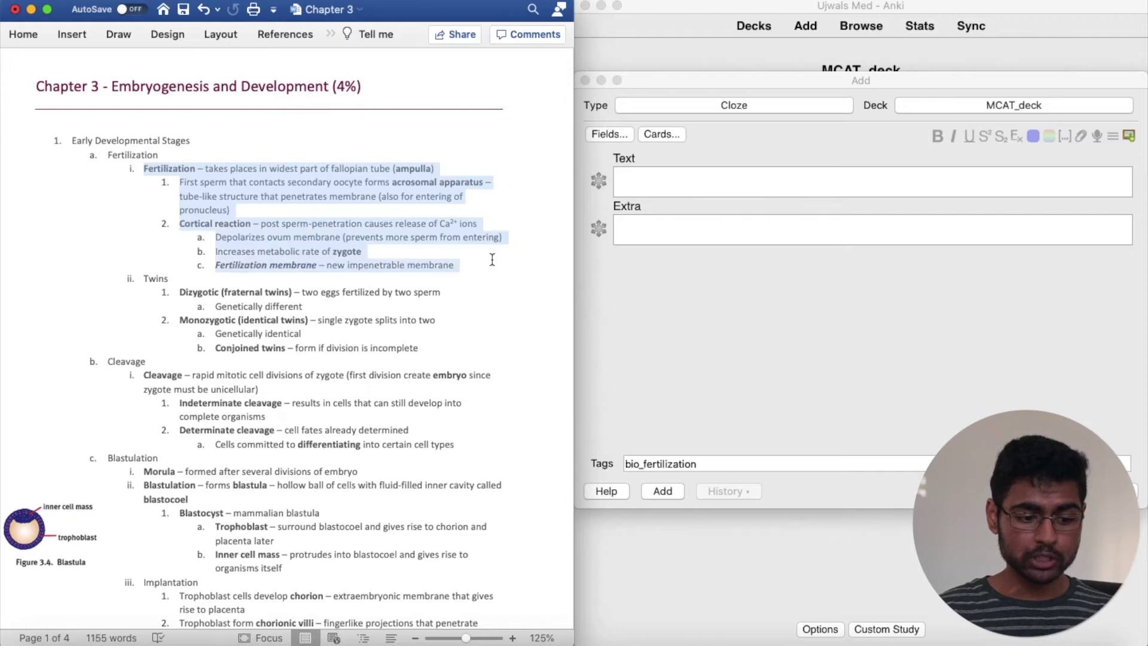
pyautogui.press('cmd+c')
pyautogui.click(684, 179)
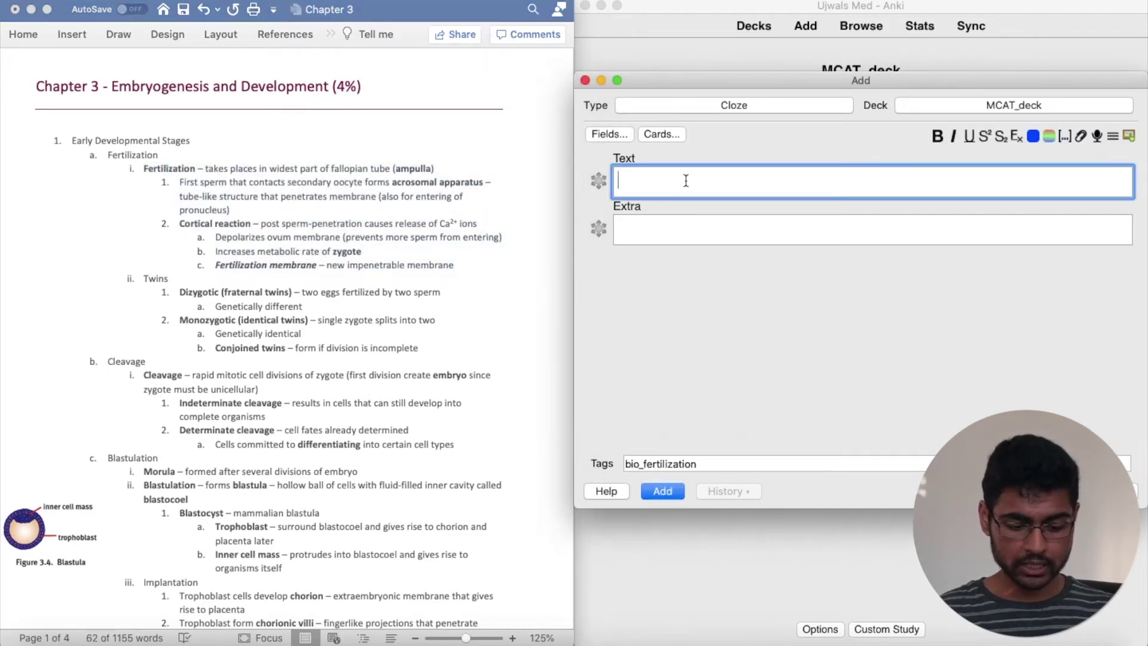
pyautogui.press('cmd+v')
# Remove the indentation and the "i." numeral in front of "Fertilization" in the pasted text.
pyautogui.moveTo(858, 180); pyautogui.dragTo(607, 181)
pyautogui.press('BackSpace')
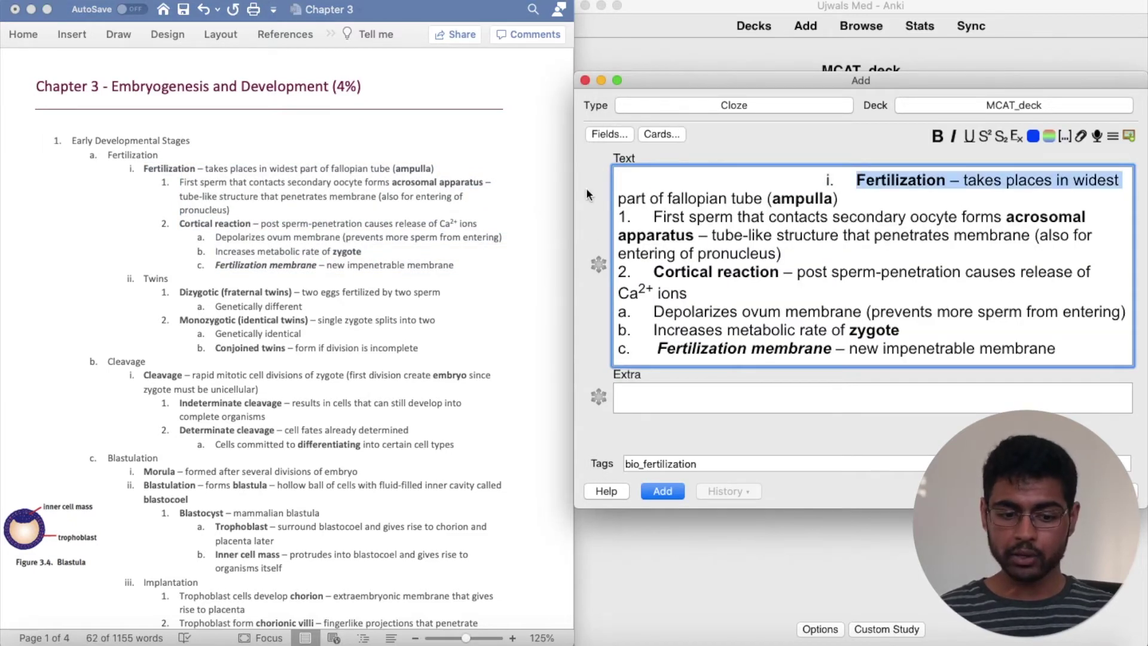
pyautogui.press('cmd+z')
pyautogui.moveTo(857, 184); pyautogui.dragTo(608, 185)
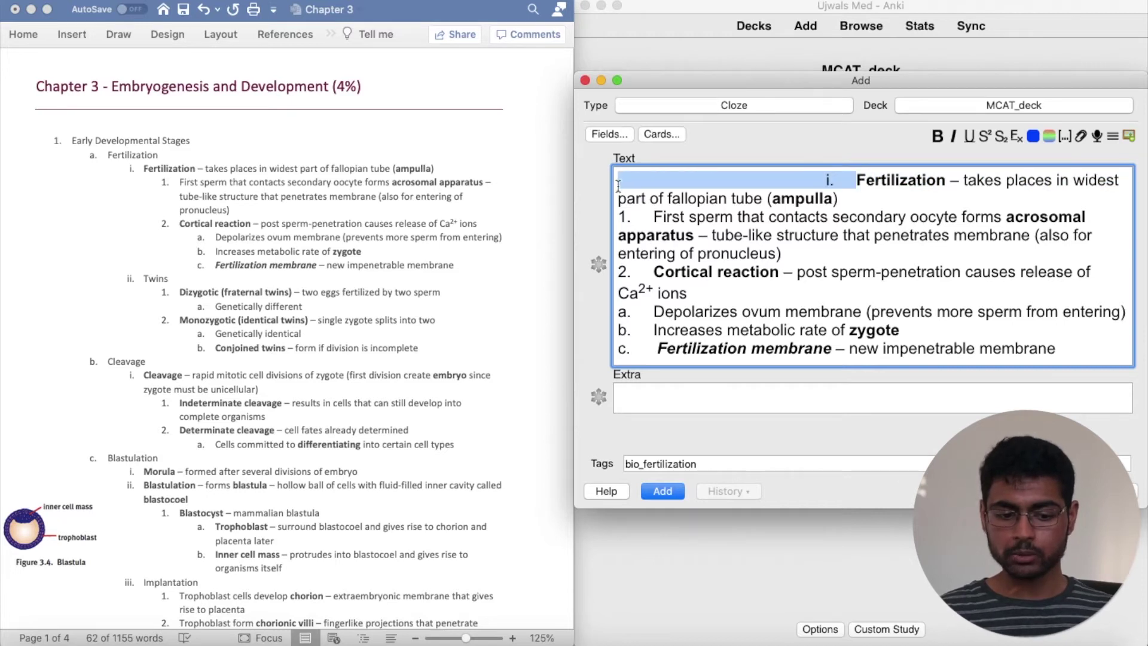
pyautogui.press('BackSpace')
# Turn "Fertilization" and "ampulla" in the first line into cloze deletions that both use c1.
pyautogui.doubleClick(662, 180)
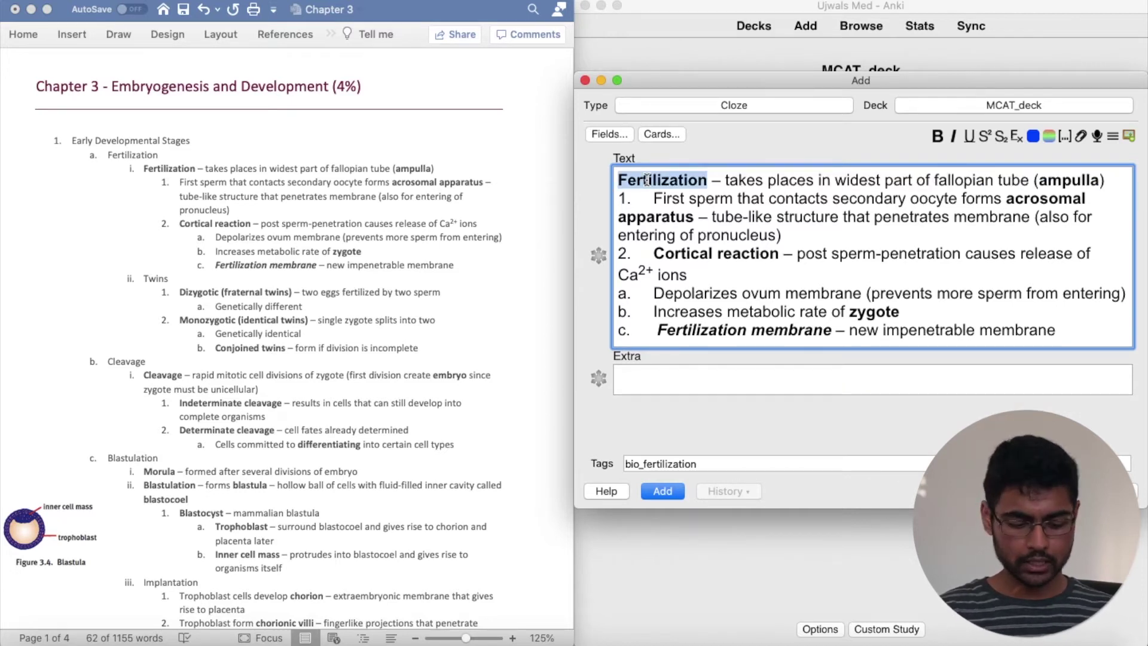
pyautogui.press('cmd+shift+c')
pyautogui.doubleClick(667, 199)
pyautogui.press('cmd+alt+shift+c')
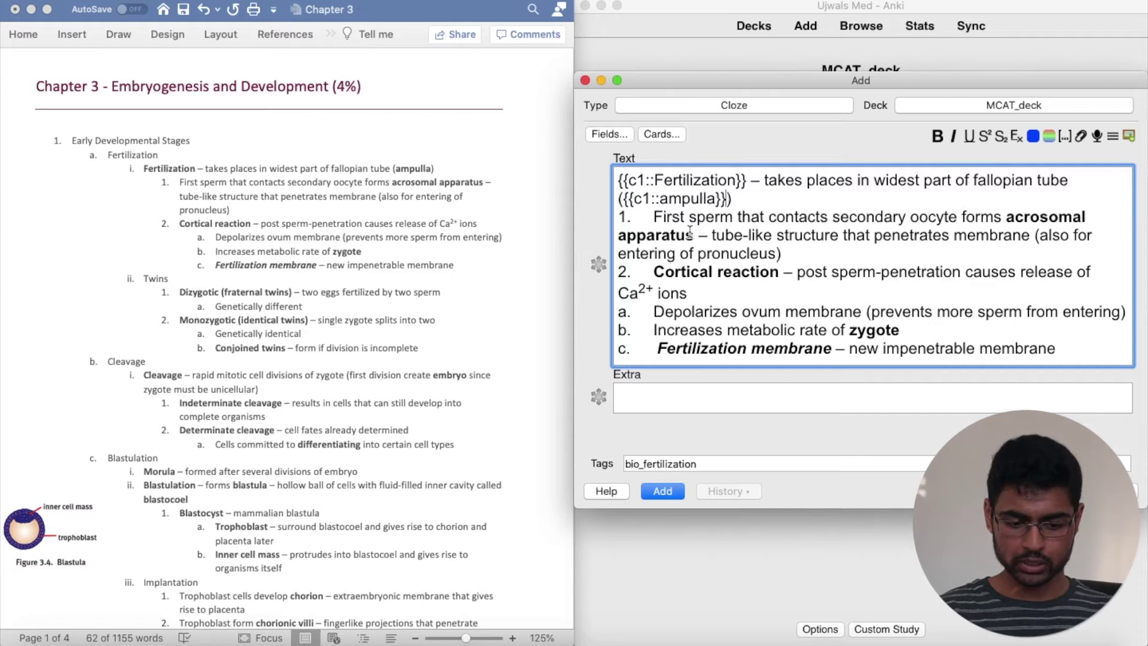
# Turn "acrosomal apparatus" in the first numbered point into a cloze deletion that reuses c1.
pyautogui.doubleClick(658, 236)
pyautogui.press('cmd+alt+shift+c')
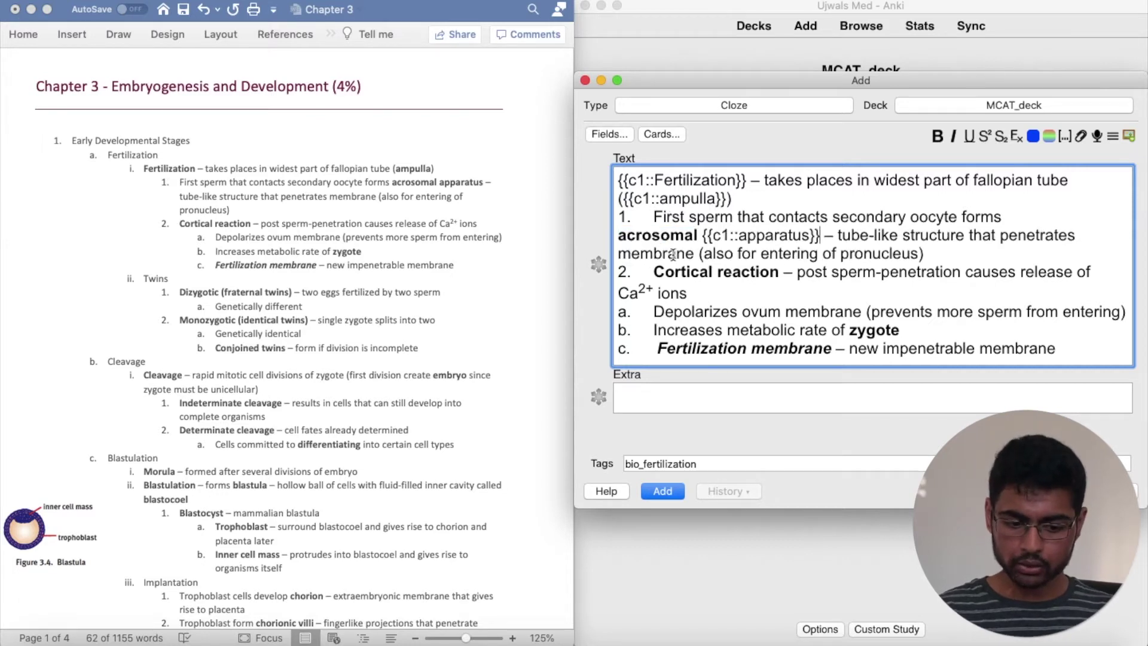
pyautogui.press('super+z')
pyautogui.moveTo(1007, 217); pyautogui.dragTo(700, 236)
pyautogui.press('super+alt+shift+c')
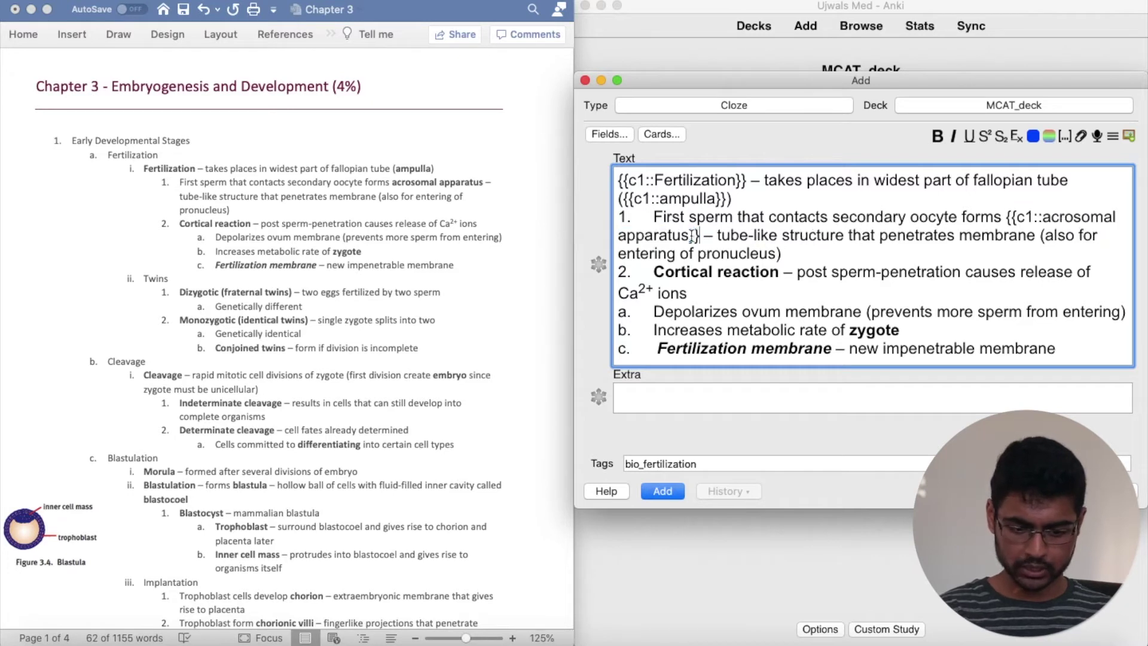
# Turn "Cortical reaction", "zygote" and "Fertilization membrane" into c1 cloze deletions and add the note to the deck.
pyautogui.moveTo(657, 273); pyautogui.dragTo(779, 273)
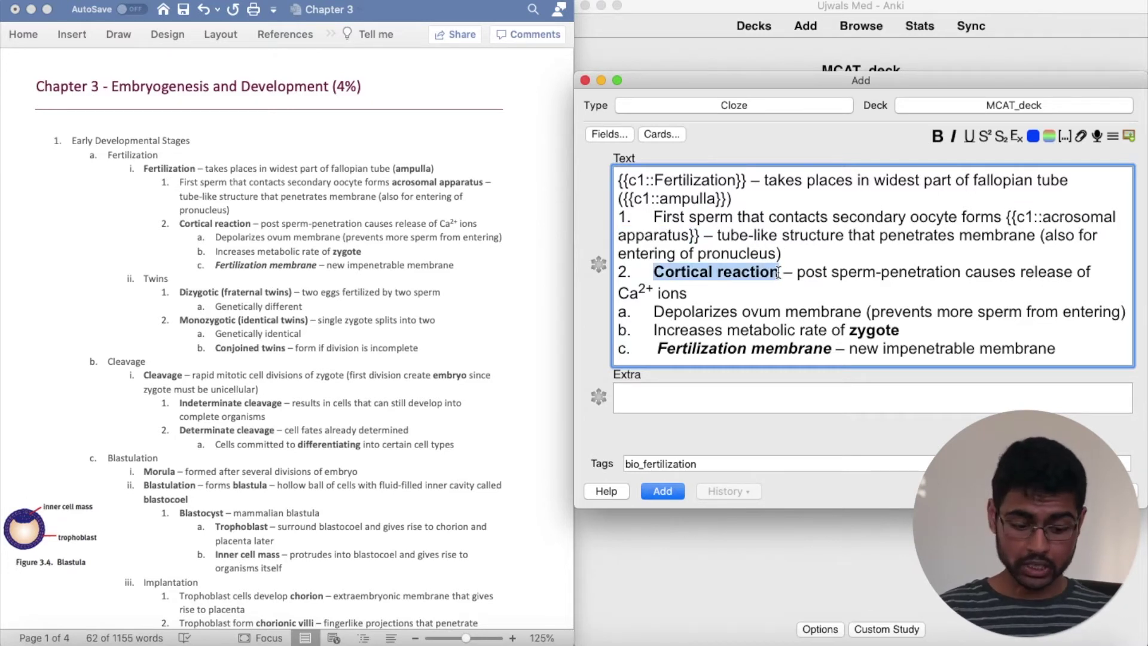
pyautogui.press('super+alt+shift+c')
pyautogui.doubleClick(880, 331)
pyautogui.press('super+alt+shift+c')
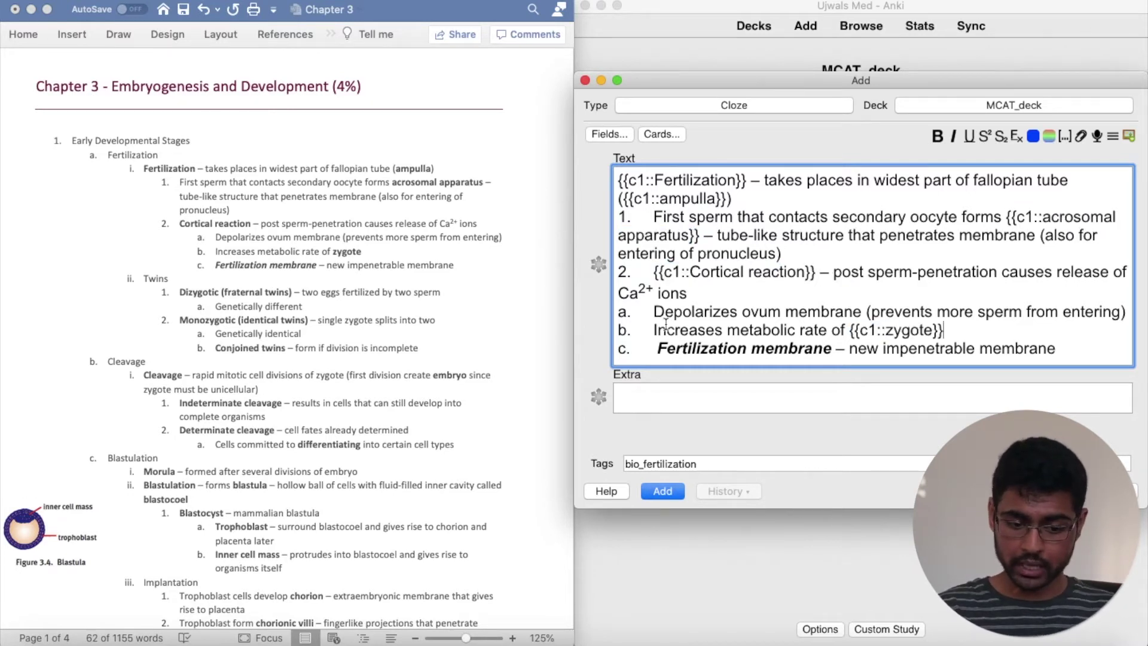
pyautogui.moveTo(658, 348); pyautogui.dragTo(832, 348)
pyautogui.press('super+alt+shift+c')
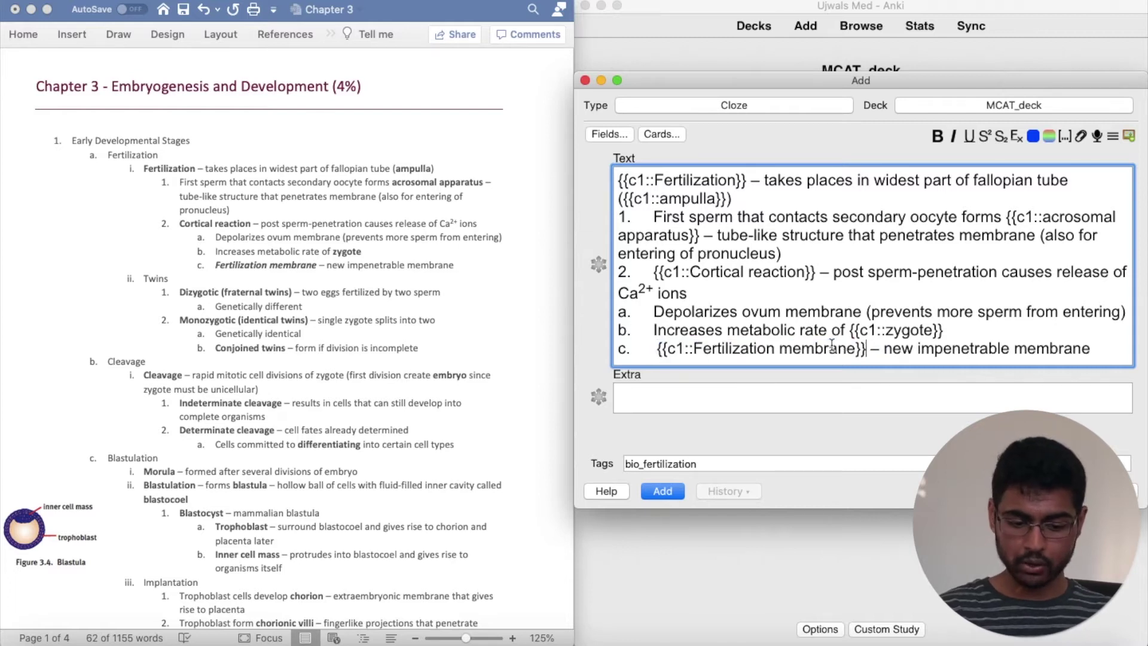
pyautogui.click(661, 489)
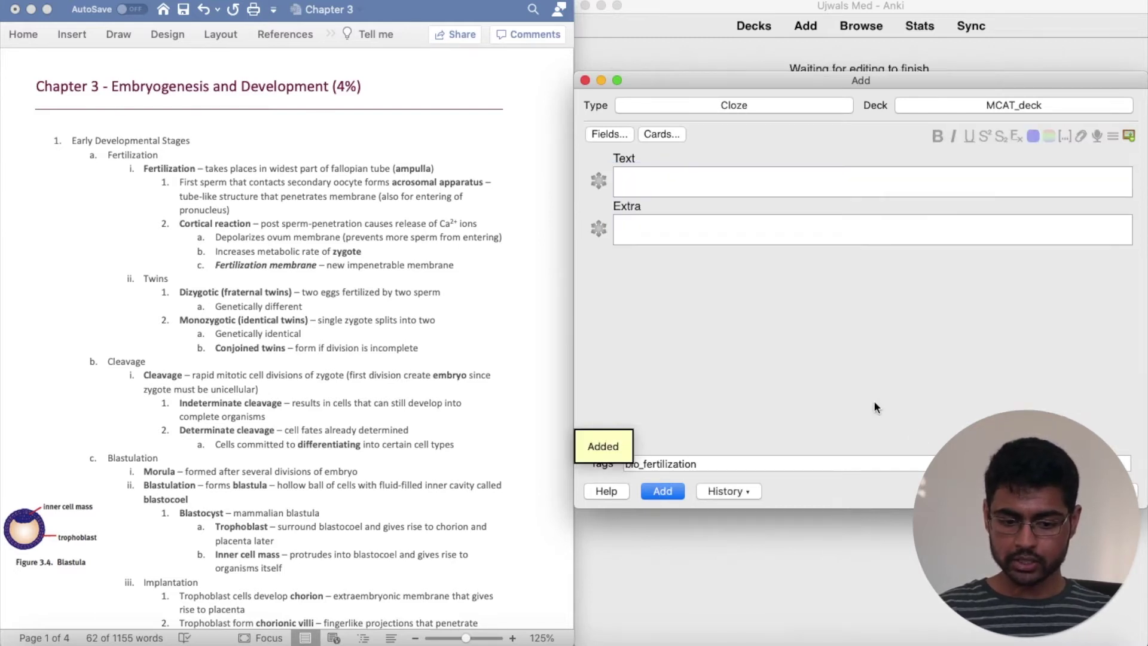
# Leave note creation, start studying MCAT_deck and open the displayed fertilization card for editing.
pyautogui.press('Escape')
pyautogui.press('Return')
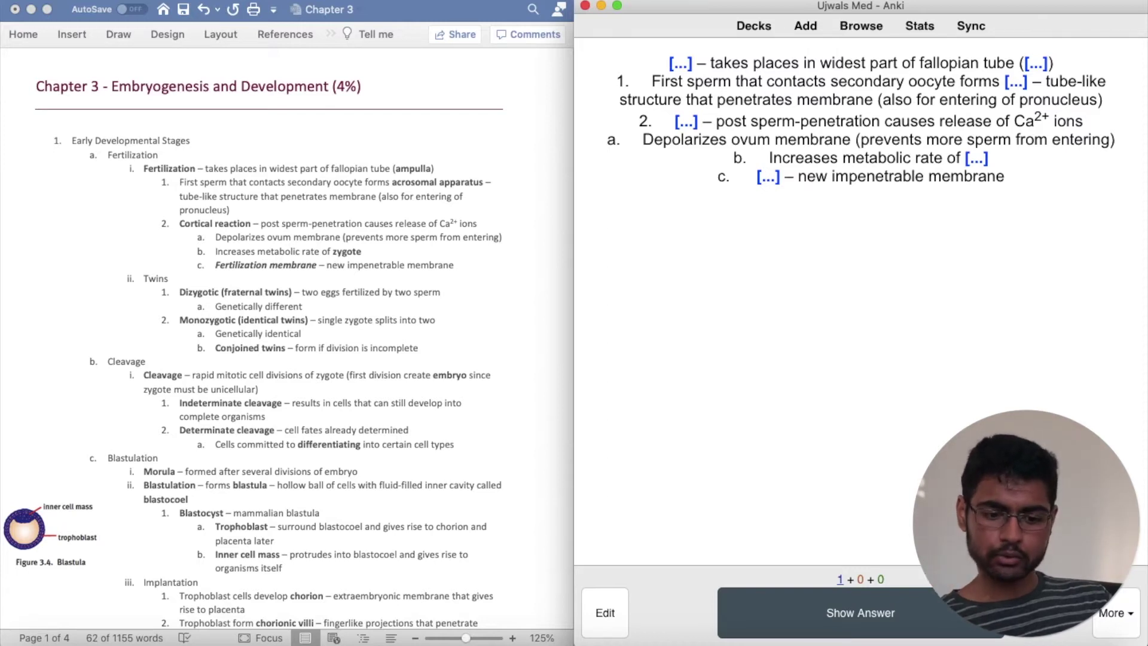
pyautogui.click(605, 613)
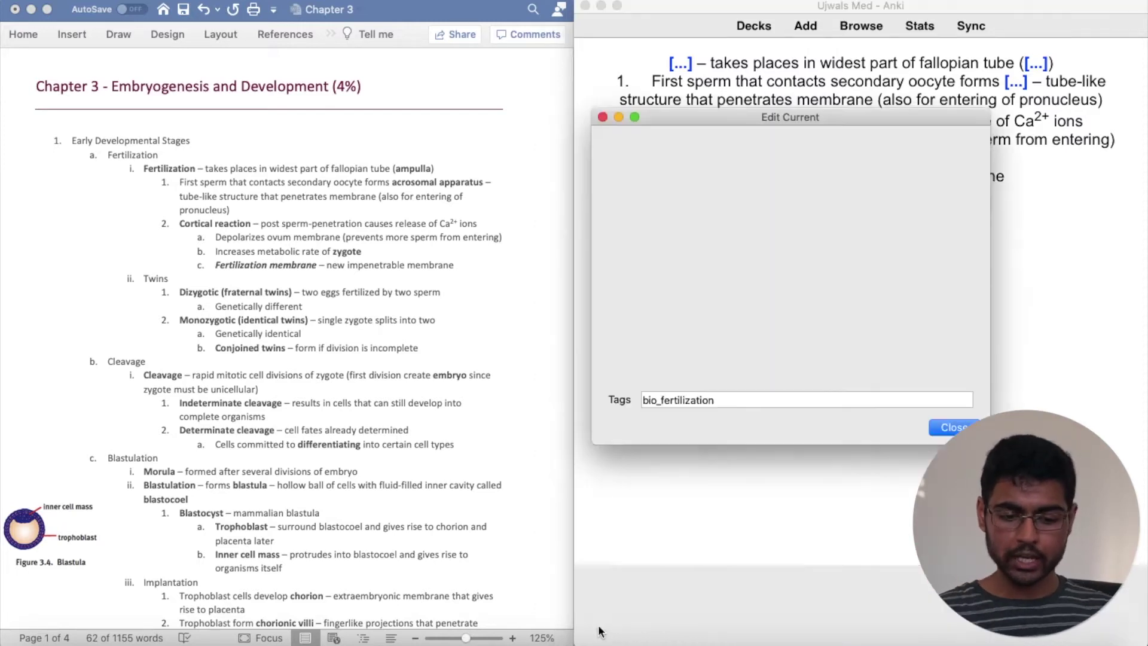
# Replace the note's entire Text content with the question "What is fertilization?".
pyautogui.click(741, 326)
pyautogui.press('super+a')
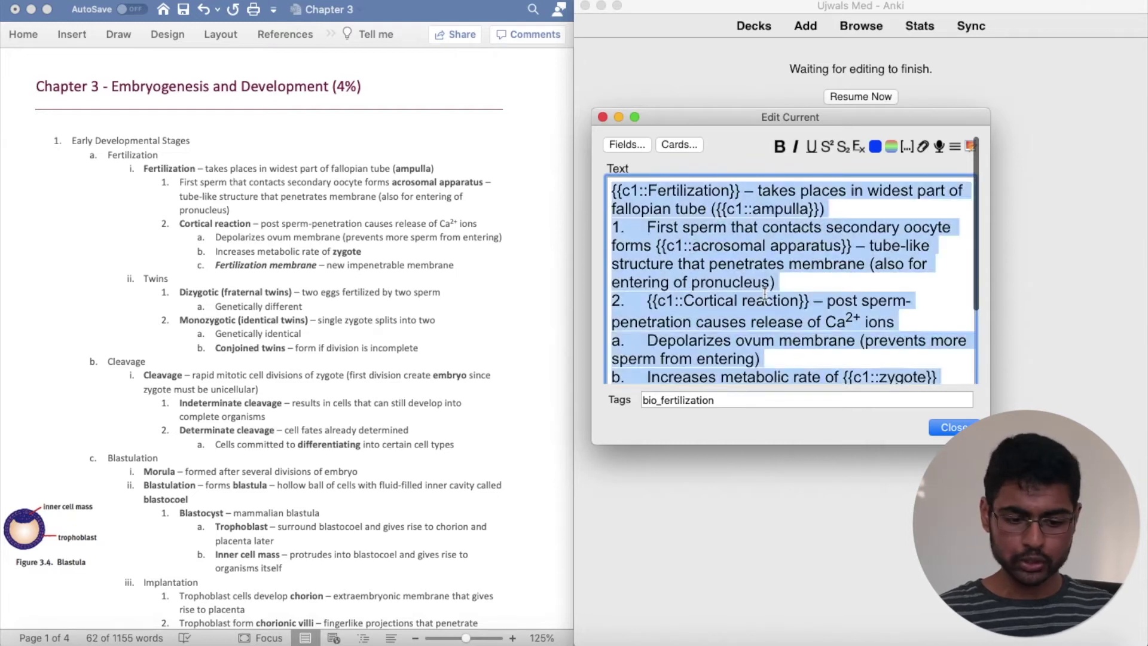
pyautogui.press('BackSpace')
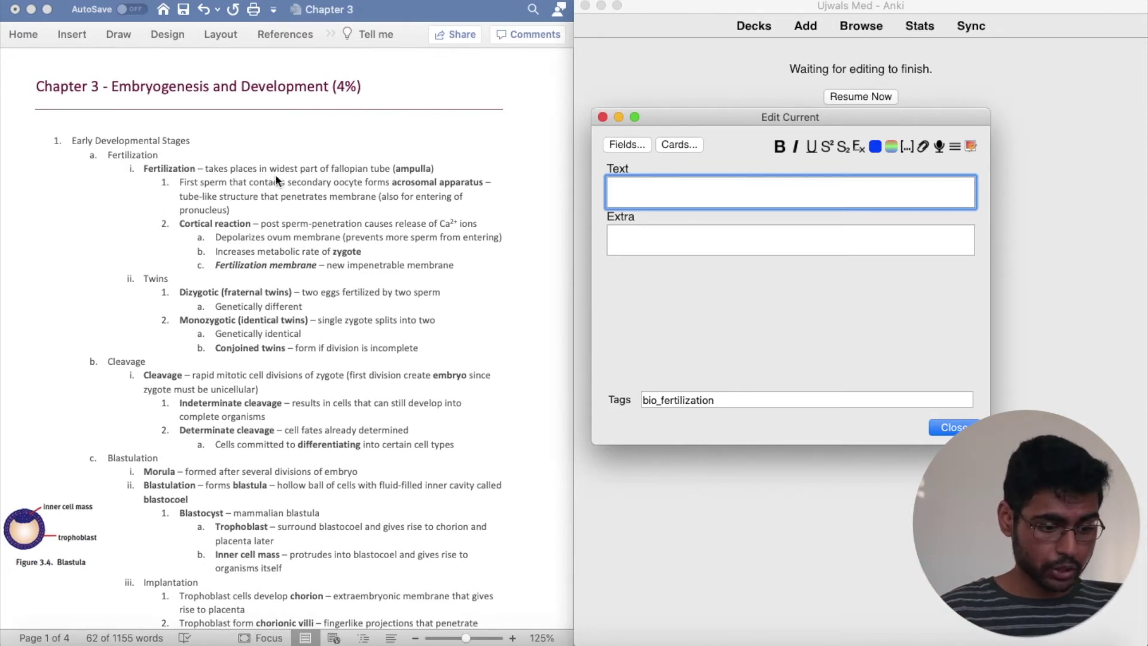
pyautogui.write('What is fertil')
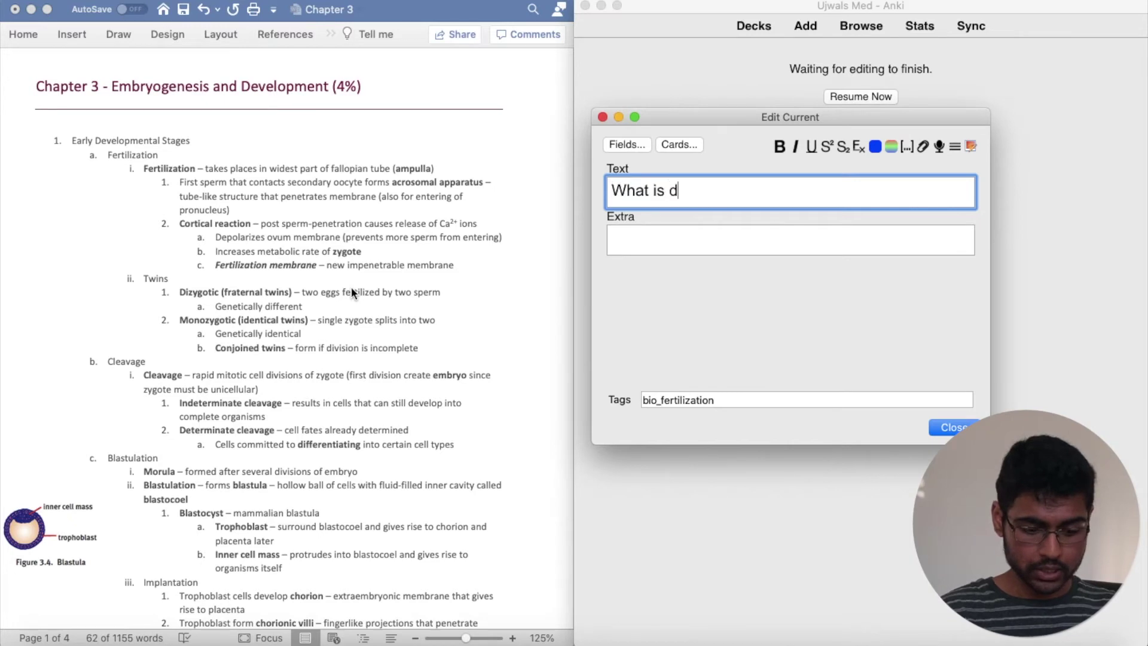
pyautogui.write('ization?')
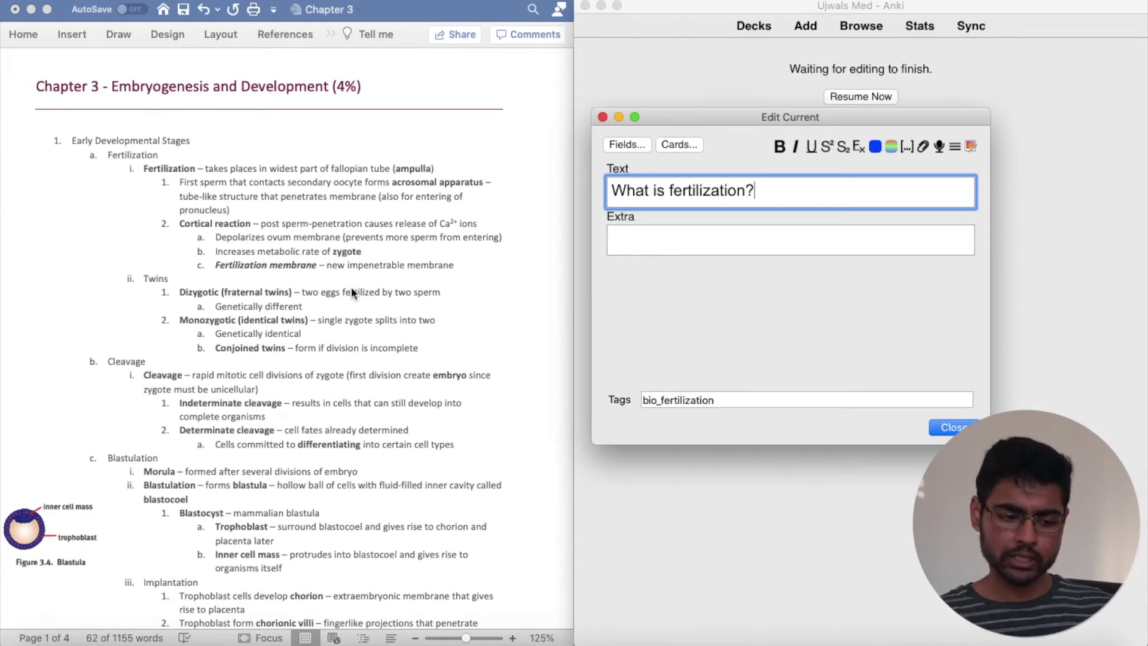
# Copy the Fertilization description through "pronucleus)" from the Word notes and paste it below the question in the Text field.
pyautogui.moveTo(206, 239); pyautogui.dragTo(256, 208)
pyautogui.click(228, 196)
pyautogui.press('cmd+c')
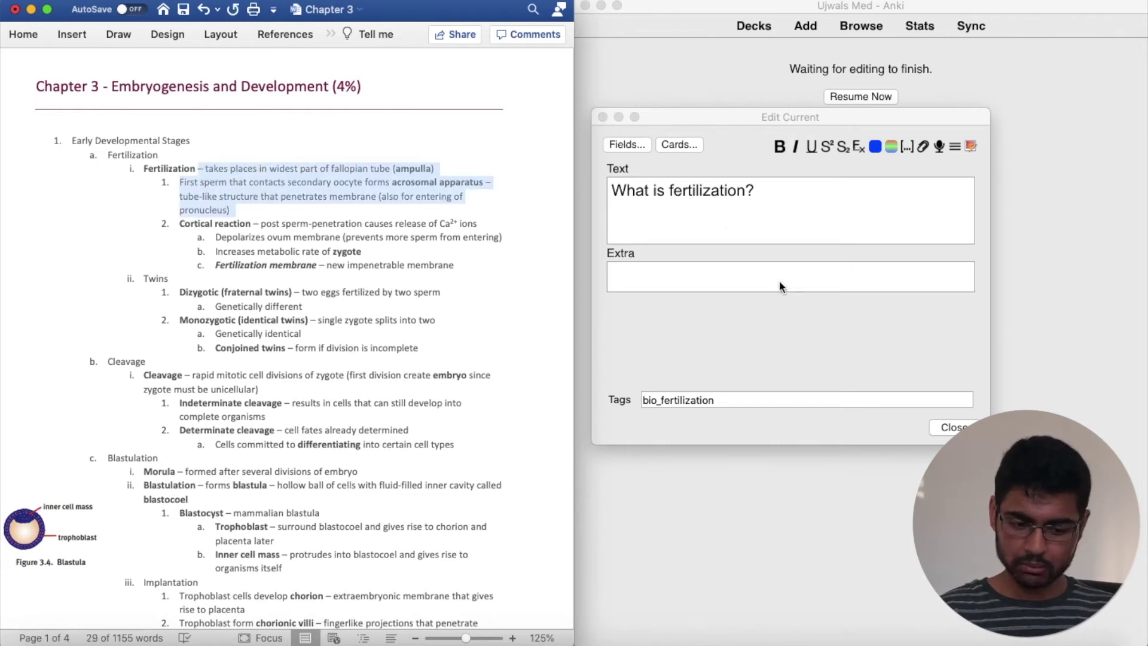
pyautogui.click(706, 222)
pyautogui.press('cmd+v')
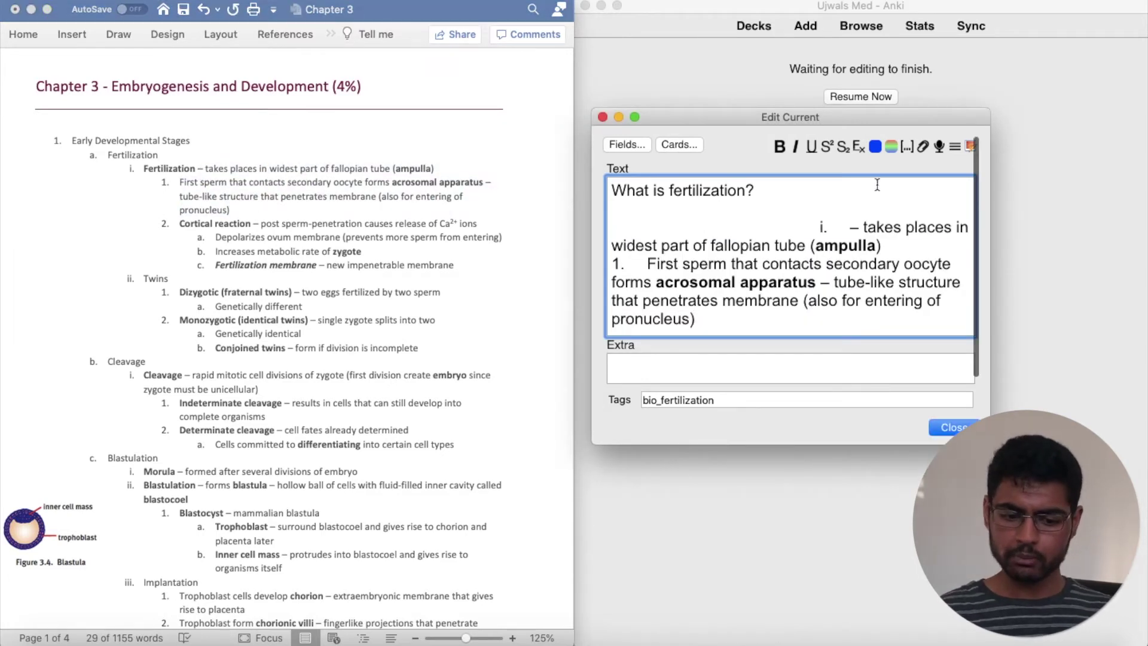
# Replace the "i. –" and "1." markers in front of the two pasted answer lines with arrows (→).
pyautogui.moveTo(863, 227); pyautogui.dragTo(667, 241)
pyautogui.moveTo(863, 227); pyautogui.dragTo(611, 228)
pyautogui.press('BackSpace')
pyautogui.press('Delete')
pyautogui.write('->')
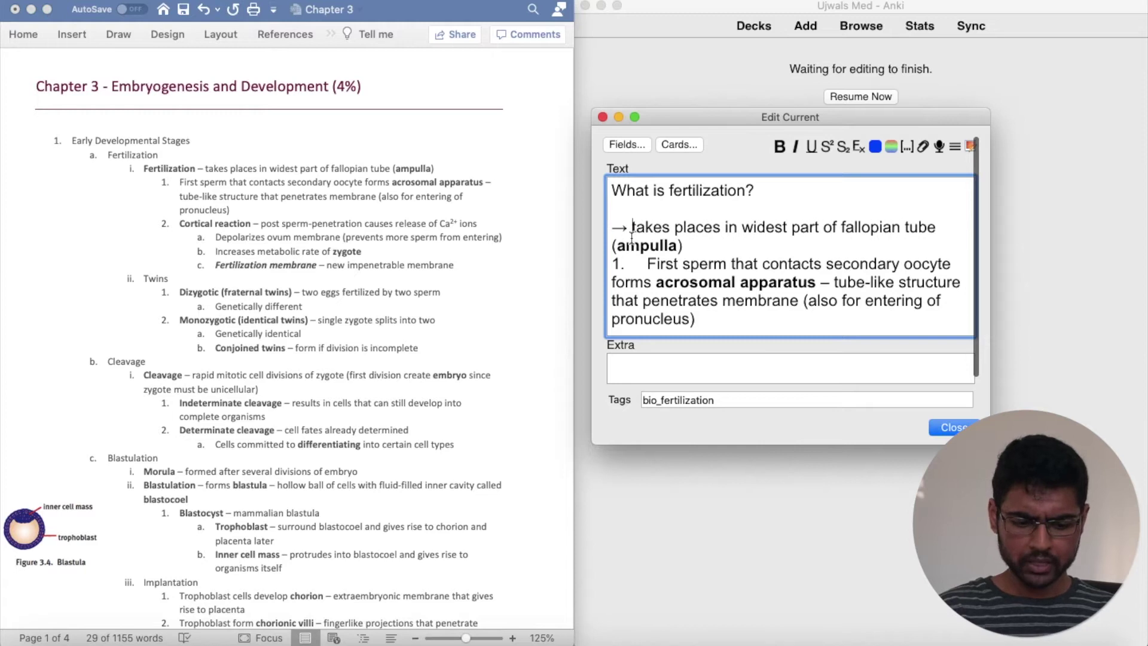
pyautogui.moveTo(646, 264); pyautogui.dragTo(610, 265)
pyautogui.press('BackSpace')
pyautogui.write('->')
# Turn each of the two arrow lines into a cloze deletion using c1 and close the note editor.
pyautogui.moveTo(688, 252); pyautogui.dragTo(601, 231)
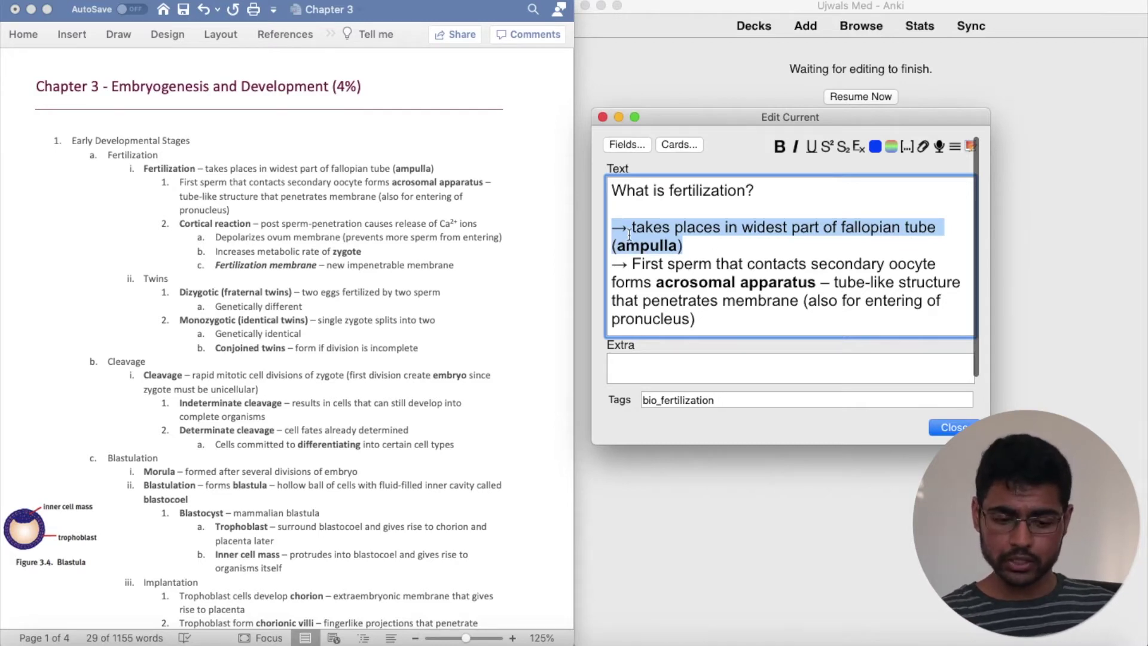
pyautogui.click(911, 149)
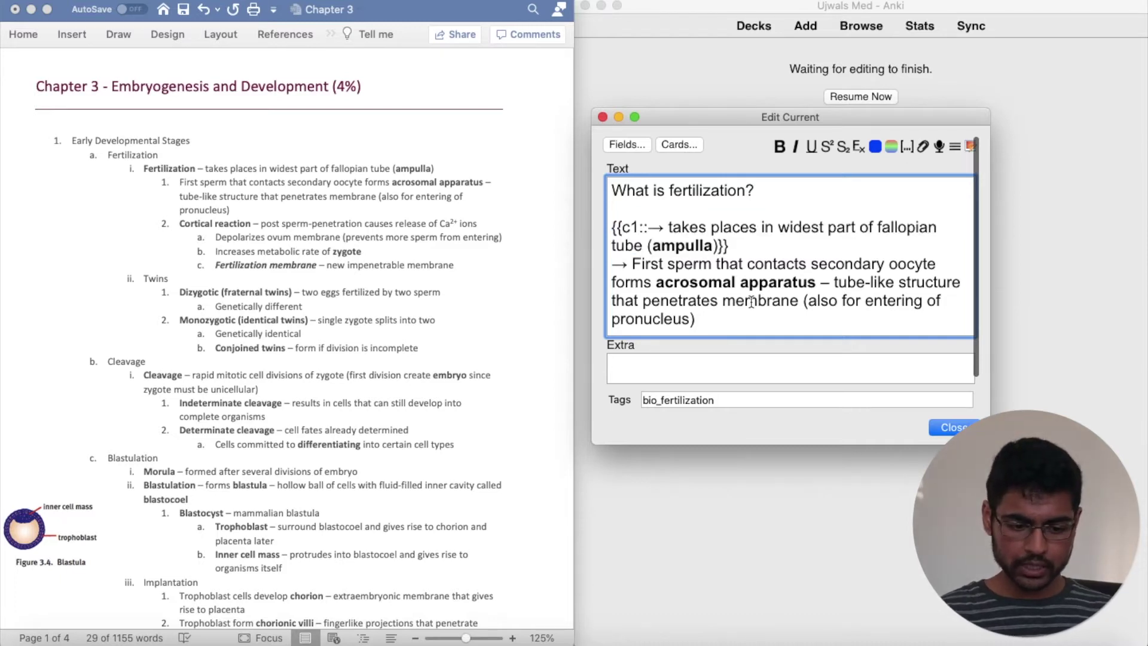
pyautogui.press('super+z')
pyautogui.press('super+shift+c')
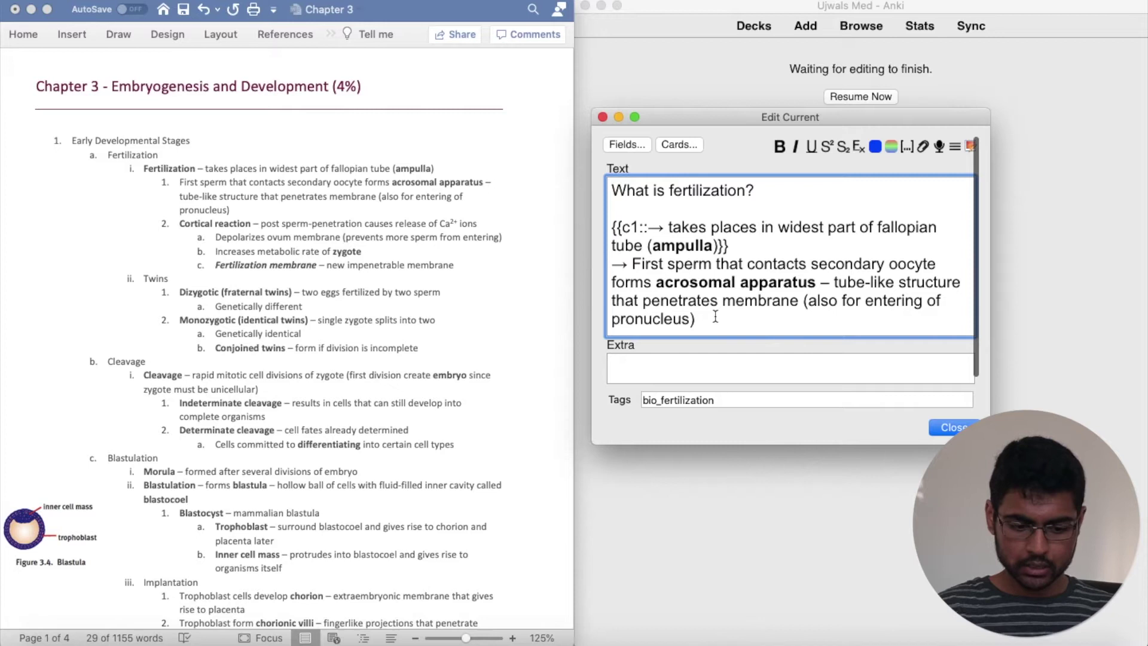
pyautogui.moveTo(726, 318); pyautogui.dragTo(606, 264)
pyautogui.press('super+shift+c')
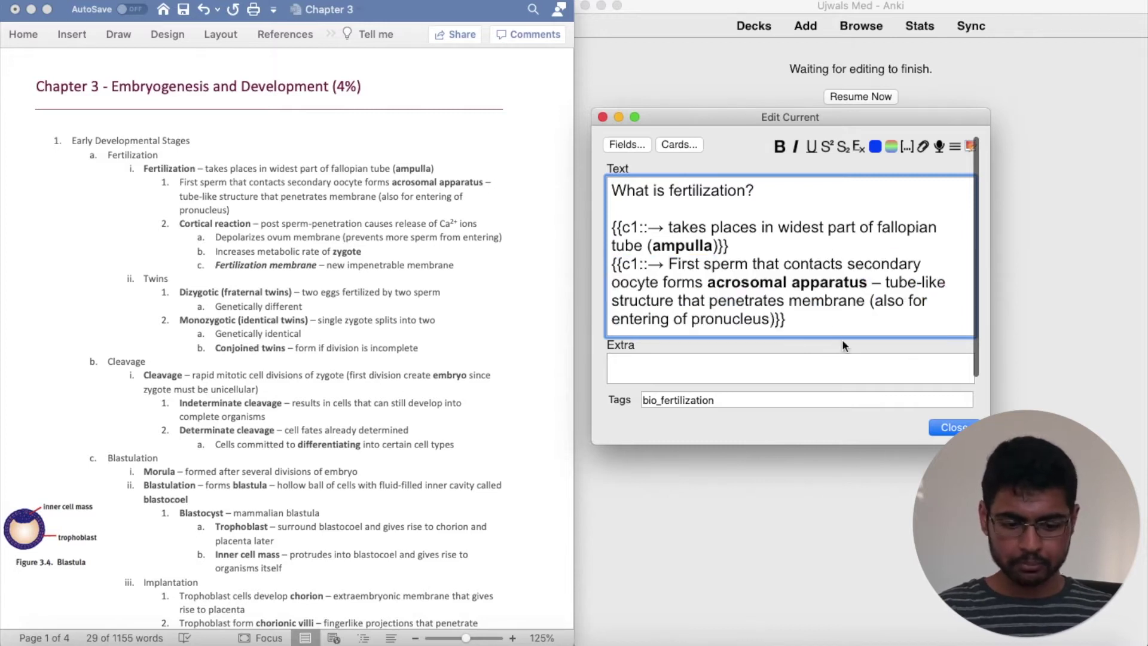
pyautogui.click(951, 428)
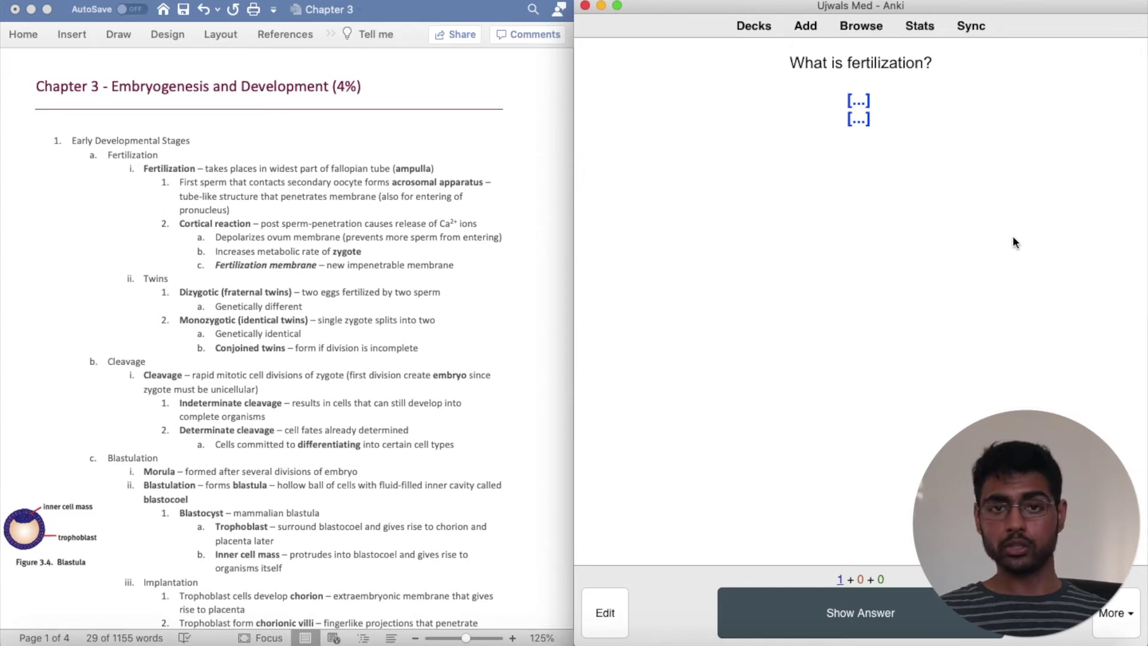
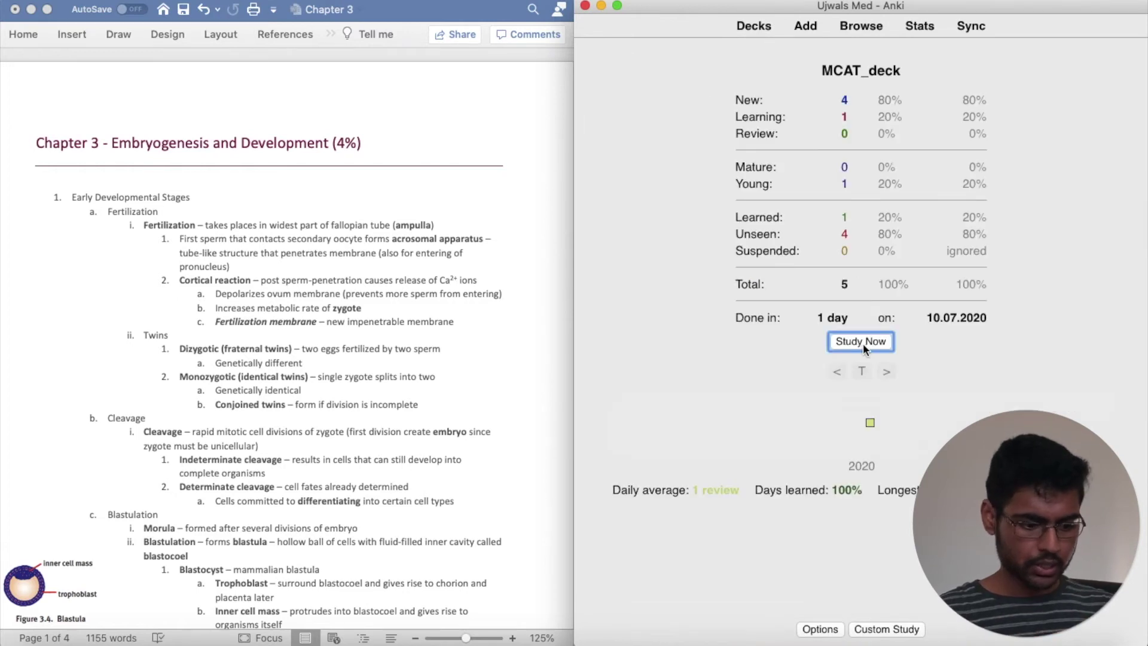
# Start a new Cloze note in MCAT_deck for the Twins notes, ready for entry in its Text field.
pyautogui.click(806, 26)
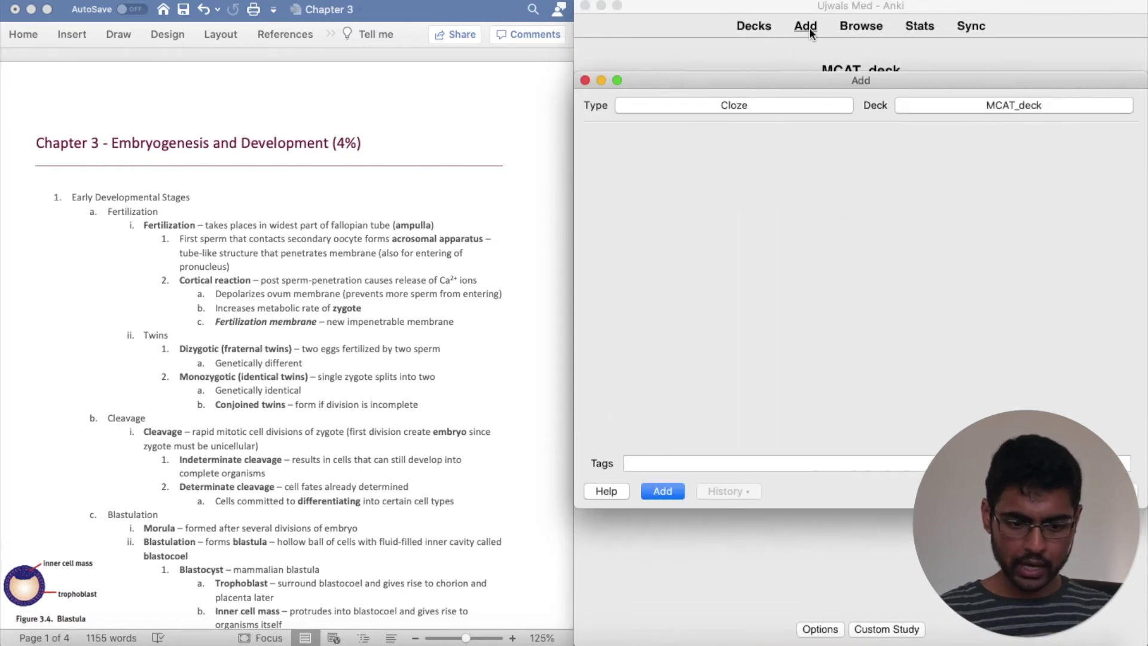
pyautogui.click(219, 349)
pyautogui.click(450, 405)
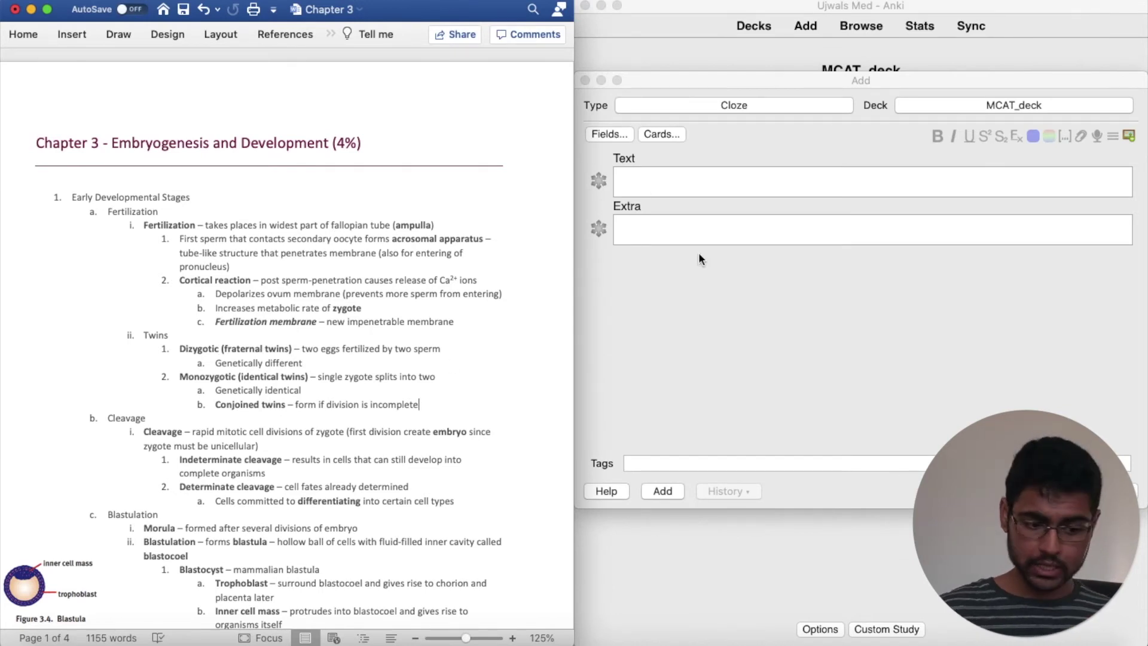
pyautogui.click(666, 193)
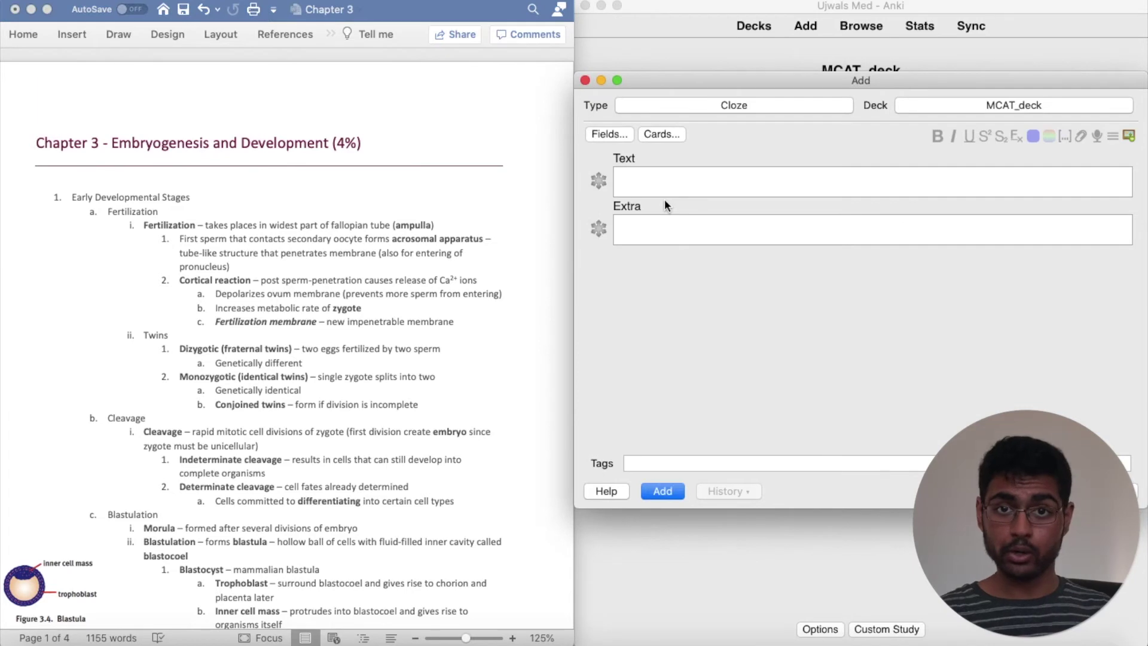
pyautogui.click(664, 185)
# Enter the question "What are the differences between dizygotic and monozygotic twins?" in the Text field, followed by a new line.
pyautogui.write('What are the differences between duzygotic and mono')
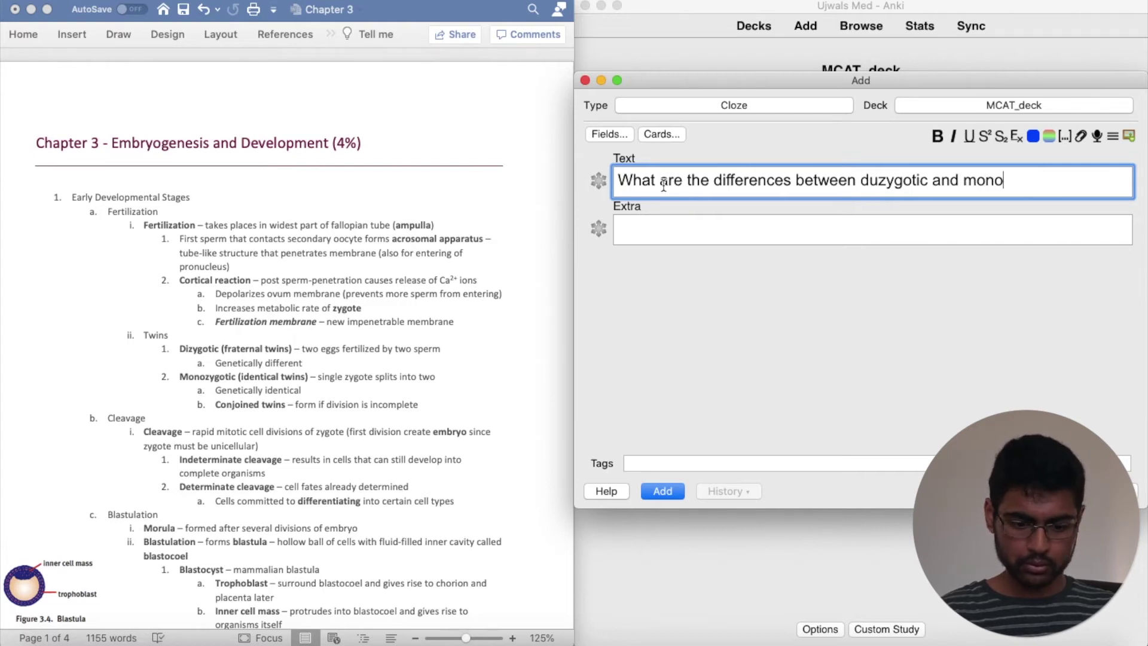
pyautogui.write('zygotic tw')
pyautogui.press('BackSpace')
pyautogui.write('twins')
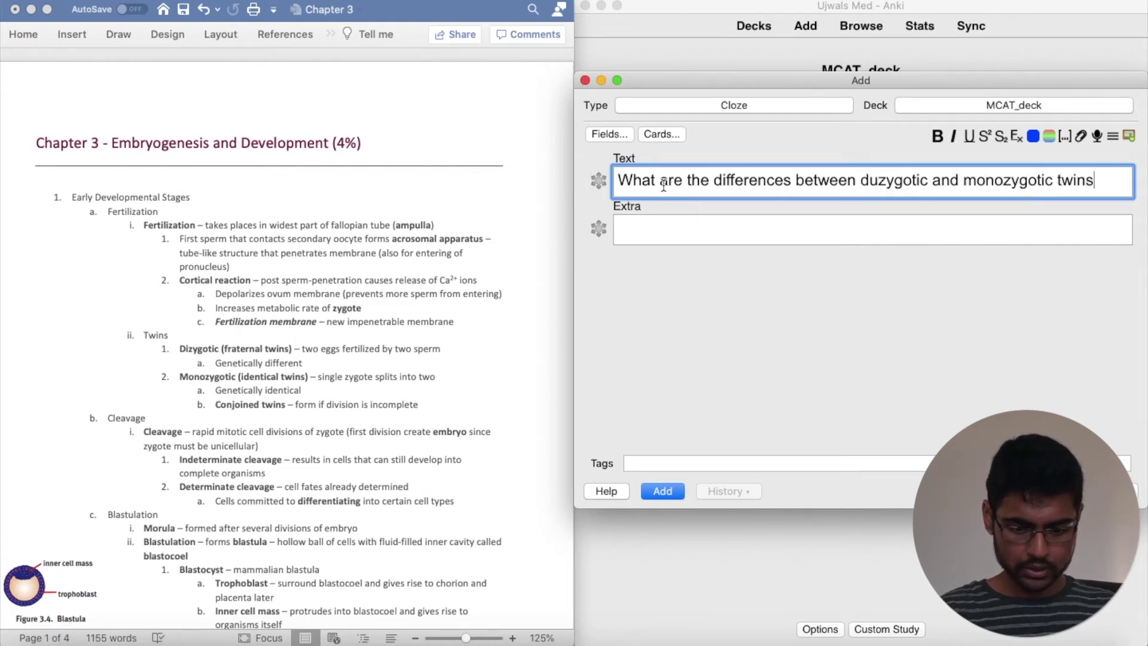
pyautogui.write('?')
pyautogui.click(874, 181)
pyautogui.press('BackSpace')
pyautogui.write('i')
pyautogui.click(1117, 178)
pyautogui.press('Return')
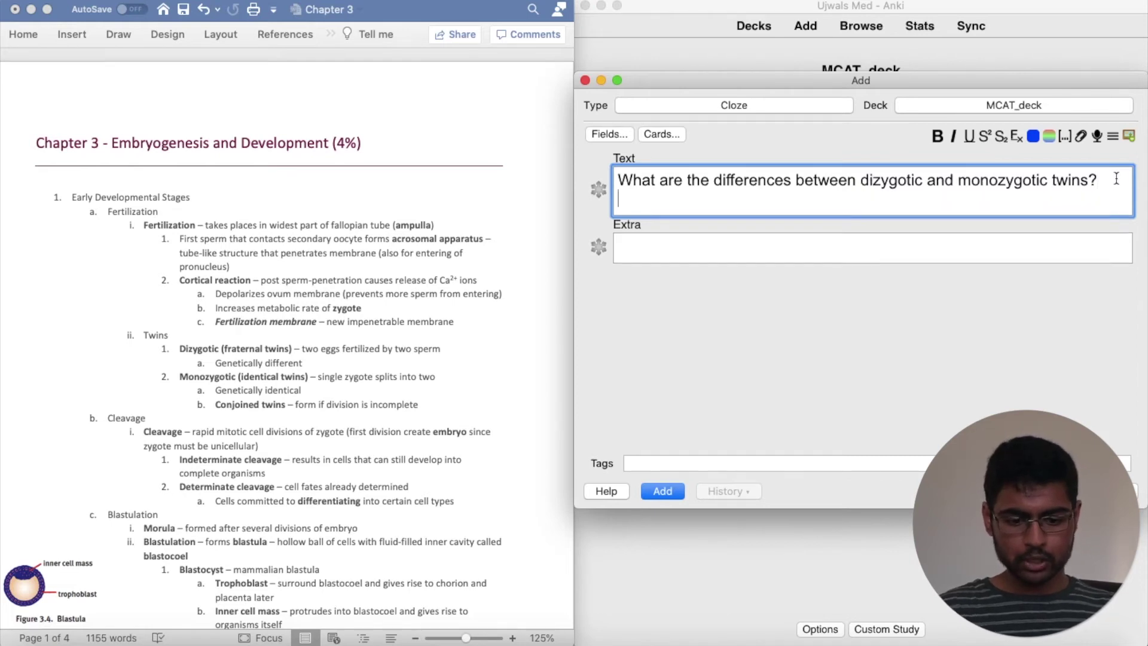
# Copy the Twins points from "Dizygotic (fraternal twins)" through "Conjoined twins" in the Word notes and paste them below the question.
pyautogui.click(421, 402)
pyautogui.keyDown('shift'); pyautogui.click(177, 352); pyautogui.keyUp('shift')
pyautogui.press('super+c')
pyautogui.click(748, 213)
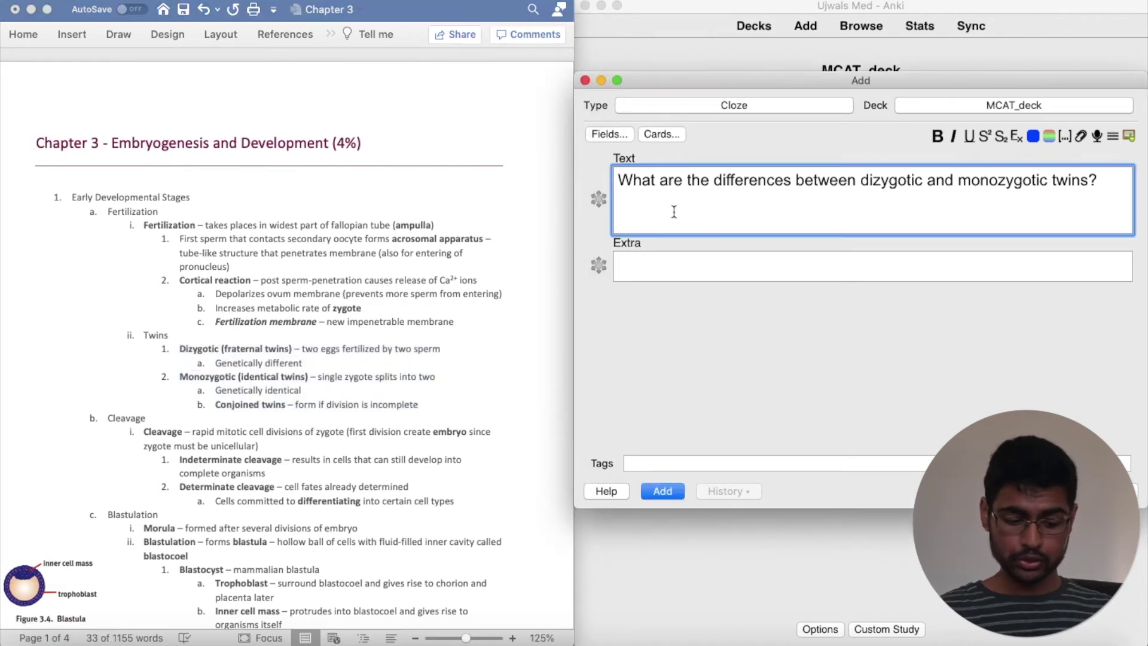
pyautogui.press('super+v')
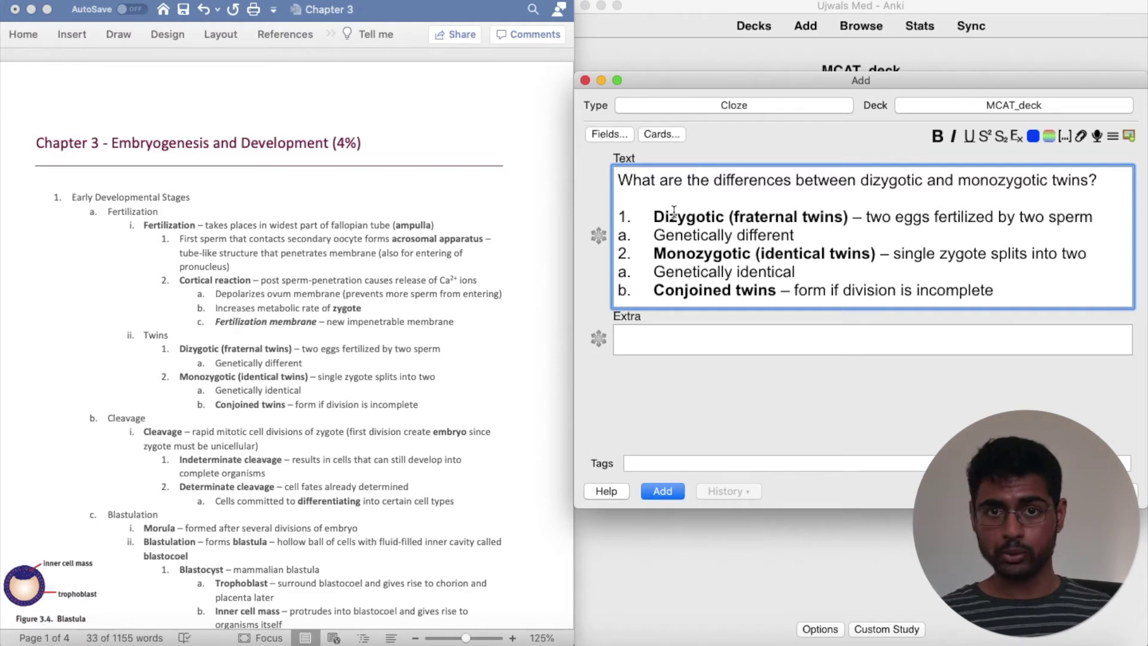
# Remove the "1." in front of "Dizygotic (fraternal twins)" and replace the "a." before "Genetically different" with an arrow (→).
pyautogui.click(653, 217)
pyautogui.press('BackSpace')
pyautogui.press('BackSpace')
pyautogui.press('BackSpace')
pyautogui.press('BackSpace')
pyautogui.click(657, 235)
pyautogui.press('BackSpace')
pyautogui.press('BackSpace')
pyautogui.press('BackSpace')
pyautogui.press('BackSpace')
pyautogui.press('BackSpace')
pyautogui.write('->')
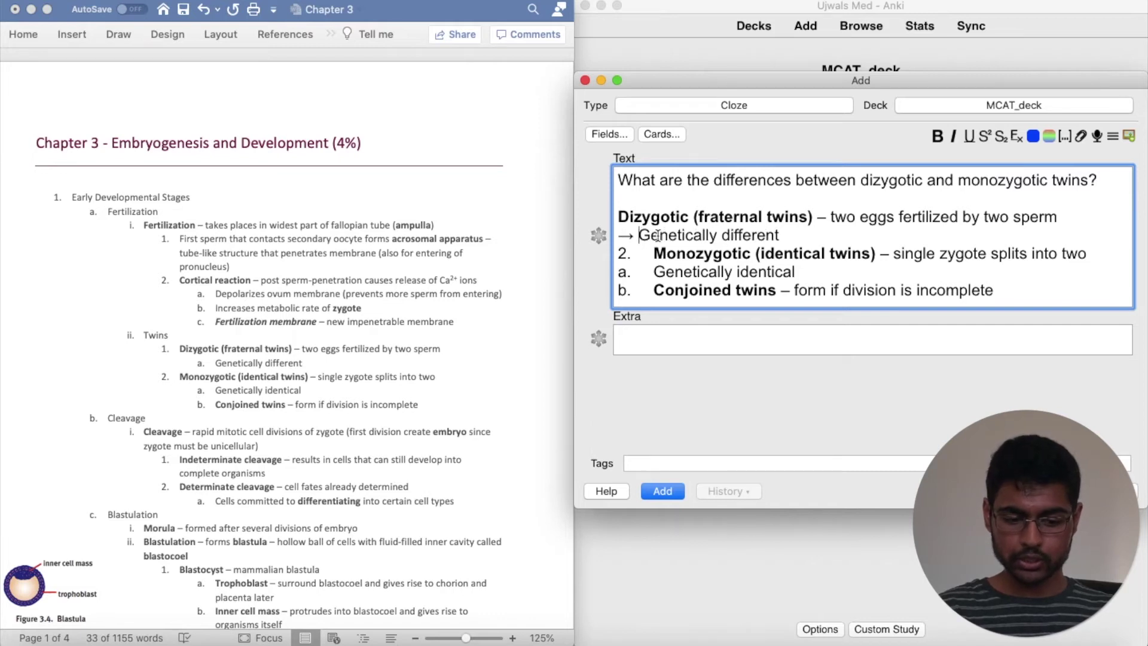
# Remove the "2." in front of "Monozygotic (identical twins)" and insert a blank line above it.
pyautogui.click(657, 253)
pyautogui.press('BackSpace')
pyautogui.press('BackSpace')
pyautogui.press('BackSpace')
pyautogui.press('Return')
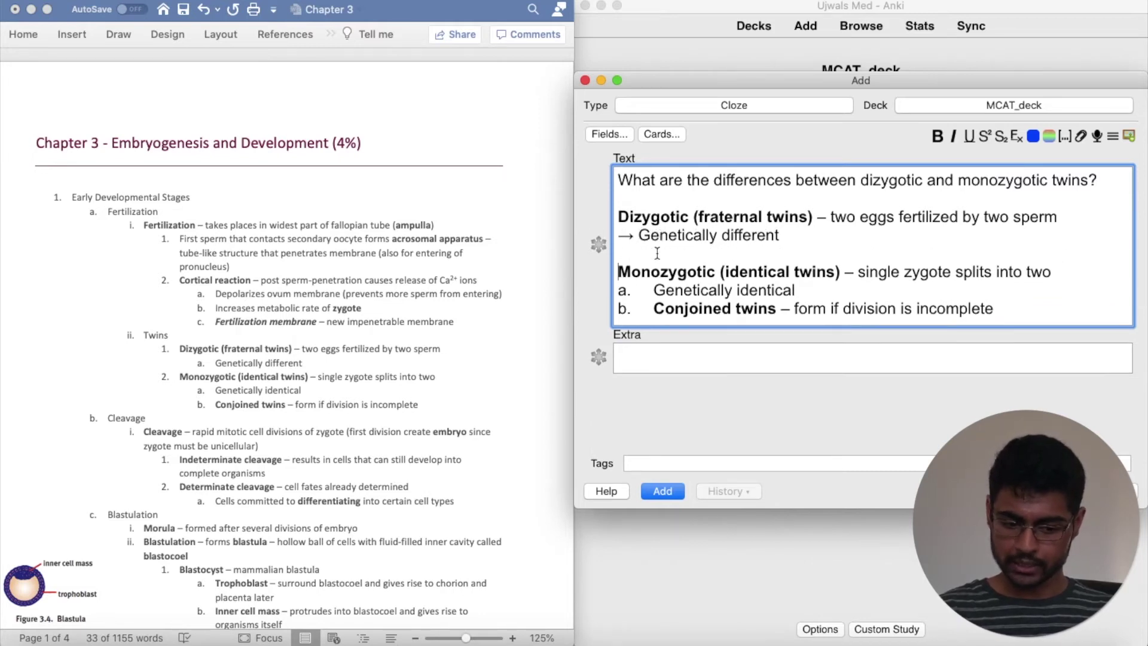
# Replace the "a." in front of "Genetically identical" with an arrow (→), keeping the Monozygotic line free of one.
pyautogui.write('->')
pyautogui.click(655, 291)
pyautogui.press('BackSpace')
pyautogui.press('BackSpace')
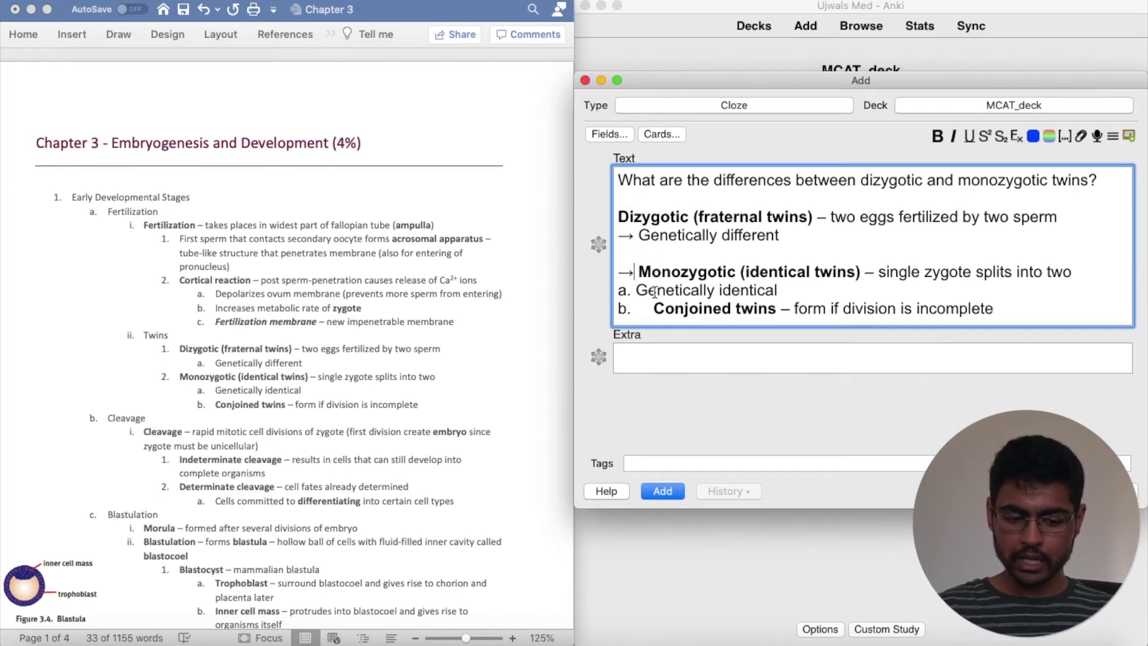
pyautogui.press('BackSpace')
pyautogui.press('BackSpace')
pyautogui.press('BackSpace')
pyautogui.press('Return')
pyautogui.press('Down')
pyautogui.press('Right')
pyautogui.press('Right')
pyautogui.press('BackSpace')
pyautogui.press('BackSpace')
pyautogui.press('BackSpace')
pyautogui.press('Return')
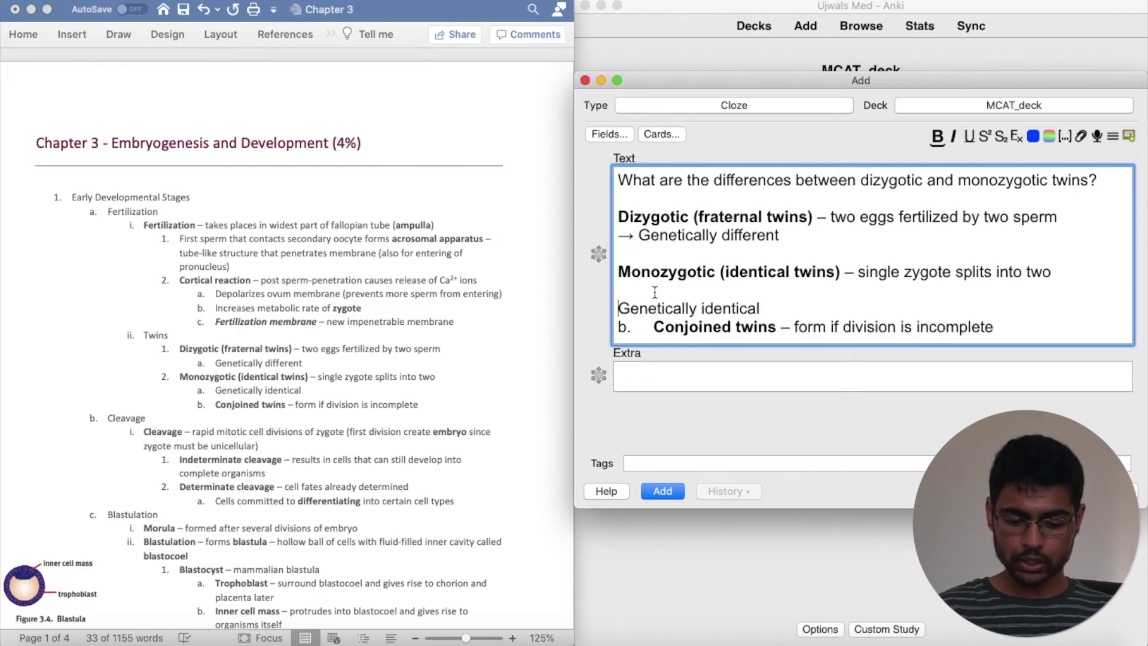
pyautogui.press('BackSpace')
pyautogui.write('->')
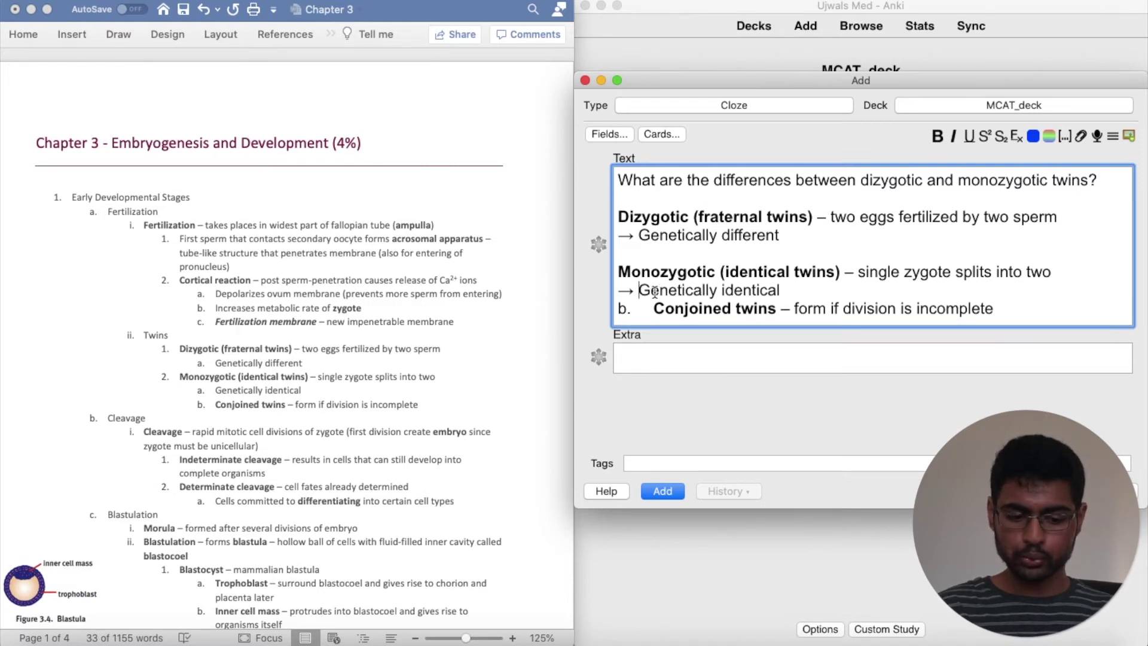
# Remove the "b." and its spacing in front of "Conjoined twins" in the pasted text.
pyautogui.click(653, 308)
pyautogui.press('BackSpace')
pyautogui.press('BackSpace')
pyautogui.press('BackSpace')
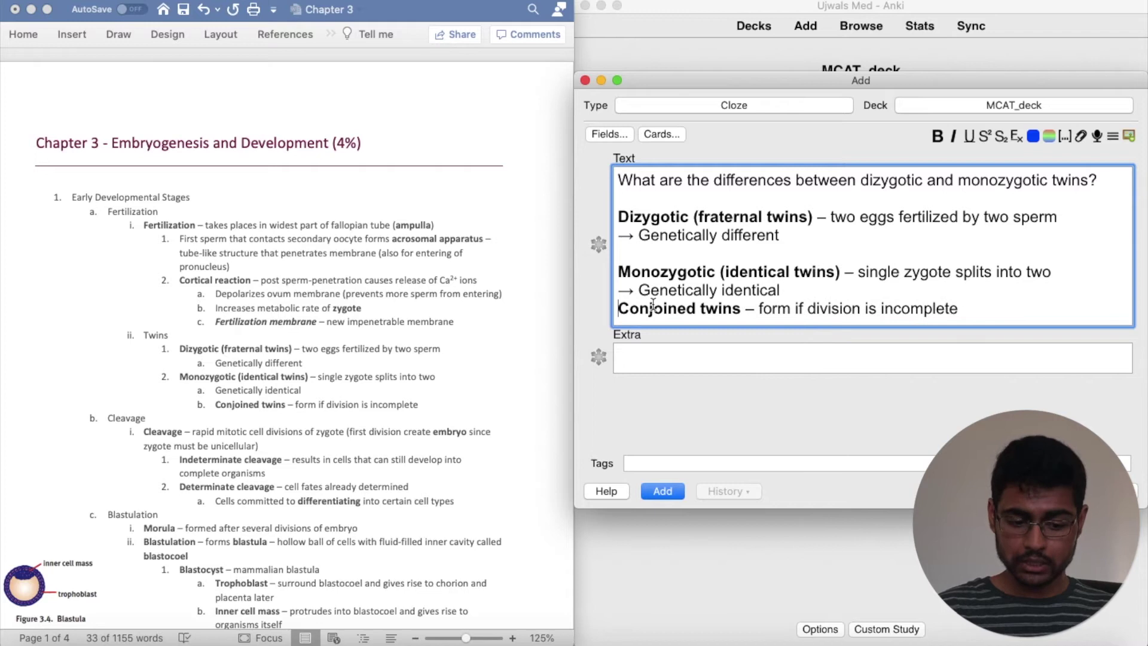
# Put an arrow (→) in front of "Conjoined twins – form if division is incomplete".
pyautogui.write('->')
pyautogui.click(1008, 315)
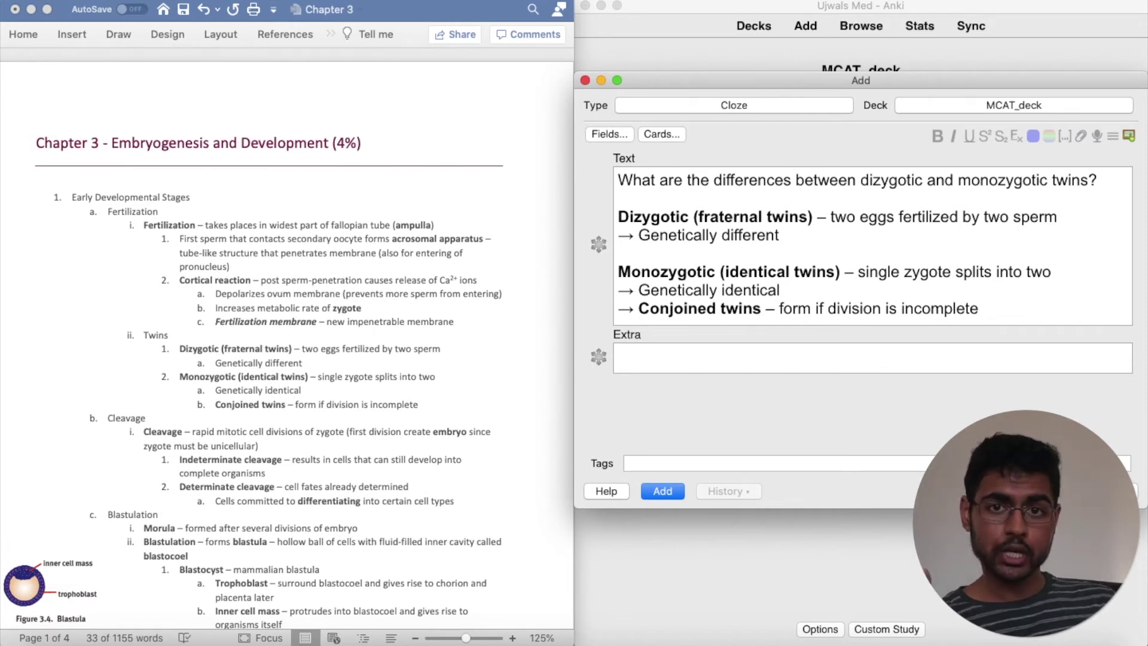
pyautogui.click(650, 362)
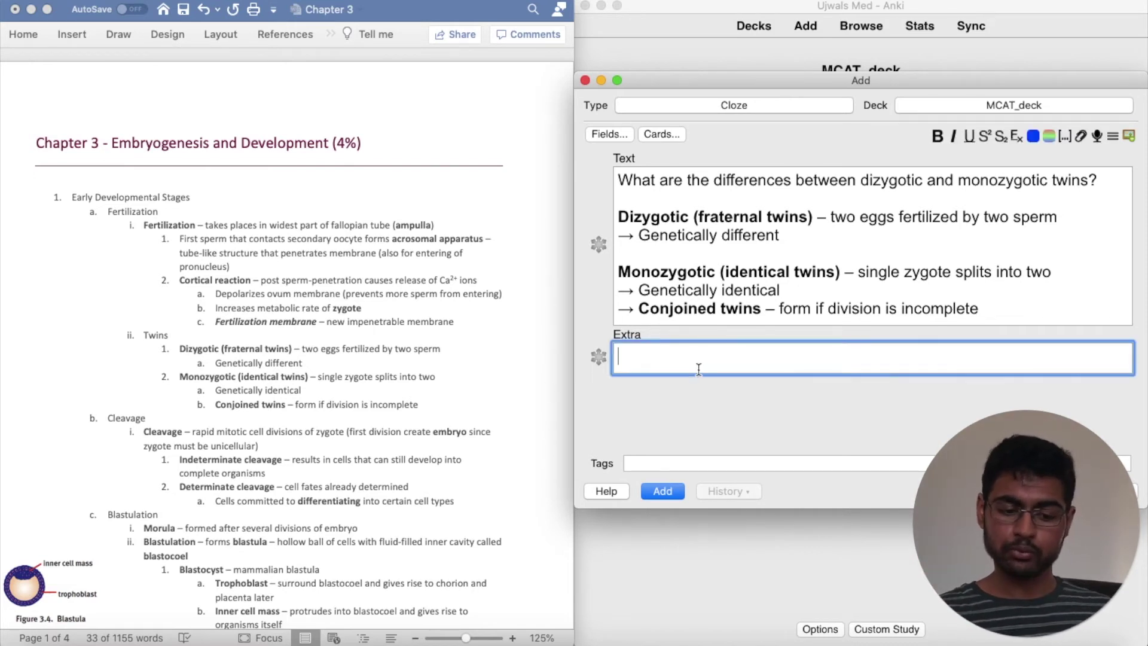
pyautogui.click(229, 383)
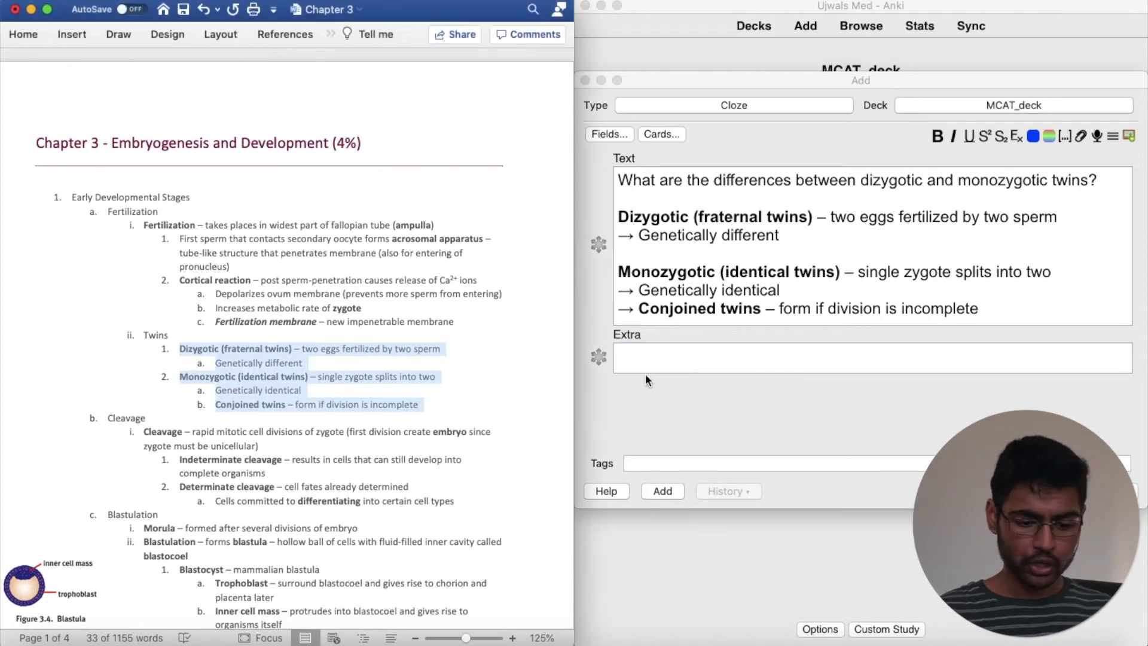
pyautogui.click(727, 366)
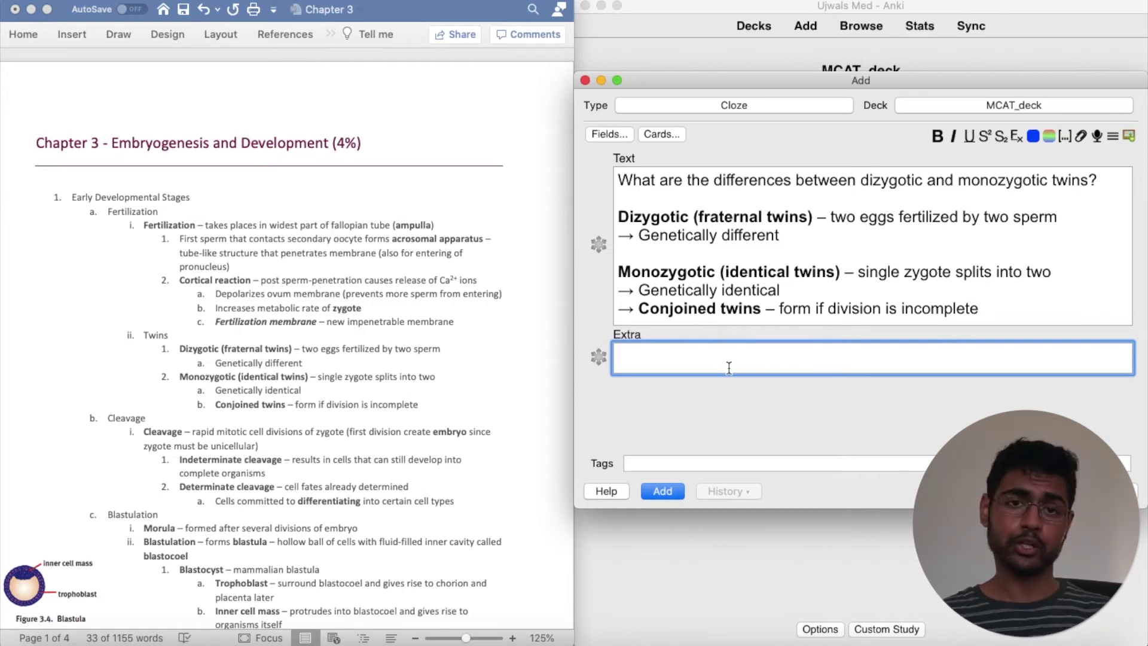
# Tag the twins note bio_fertilization and try to add it, declining to proceed without cloze deletions.
pyautogui.click(691, 465)
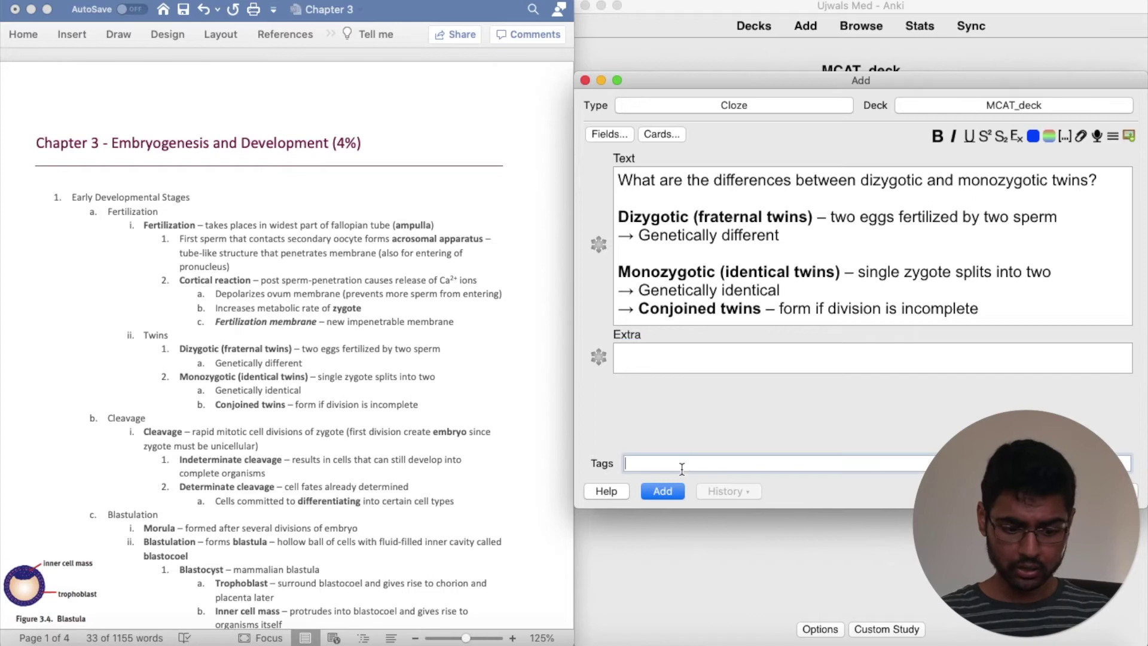
pyautogui.write('bio_fertilization')
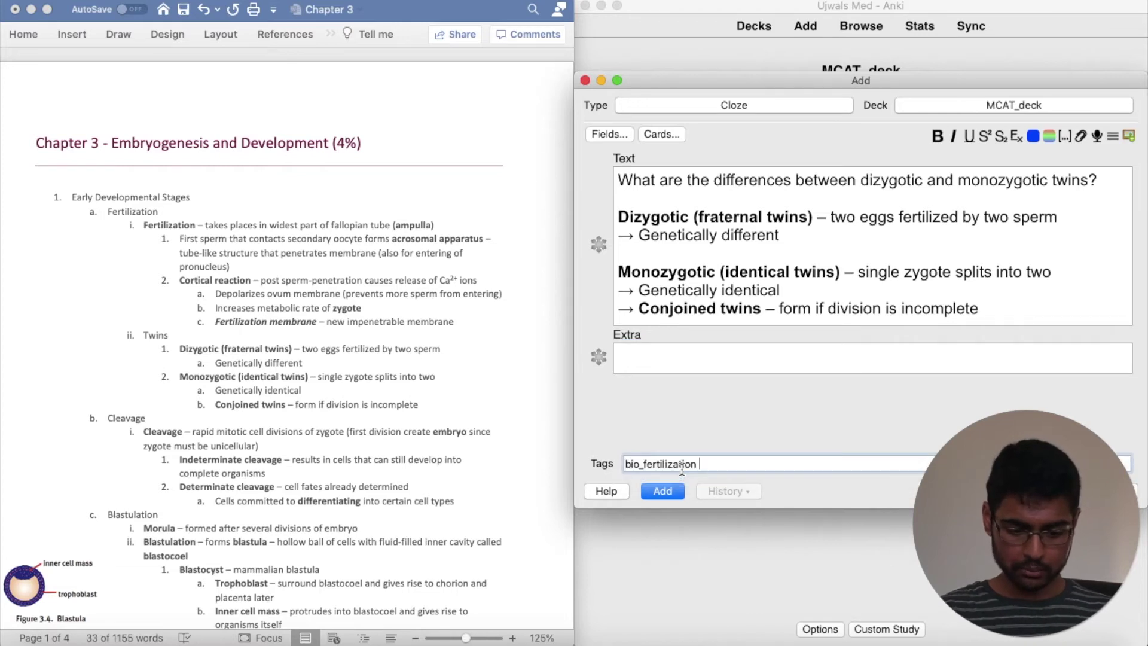
pyautogui.click(669, 490)
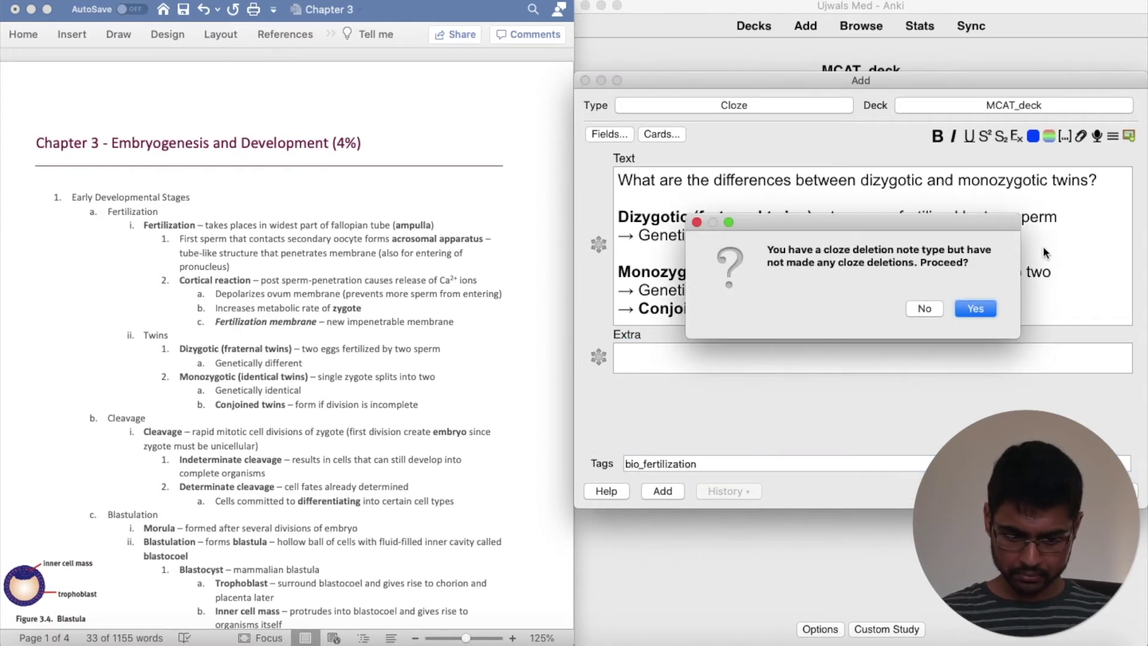
pyautogui.click(924, 308)
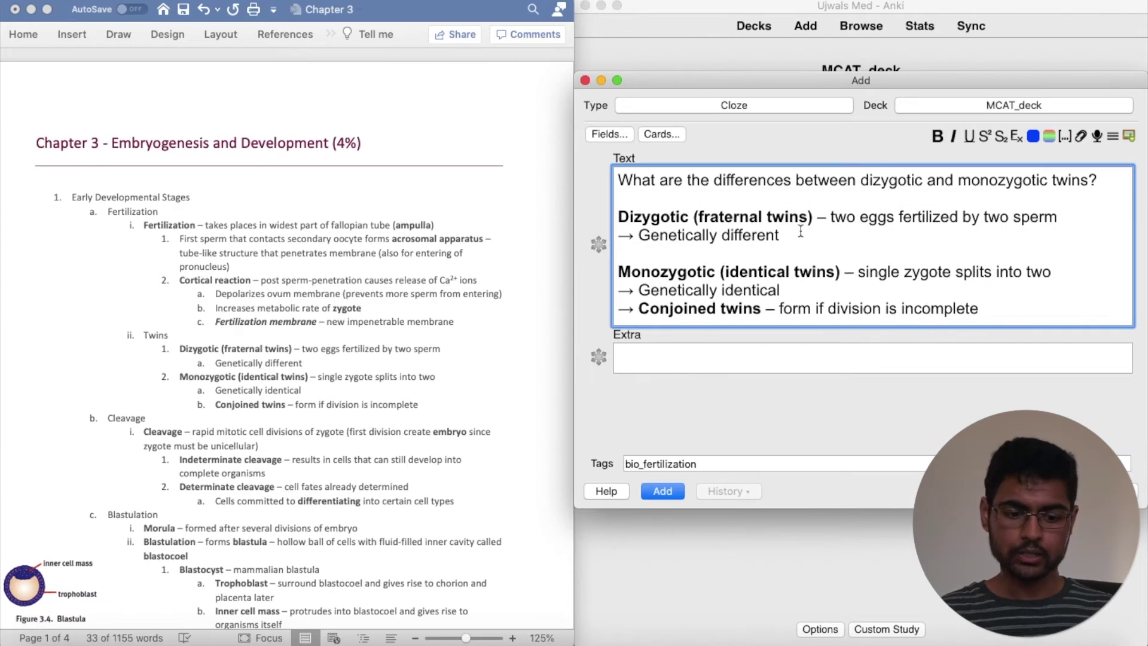
# Enclose the Dizygotic block and the Monozygotic block each in a c1 cloze deletion and add the note to the deck.
pyautogui.moveTo(781, 235); pyautogui.dragTo(573, 216)
pyautogui.press('super+shift+c')
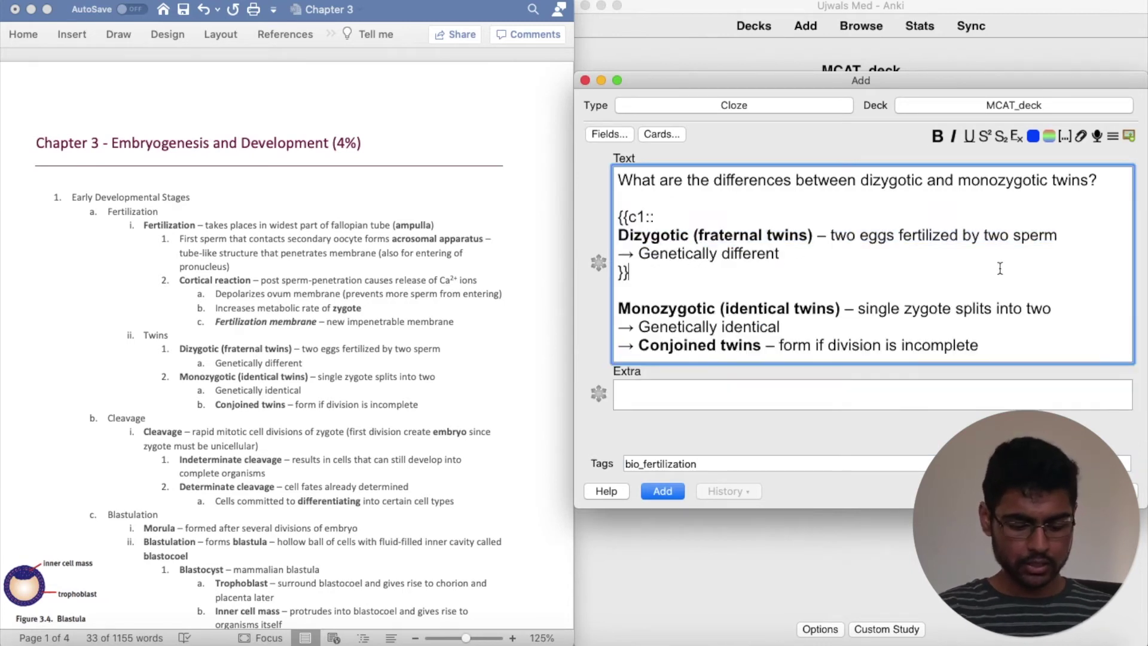
pyautogui.moveTo(978, 345); pyautogui.dragTo(593, 303)
pyautogui.press('super+shift+c')
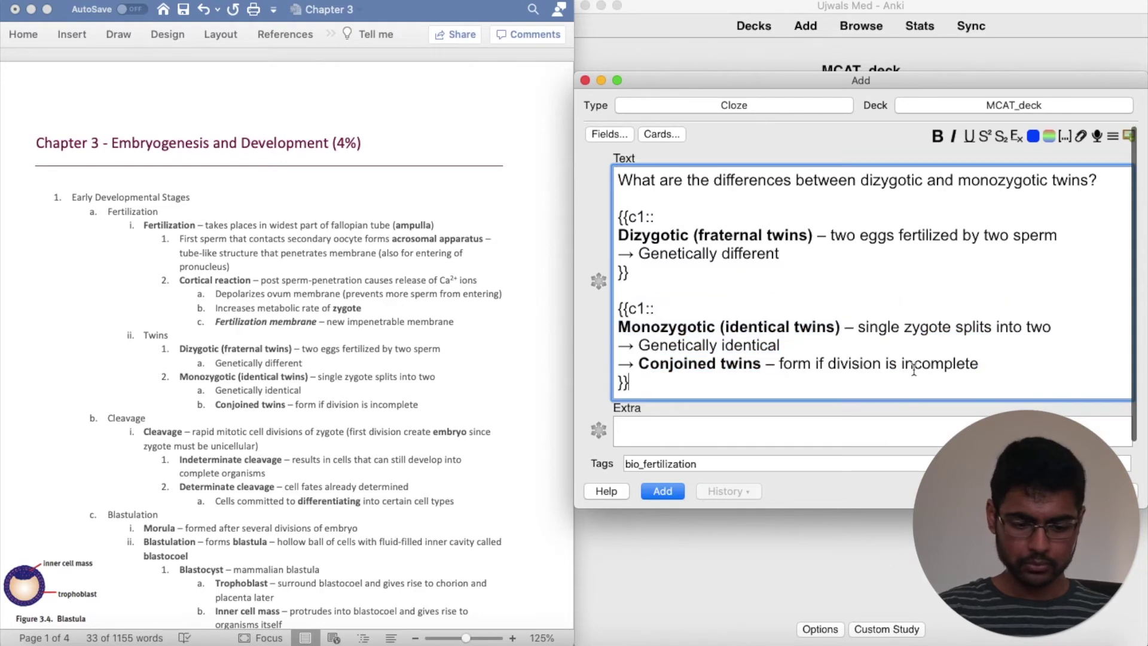
pyautogui.click(659, 493)
pyautogui.press('Escape')
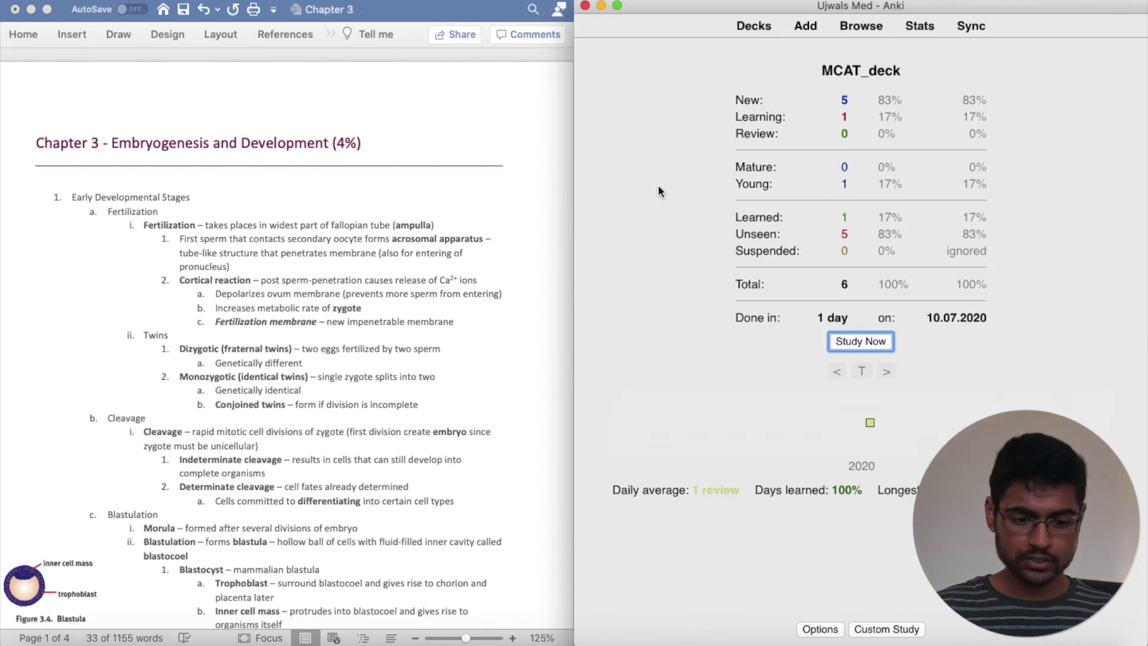
# Start a new note in MCAT_deck with the Image Occlusion Enhanced note type.
pyautogui.click(768, 27)
pyautogui.click(634, 228)
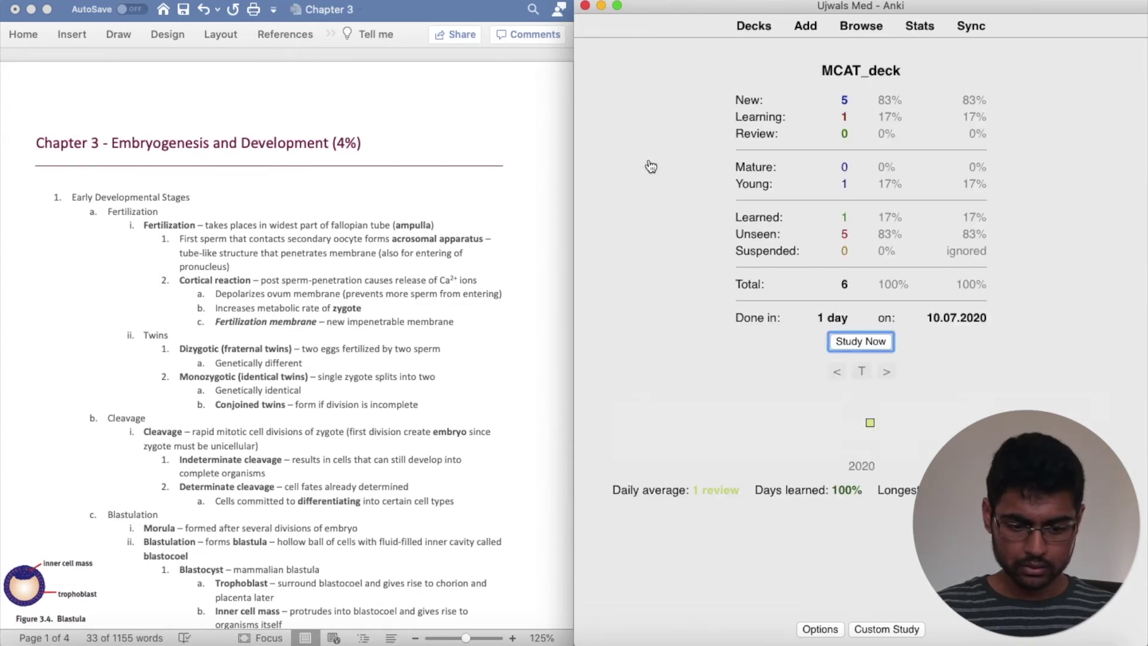
pyautogui.click(806, 27)
pyautogui.click(734, 104)
pyautogui.click(804, 225)
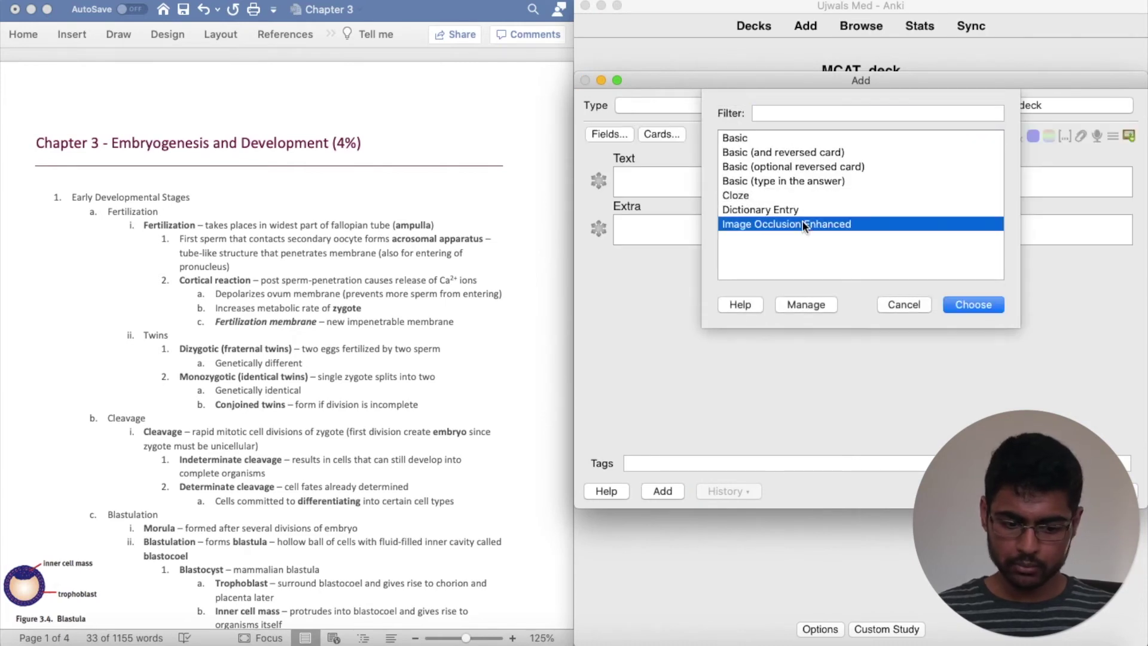
pyautogui.doubleClick(802, 222)
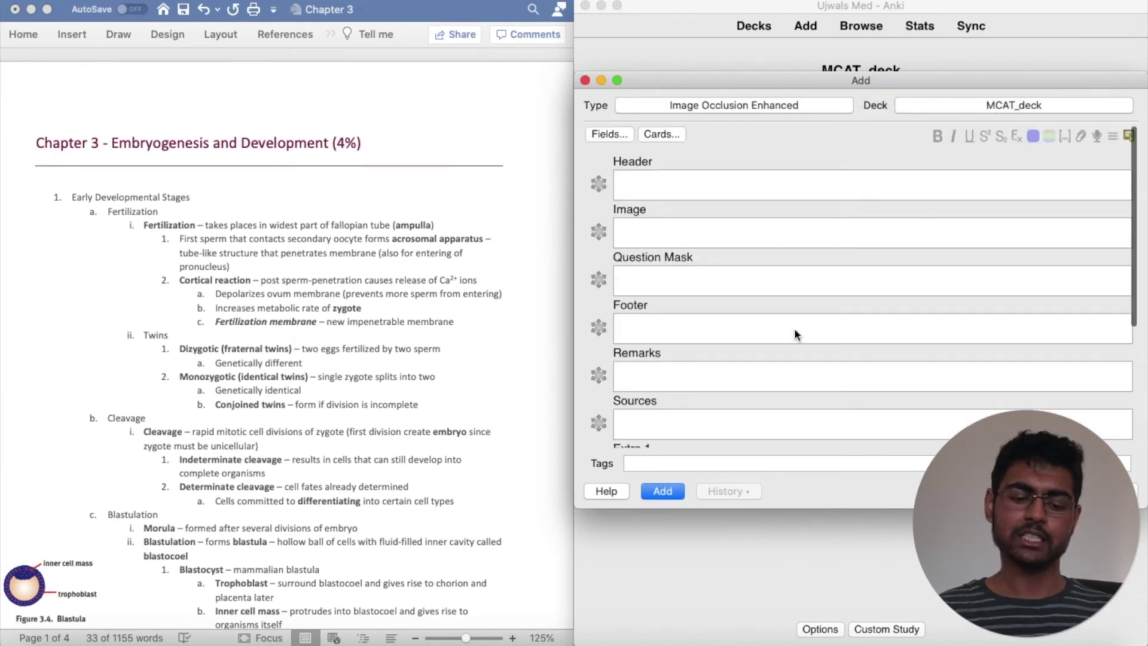
# Look through the remaining Chapter 3 notes down to the Gestation and Birth section.
pyautogui.scroll(-20, 500, 404)
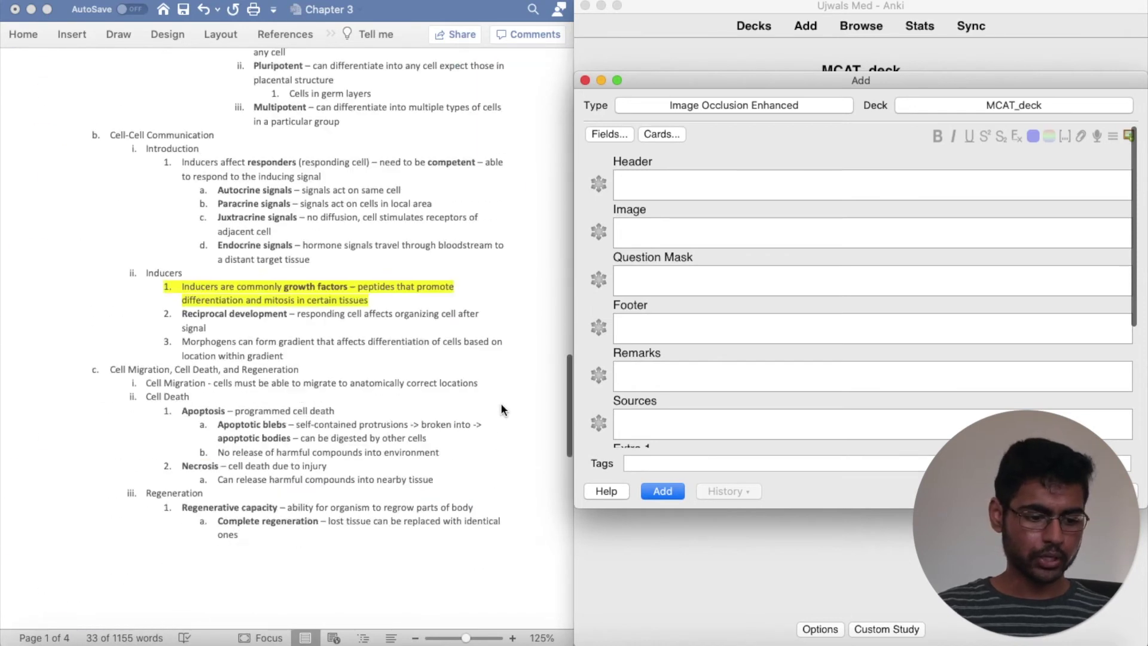
pyautogui.scroll(-10, 486, 313)
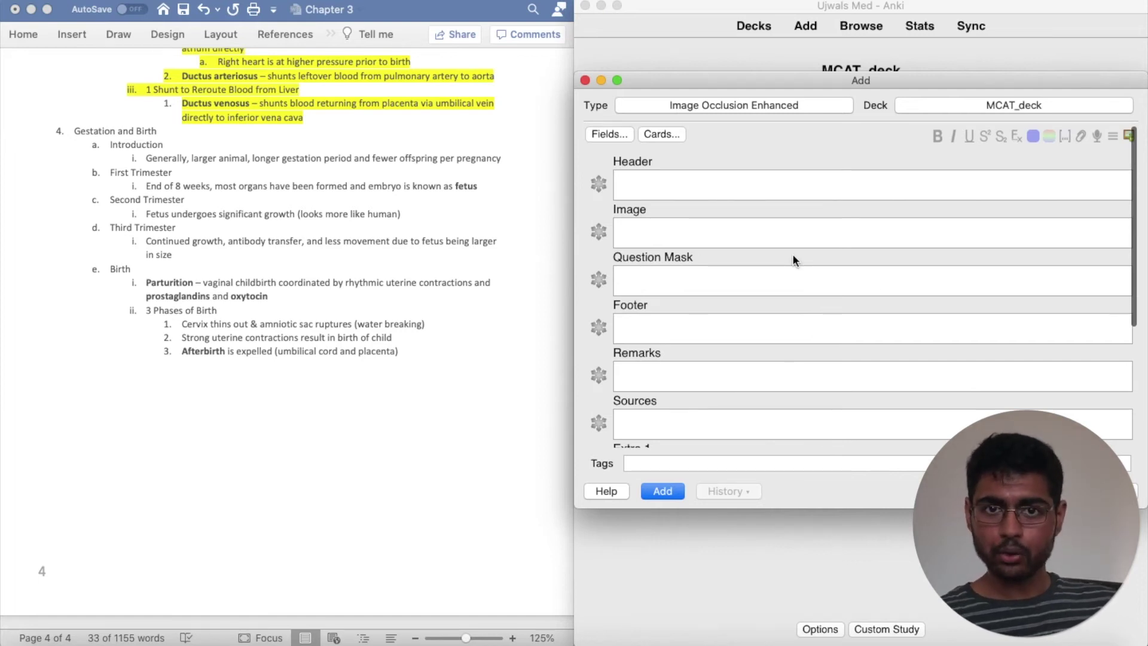
pyautogui.scroll(-5, 791, 253)
pyautogui.scroll(8, 845, 289)
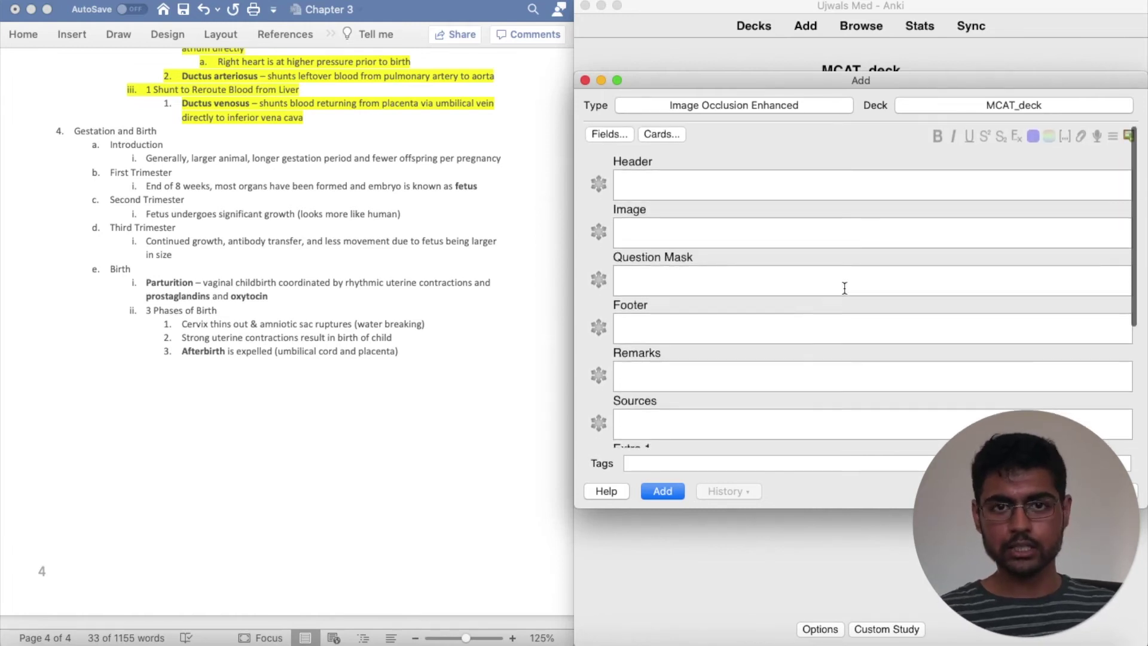
# Cancel choosing an image file and switch to Safari's blastula image results, placing the browser beside the Add window.
pyautogui.click(1129, 137)
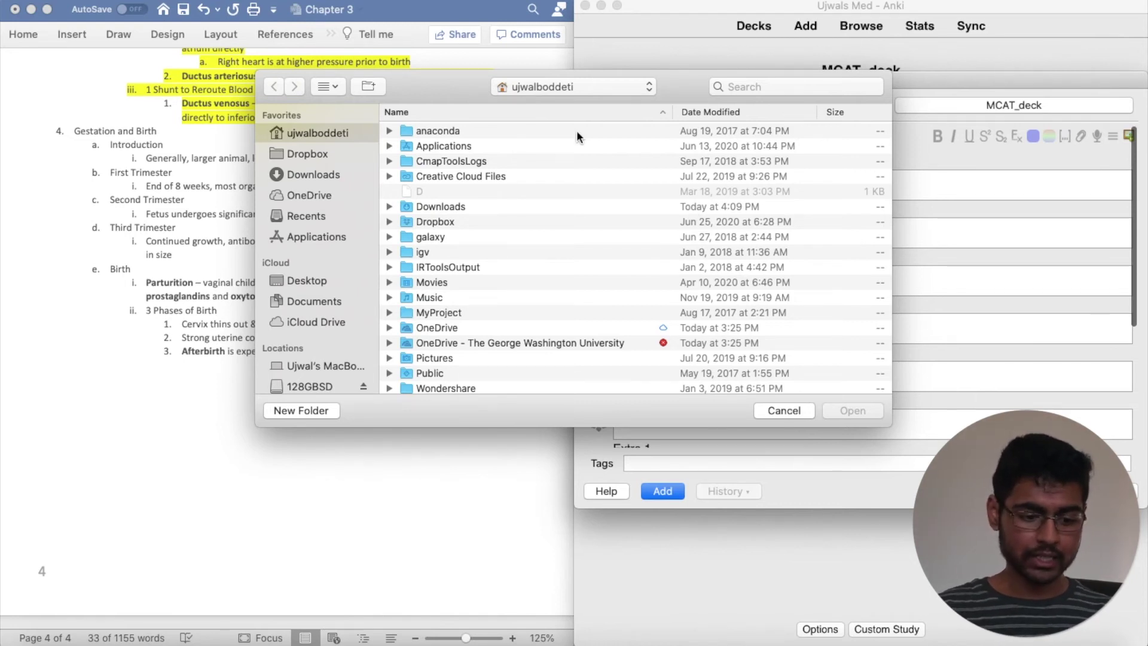
pyautogui.click(784, 411)
pyautogui.hotkey('ctrl', 'Up')
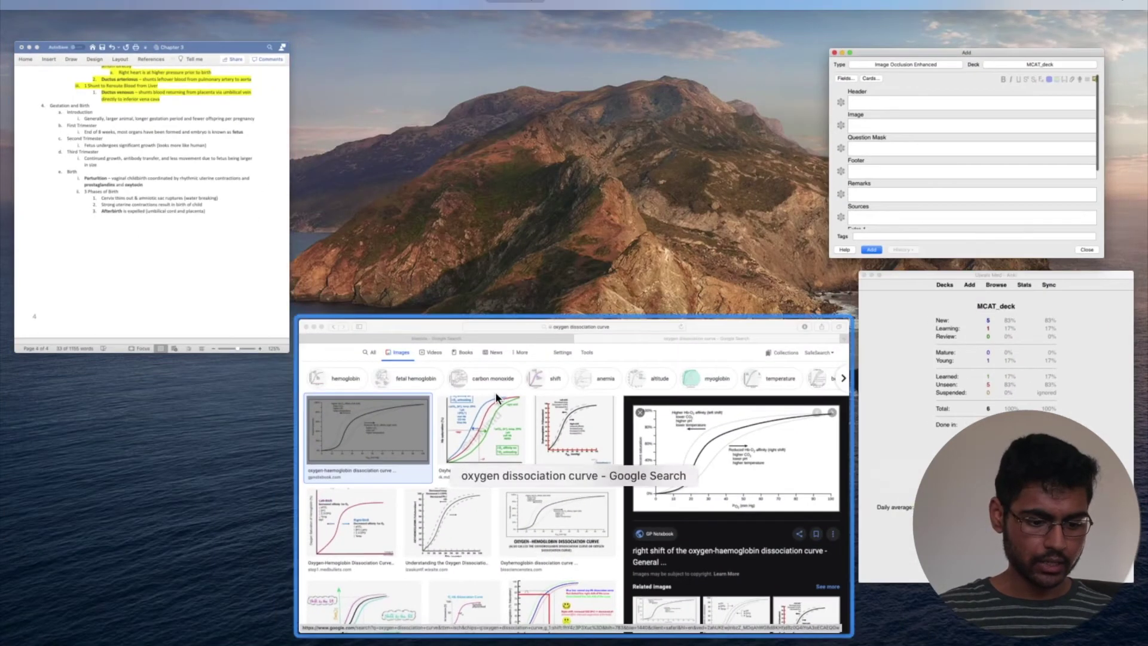
pyautogui.click(495, 393)
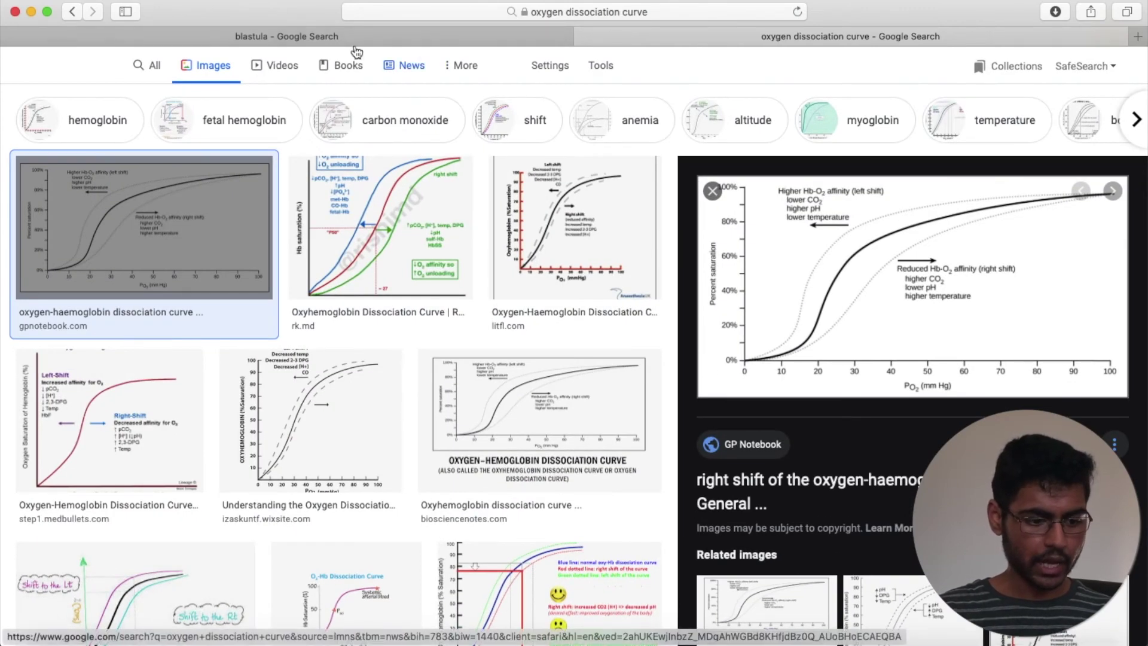
pyautogui.click(304, 37)
pyautogui.hotkey('ctrl', 'alt', 'Left')
pyautogui.moveTo(665, 224); pyautogui.dragTo(580, 224)
# Copy the labelled Blastula and Gastrula diagram from the Difference Between image result.
pyautogui.scroll(-5, 416, 314)
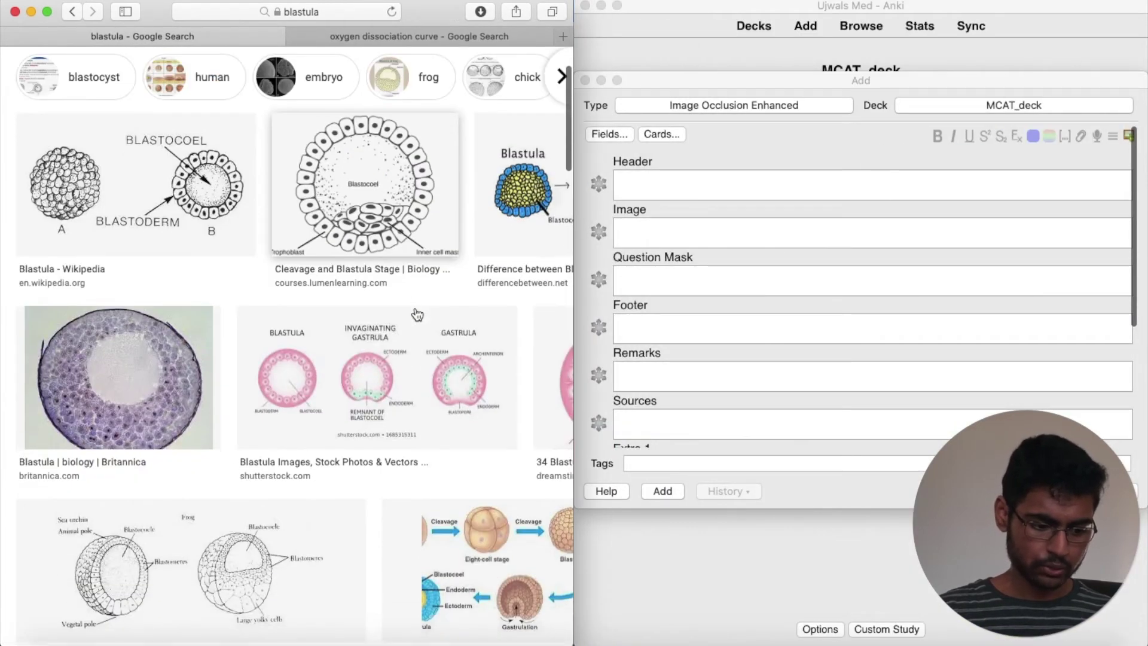
pyautogui.hscroll(5, 417, 314)
pyautogui.click(365, 129)
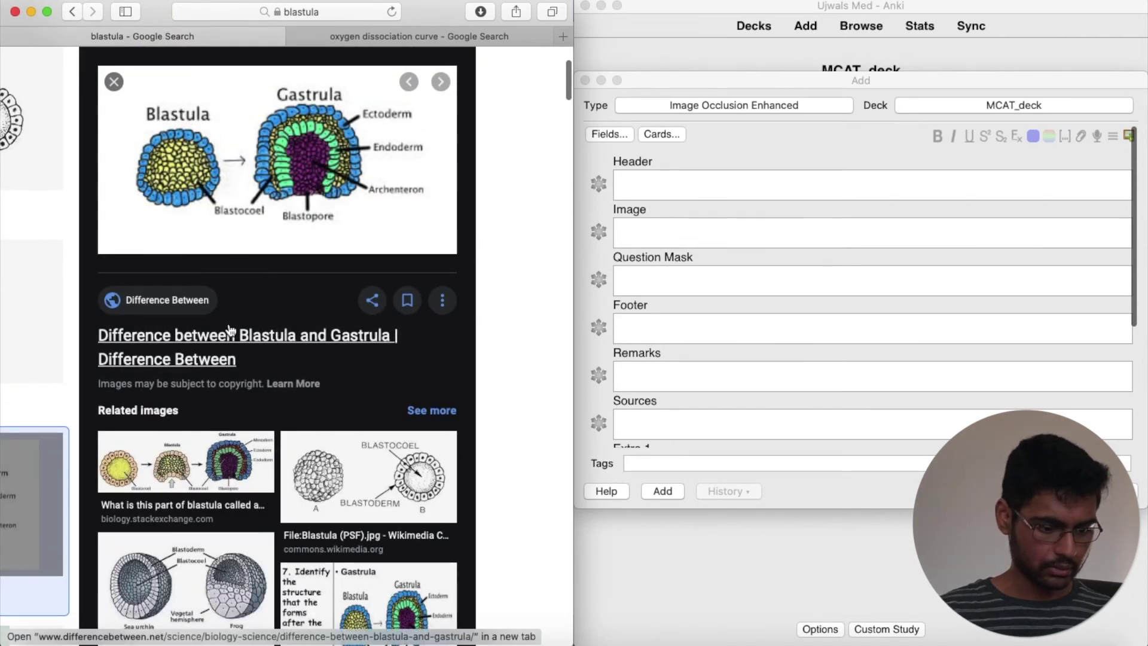
pyautogui.rightClick(291, 153)
pyautogui.click(334, 426)
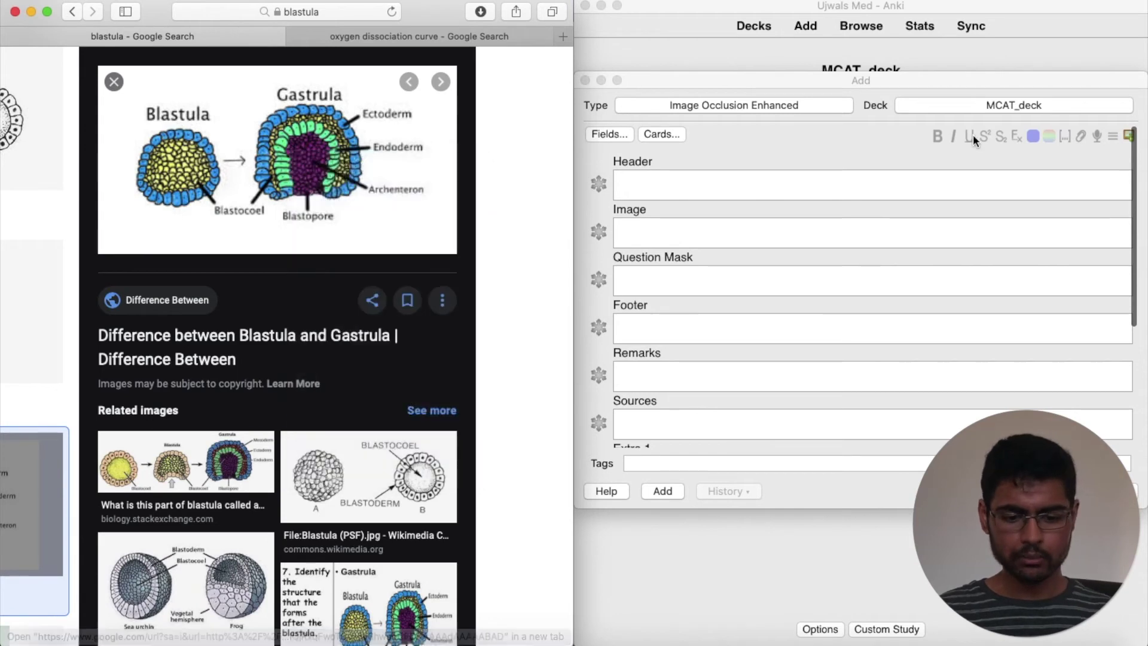
# Load the copied diagram into image occlusion and mask the Blastocoel, Blastopore, Archenteron, Endoderm and Ectoderm labels with rectangles.
pyautogui.click(1128, 138)
pyautogui.click(1128, 138)
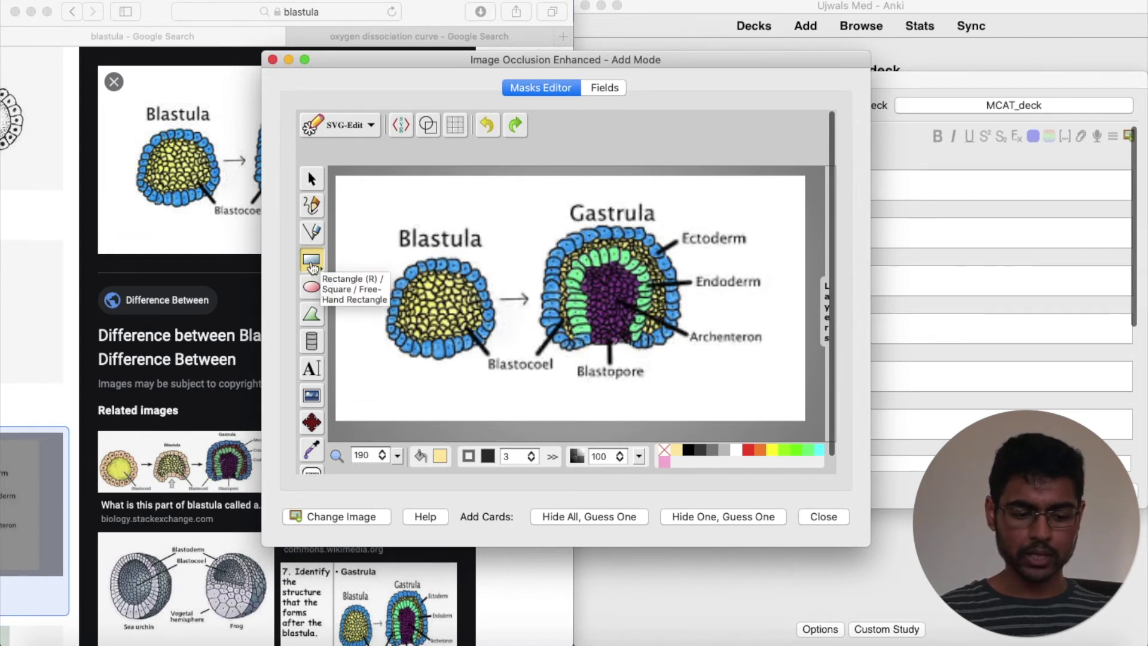
pyautogui.moveTo(487, 358); pyautogui.dragTo(649, 384)
pyautogui.moveTo(689, 329); pyautogui.dragTo(765, 347)
pyautogui.moveTo(691, 273); pyautogui.dragTo(770, 287)
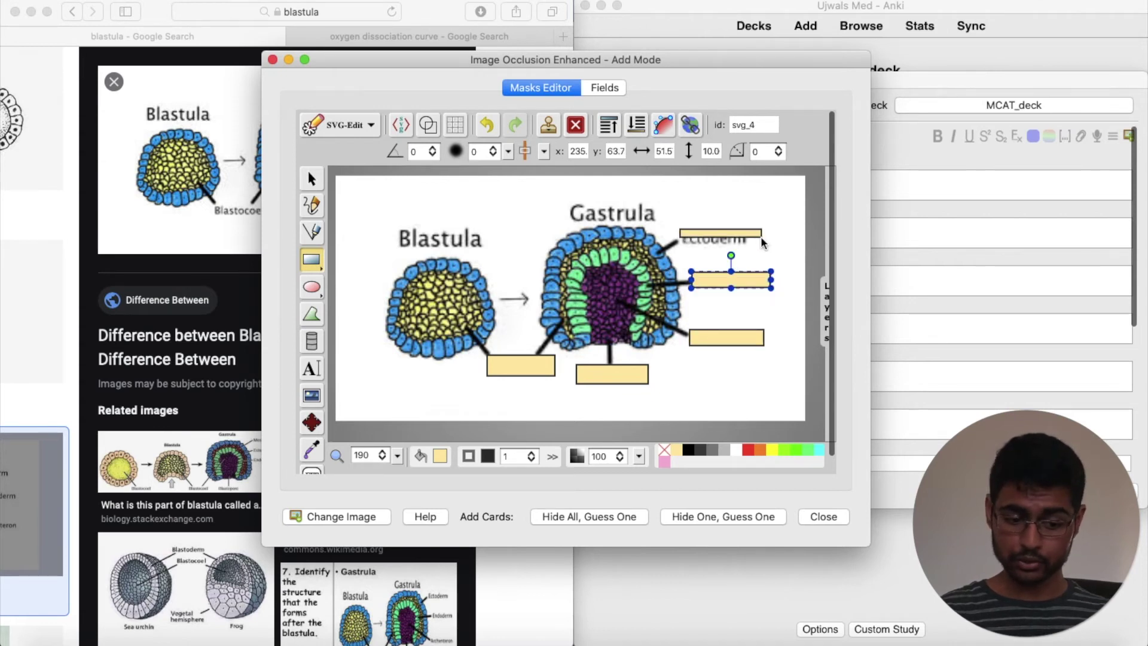
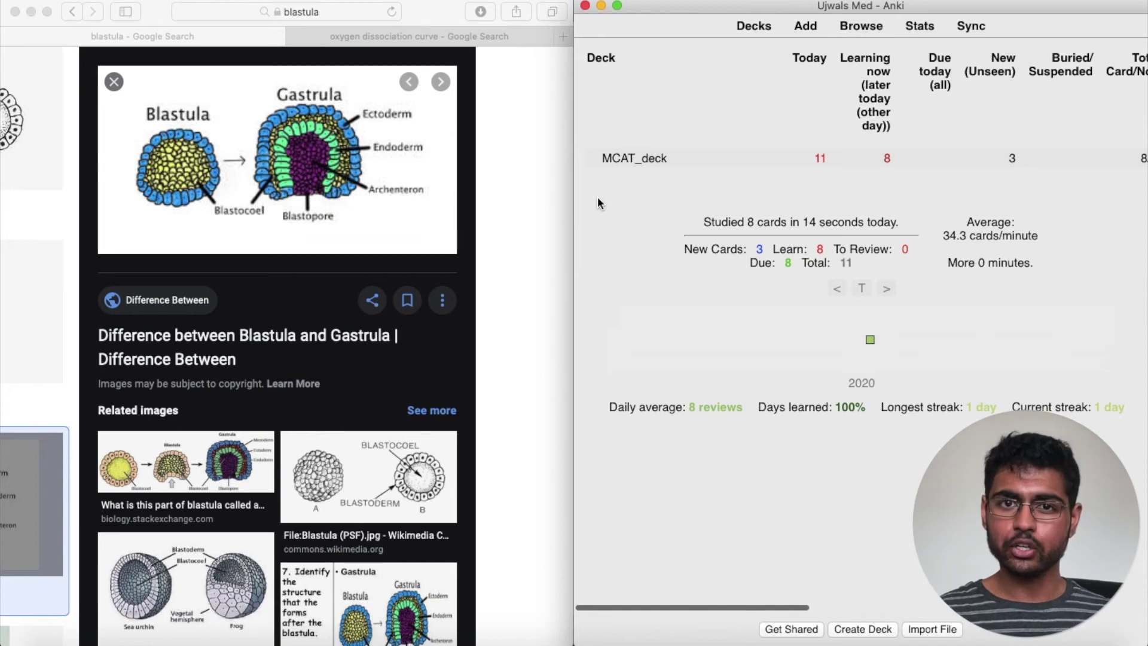
# Copy the GP Notebook oxygen-haemoglobin dissociation curve from the "oxygen dissociation curve" image results.
pyautogui.click(536, 195)
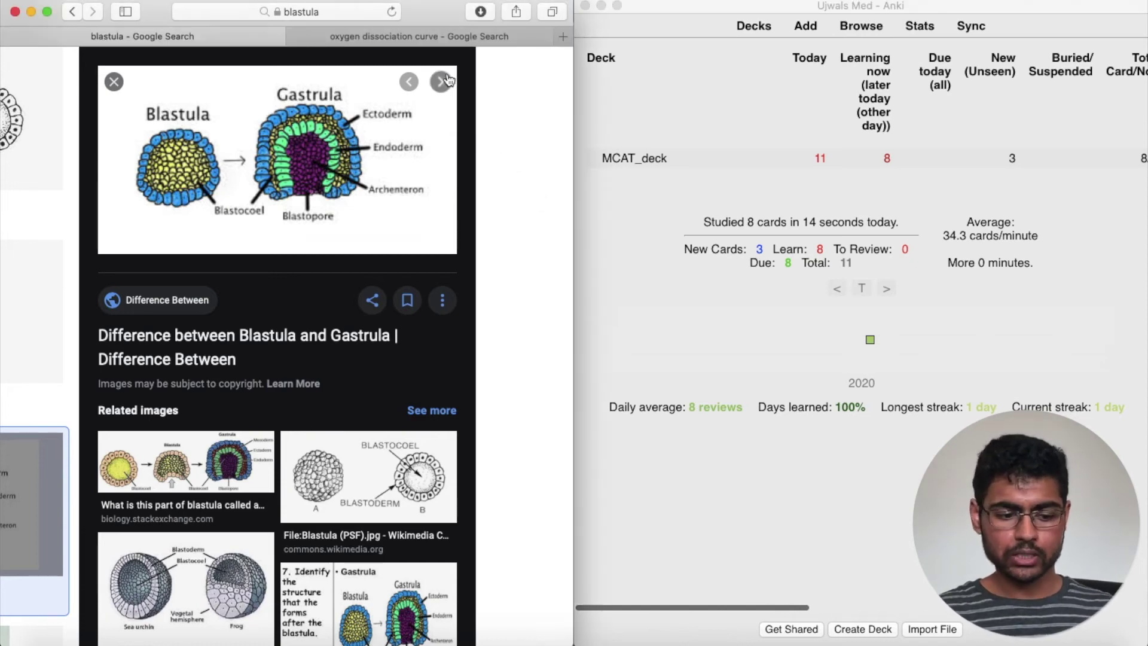
pyautogui.click(413, 37)
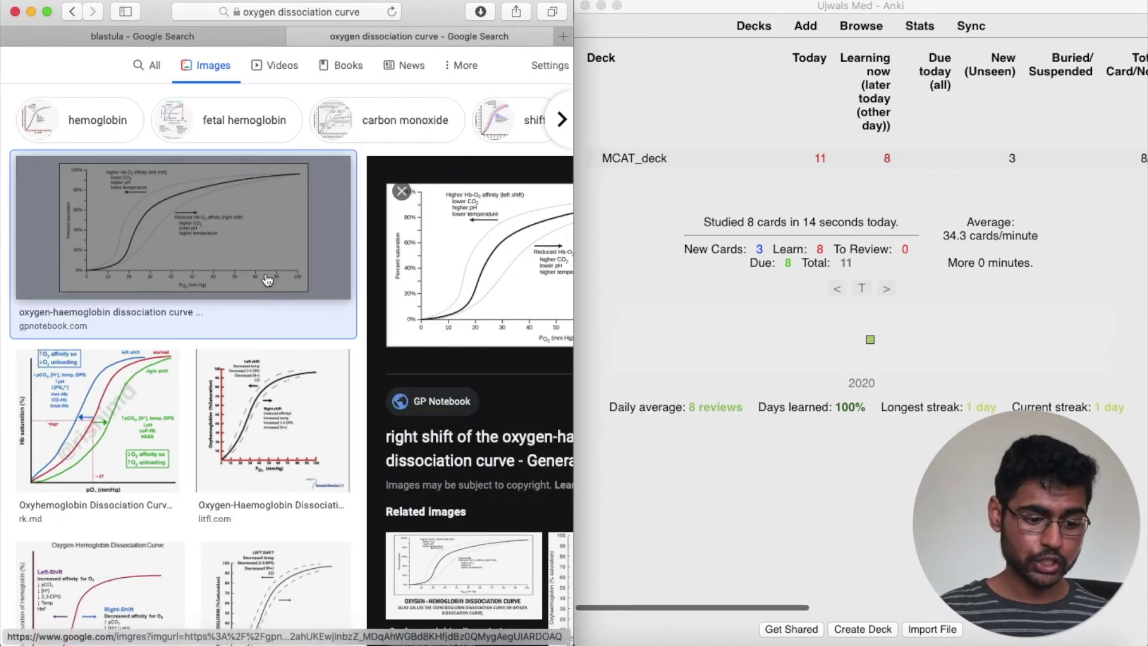
pyautogui.hscroll(5, 268, 280)
pyautogui.click(400, 263)
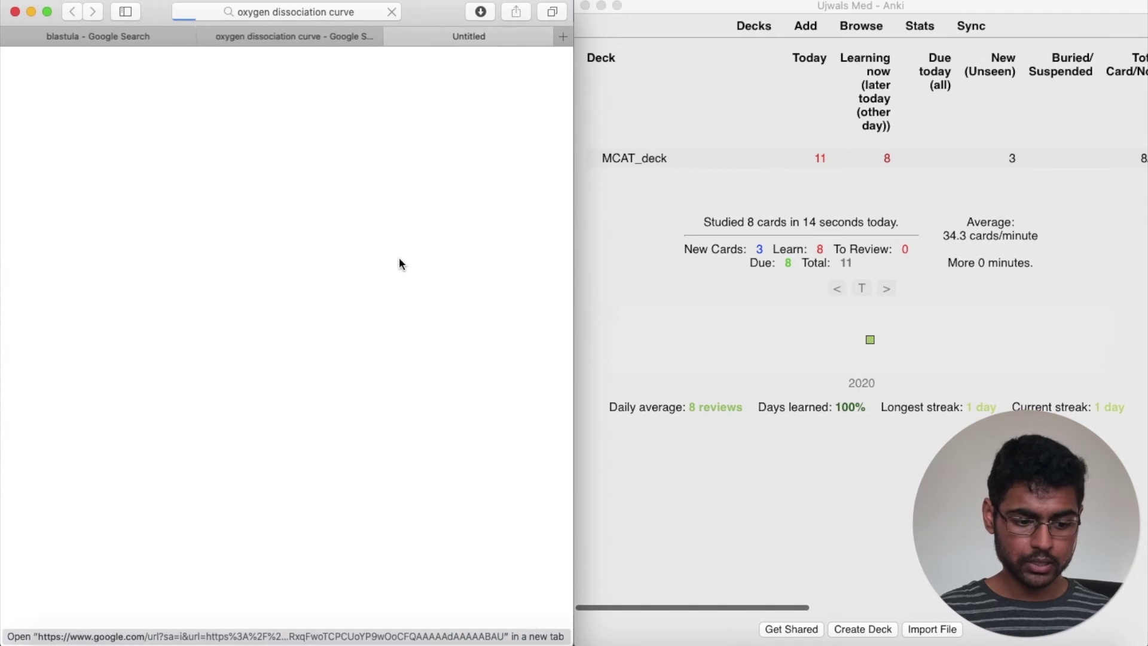
pyautogui.press('super+w')
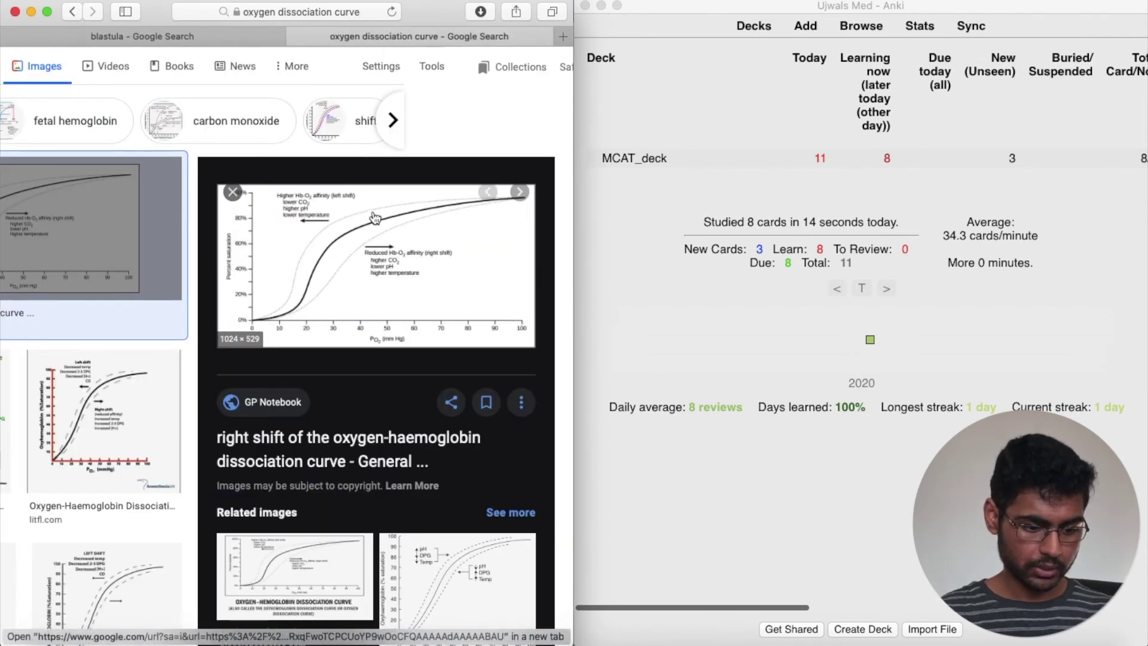
pyautogui.rightClick(375, 217)
pyautogui.click(466, 478)
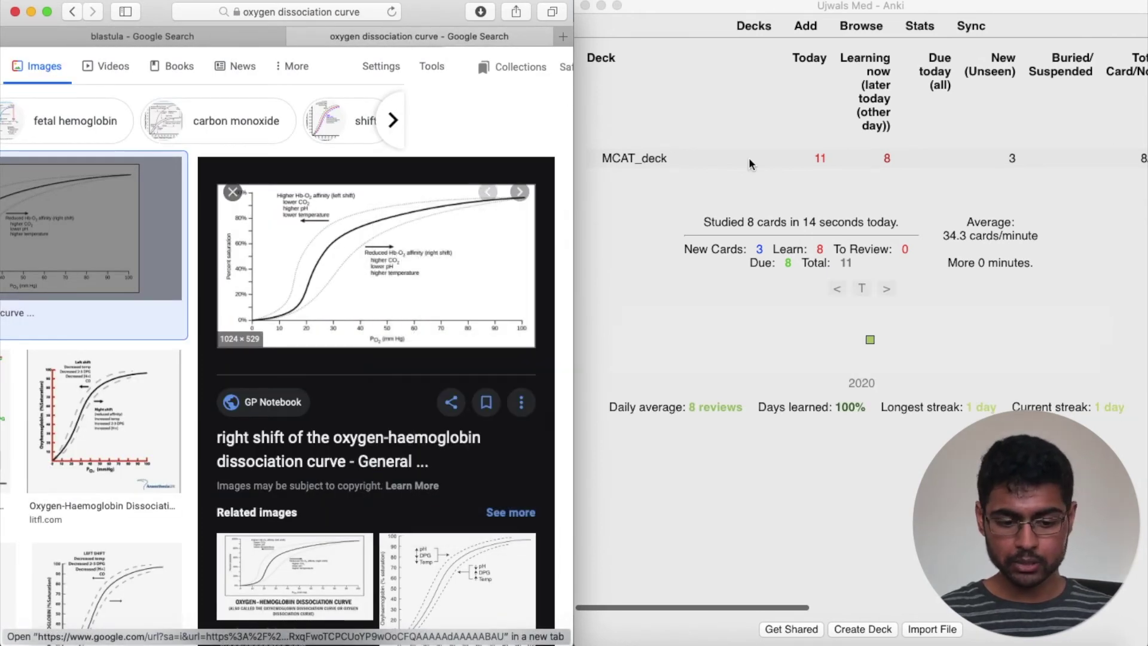
# Load the copied curve into image occlusion for MCAT_deck and mask the "Reduced Hb-O2 affinity (right shift)" text block with a rectangle.
pyautogui.click(644, 159)
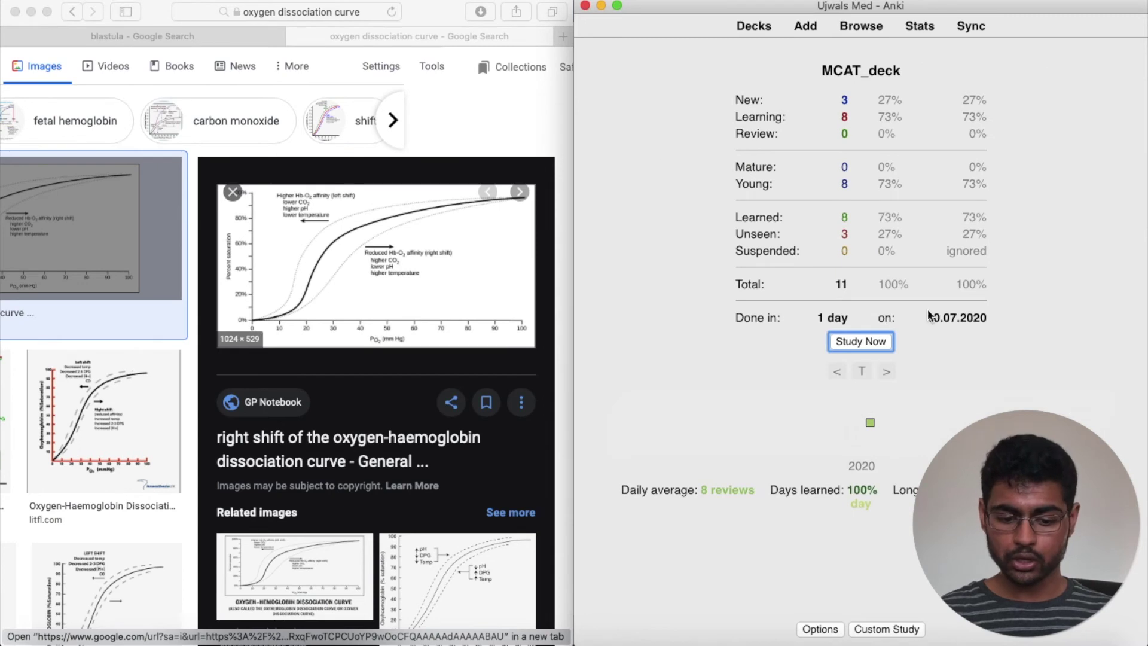
pyautogui.click(805, 25)
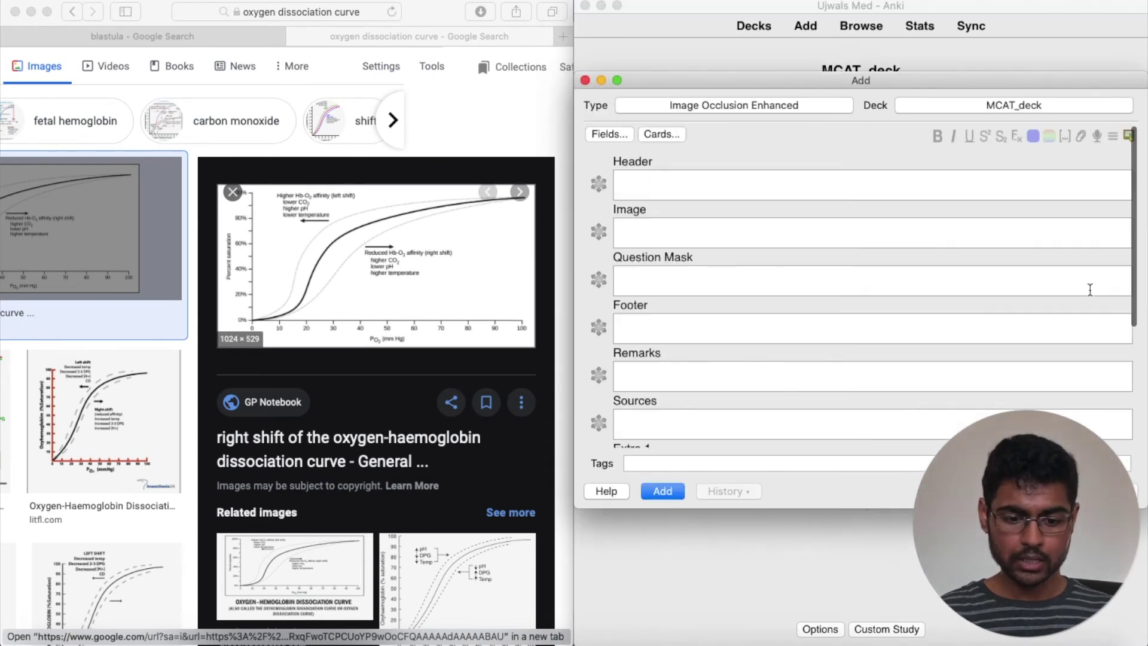
pyautogui.click(1128, 139)
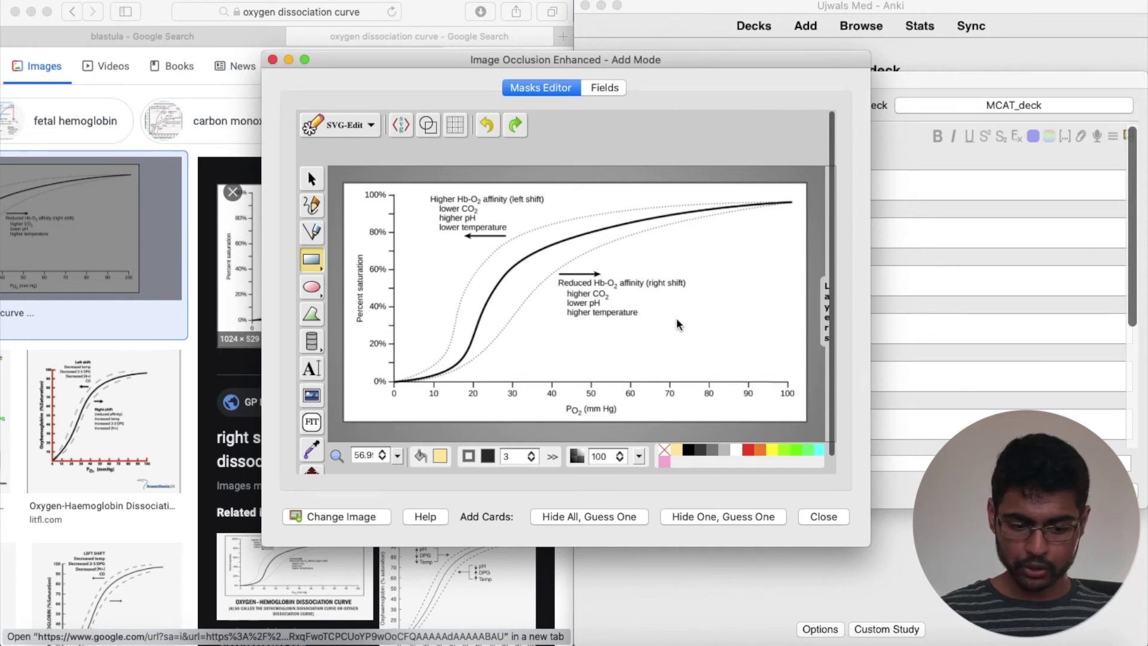
pyautogui.moveTo(554, 278); pyautogui.dragTo(693, 323)
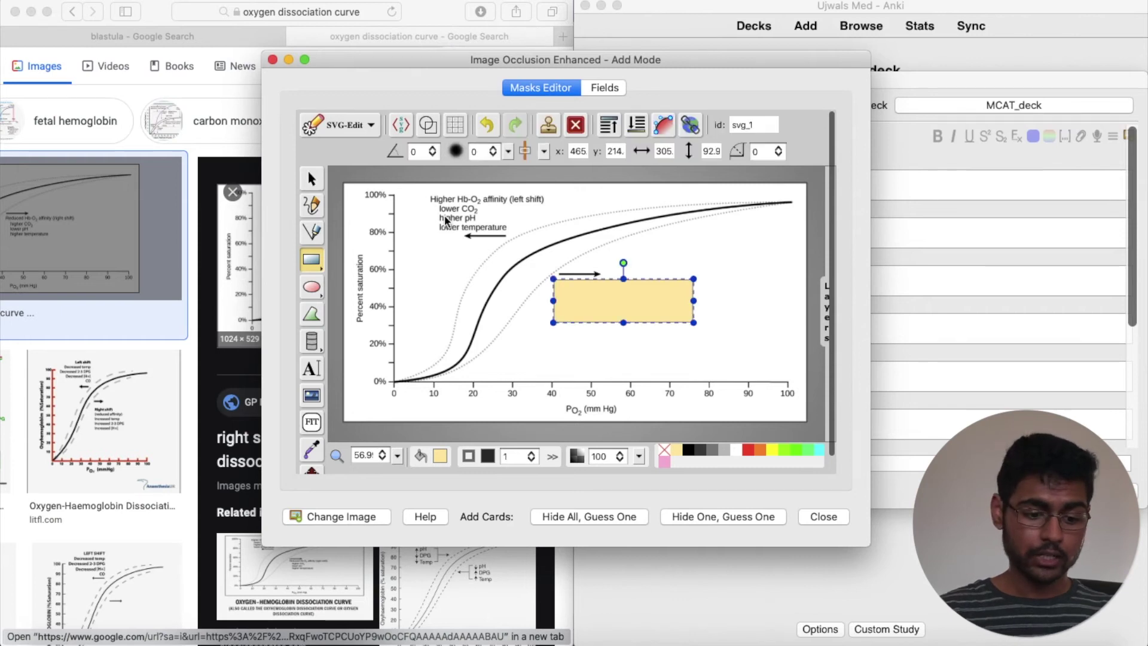
# Mask the "Higher Hb-O2 affinity (left shift)" text block with a rectangle and add the cards as Hide All, Guess One.
pyautogui.moveTo(424, 192)
pyautogui.mouseDown()
pyautogui.moveTo(553, 220)
pyautogui.moveTo(554, 234)
pyautogui.mouseUp()
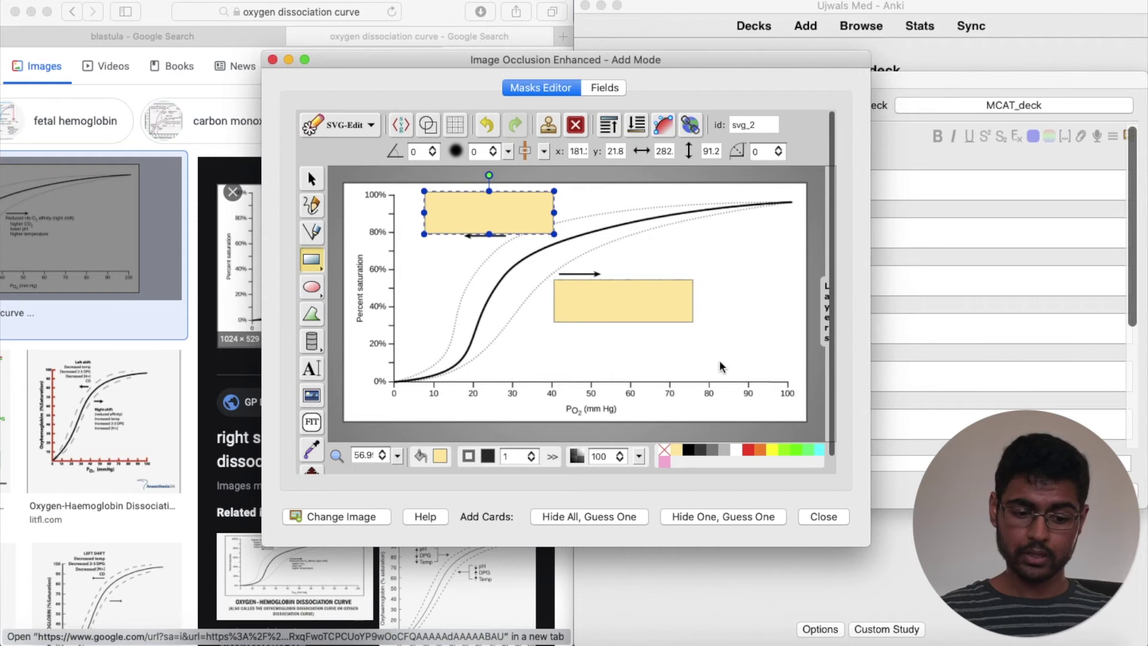
pyautogui.click(604, 515)
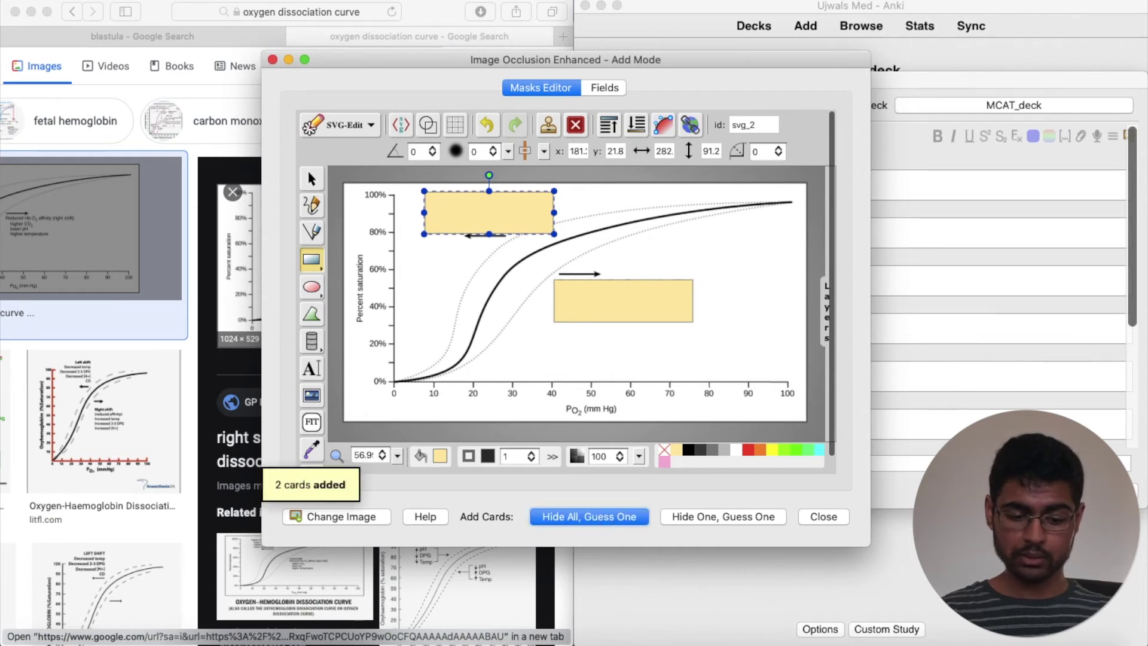
pyautogui.click(845, 523)
pyautogui.press('Escape')
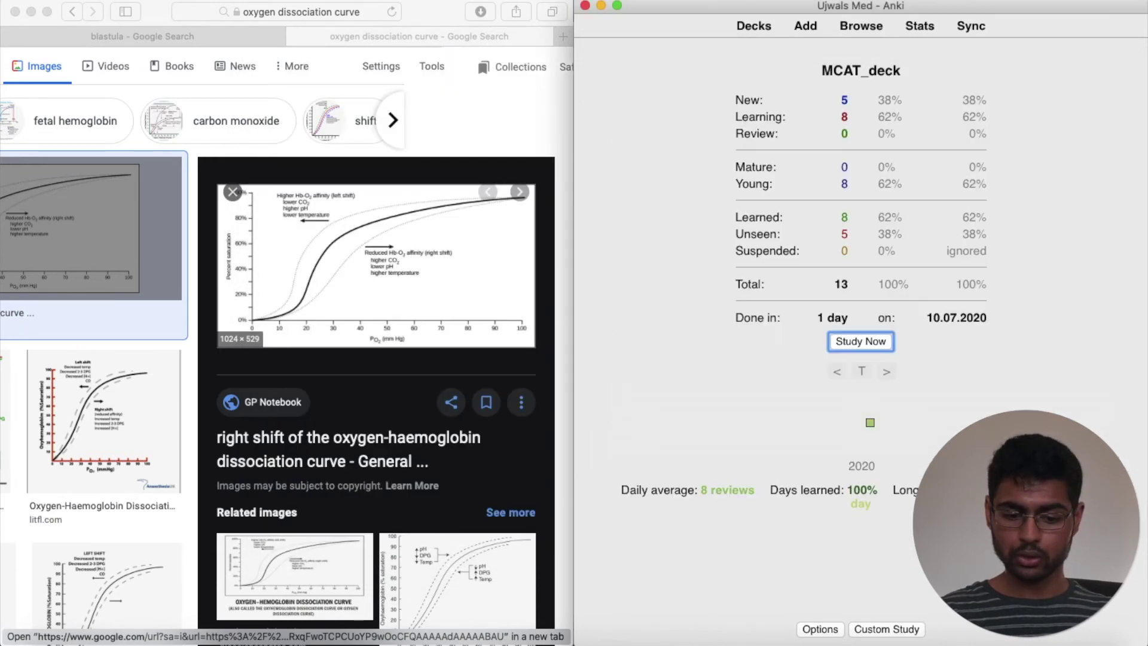
# Start studying MCAT_deck, reveal the first card's answer and grade it with the default rating.
pyautogui.press('s')
pyautogui.press('space')
pyautogui.press('space')
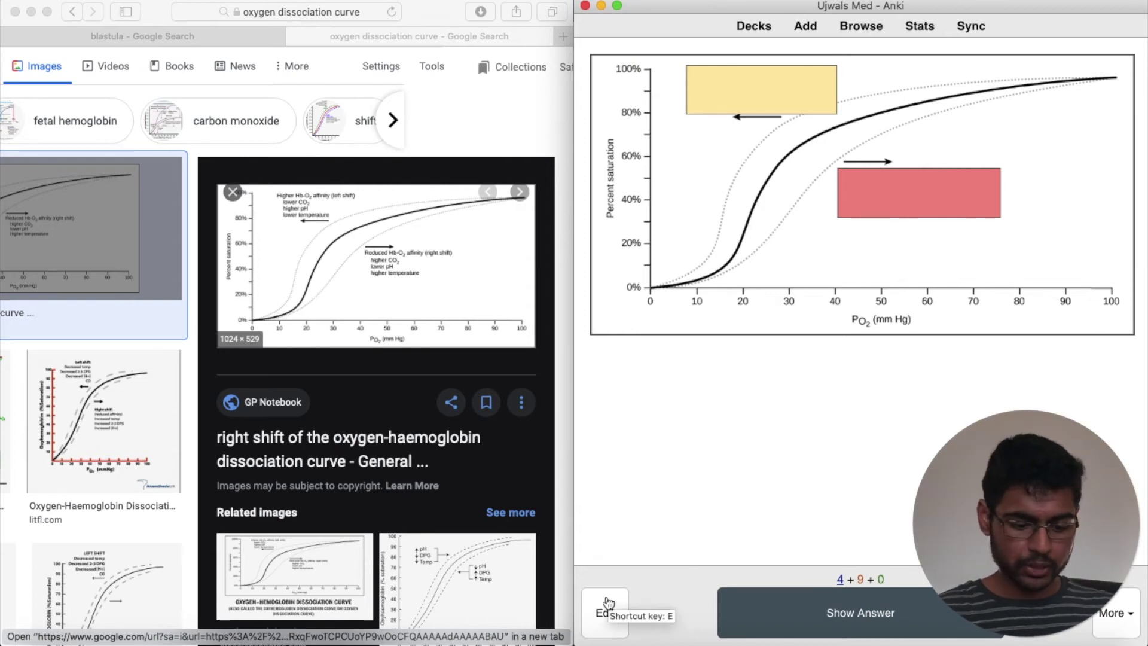
# Open the current oxygen dissociation curve card for editing and review its image, mask, remarks, sources, extra and tag fields.
pyautogui.click(622, 595)
pyautogui.scroll(-15, 912, 372)
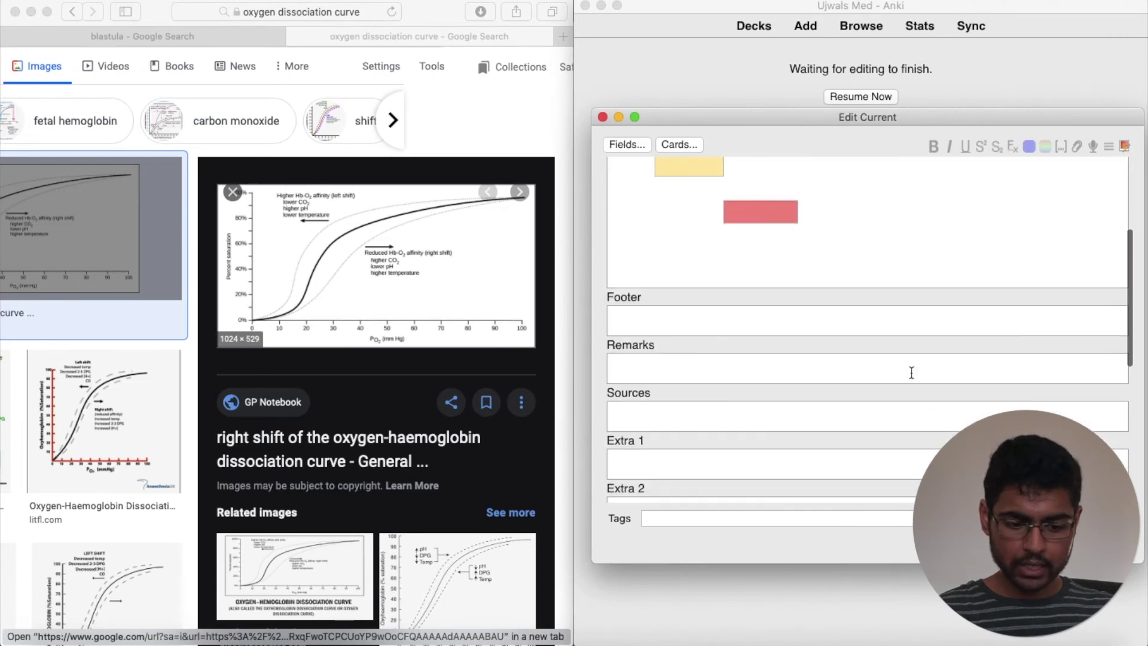
pyautogui.scroll(2, 910, 375)
pyautogui.scroll(-2, 910, 374)
pyautogui.click(660, 519)
pyautogui.scroll(3, 672, 297)
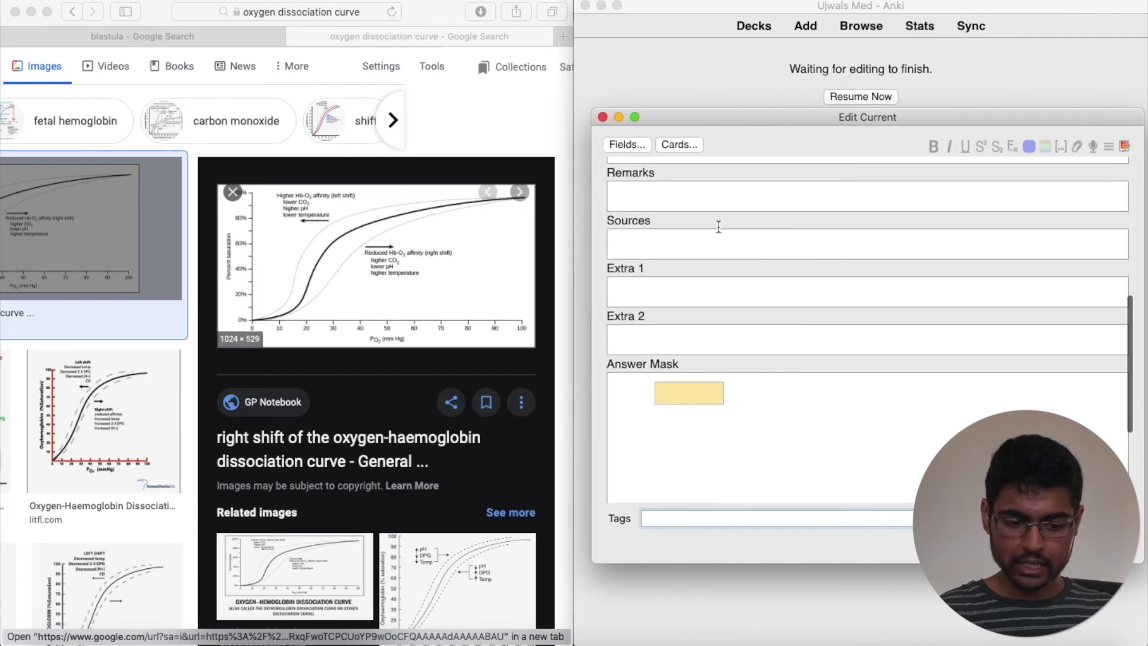
pyautogui.scroll(-1, 688, 305)
pyautogui.scroll(10, 706, 314)
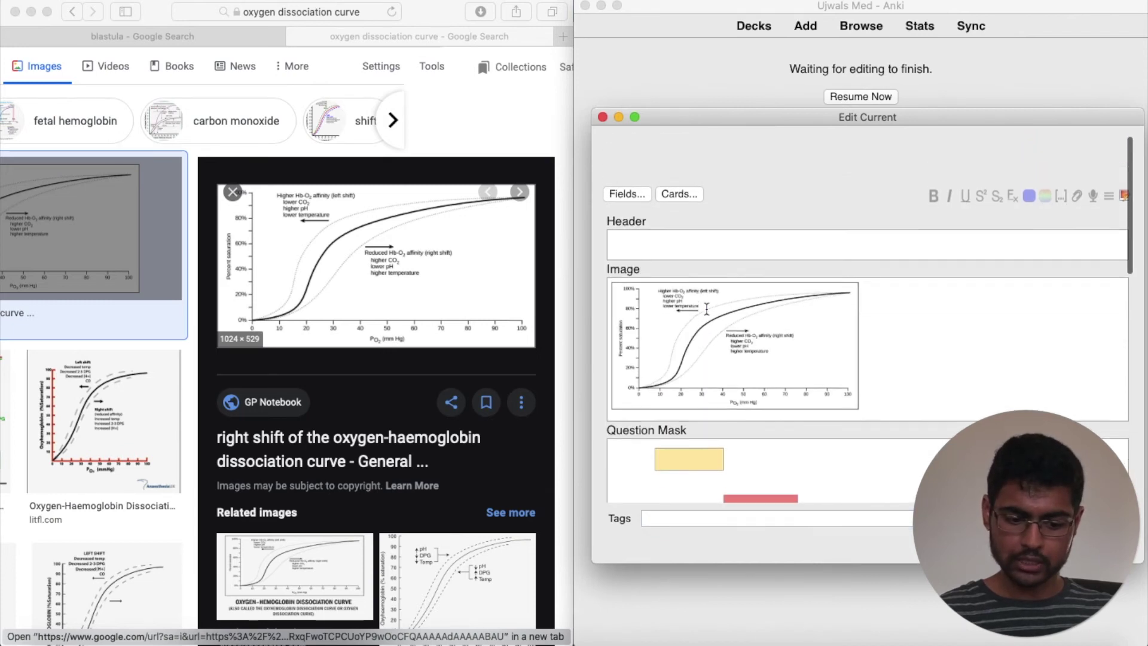
pyautogui.scroll(-10, 706, 312)
pyautogui.scroll(3, 707, 309)
pyautogui.scroll(10, 706, 309)
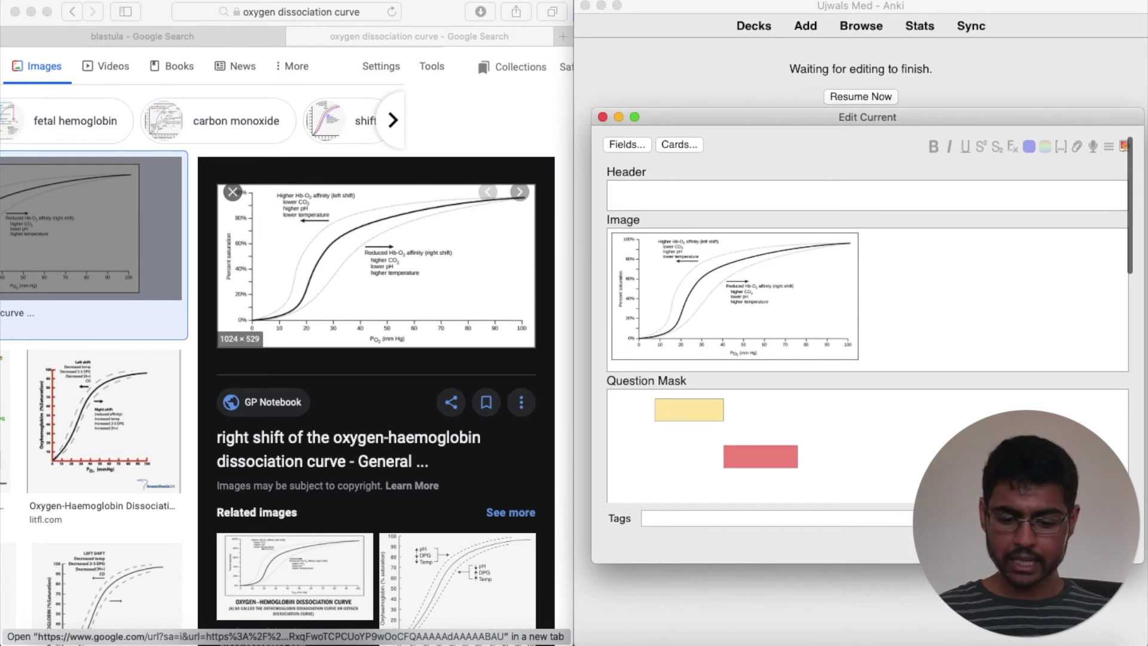
pyautogui.press('Escape')
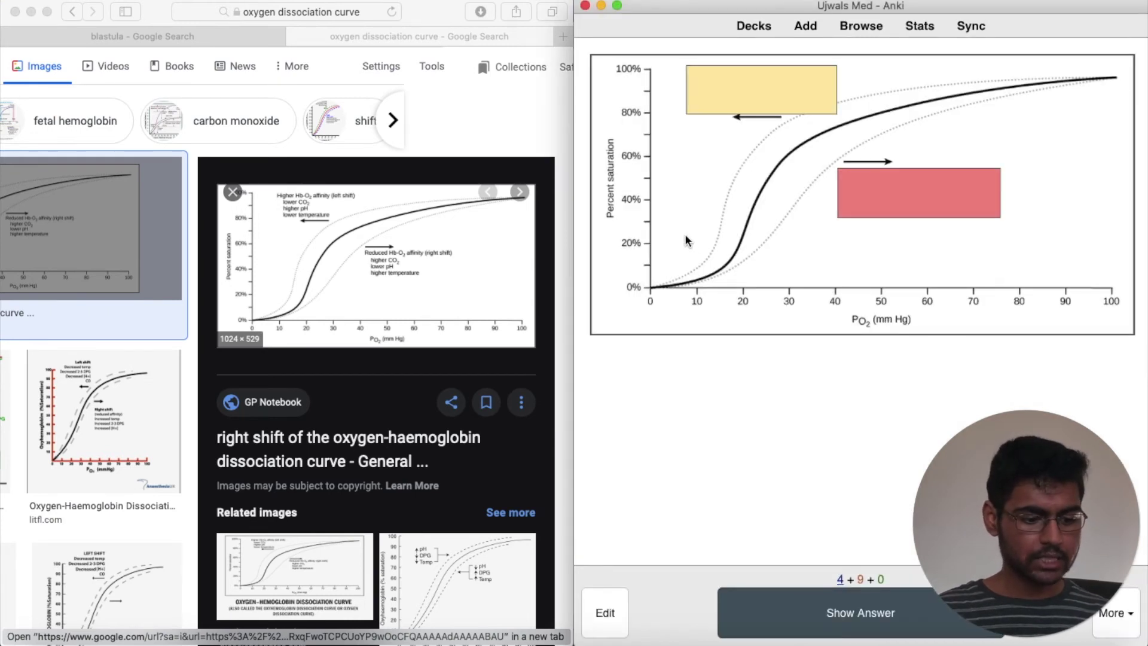
# Switch to the Chapter 3 notes in Word and review the Fetal Circulation and Gestation and Birth sections.
pyautogui.hotkey('ctrl', 'Up')
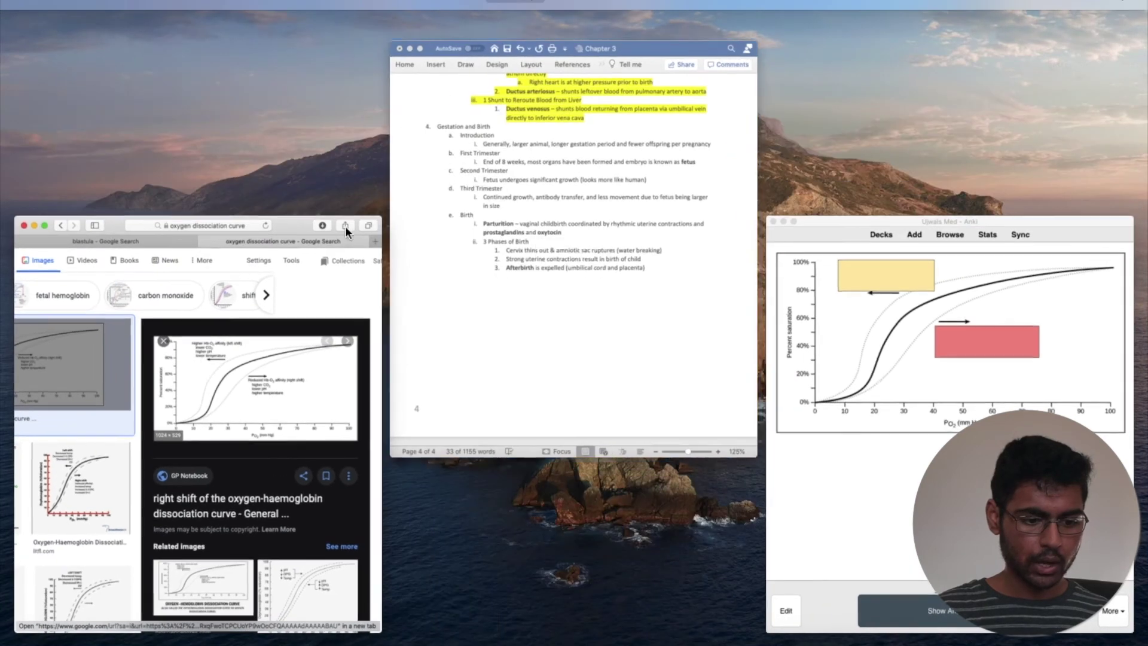
pyautogui.click(580, 155)
pyautogui.scroll(3, 310, 234)
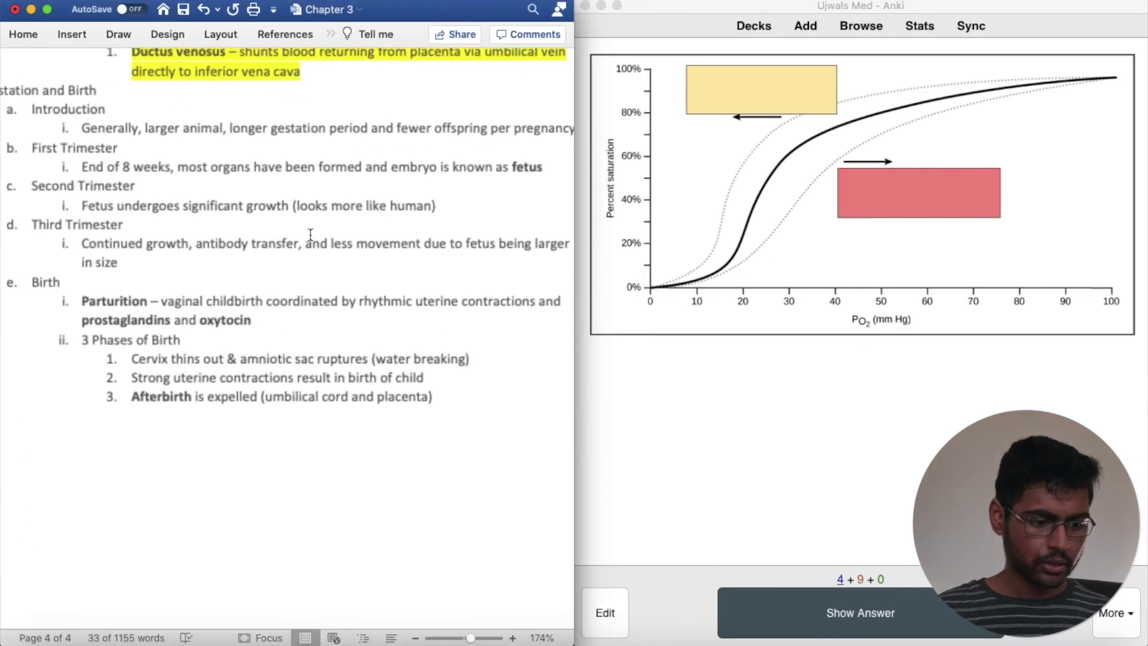
pyautogui.scroll(-2, 310, 234)
pyautogui.scroll(10, 310, 234)
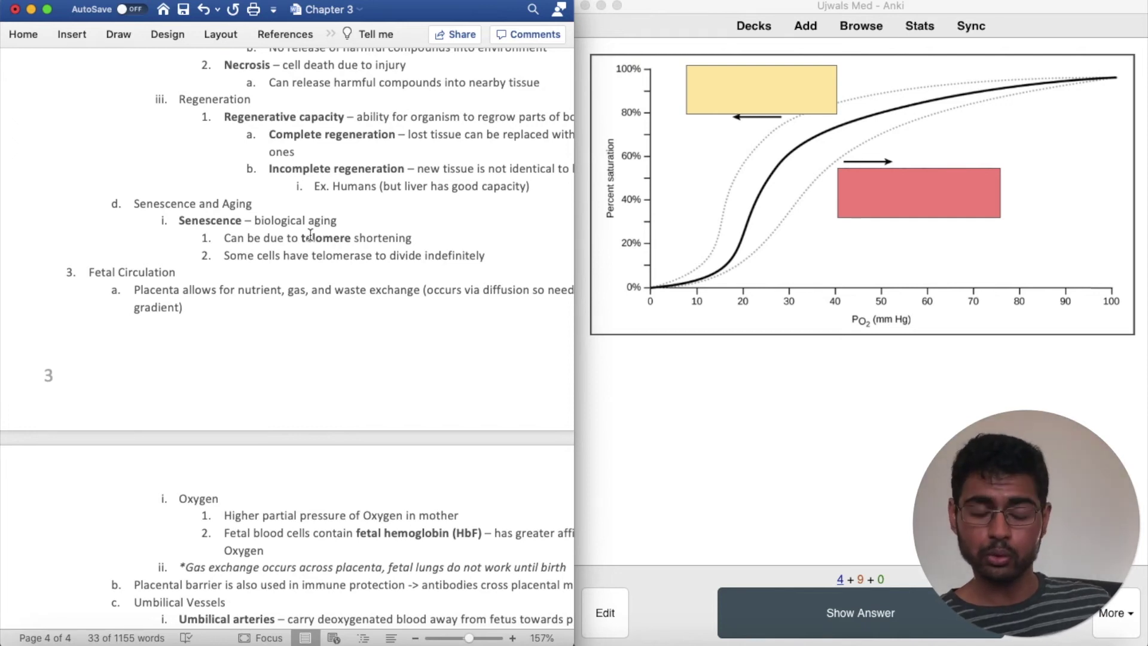
pyautogui.click(804, 488)
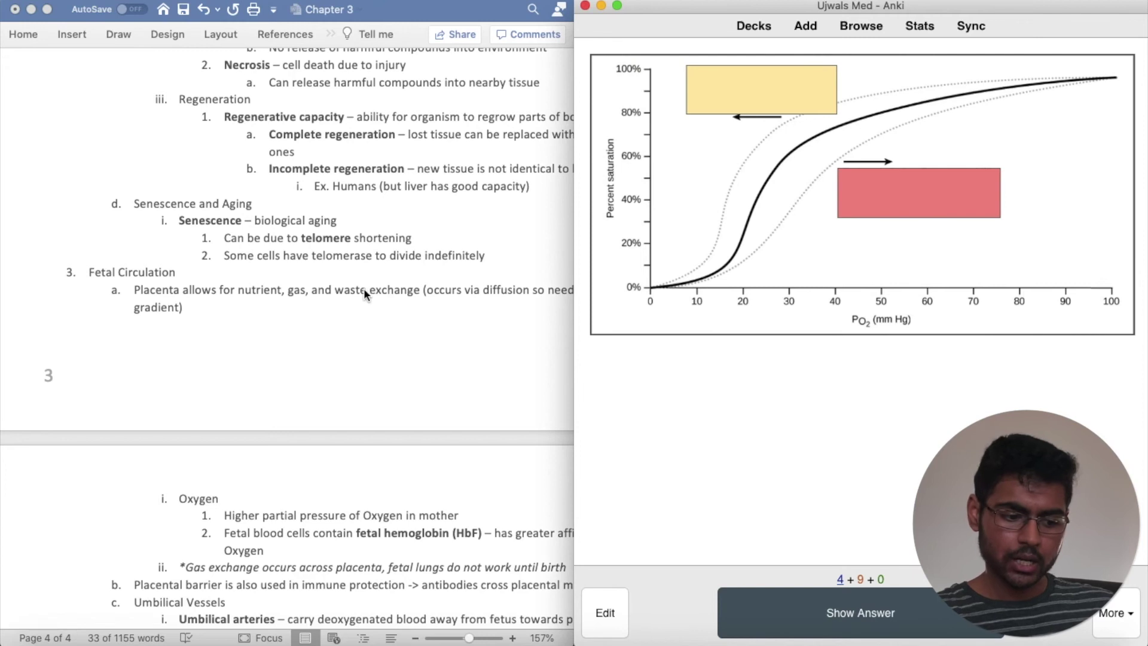
pyautogui.scroll(-8, 363, 289)
pyautogui.scroll(-10, 364, 288)
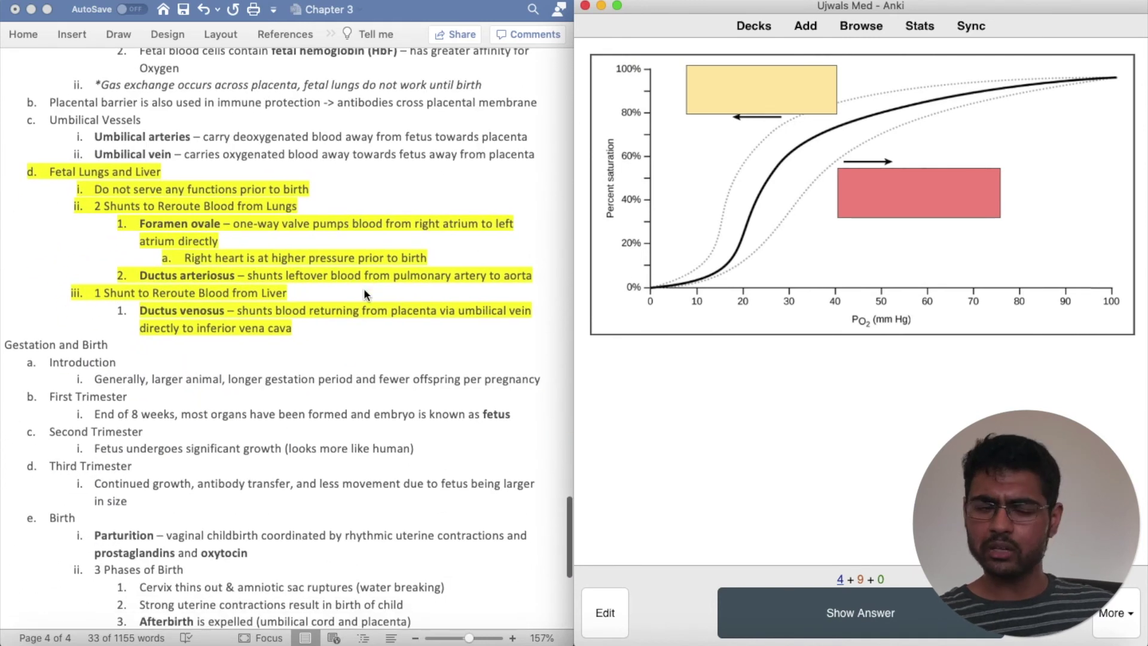
pyautogui.scroll(1, 364, 288)
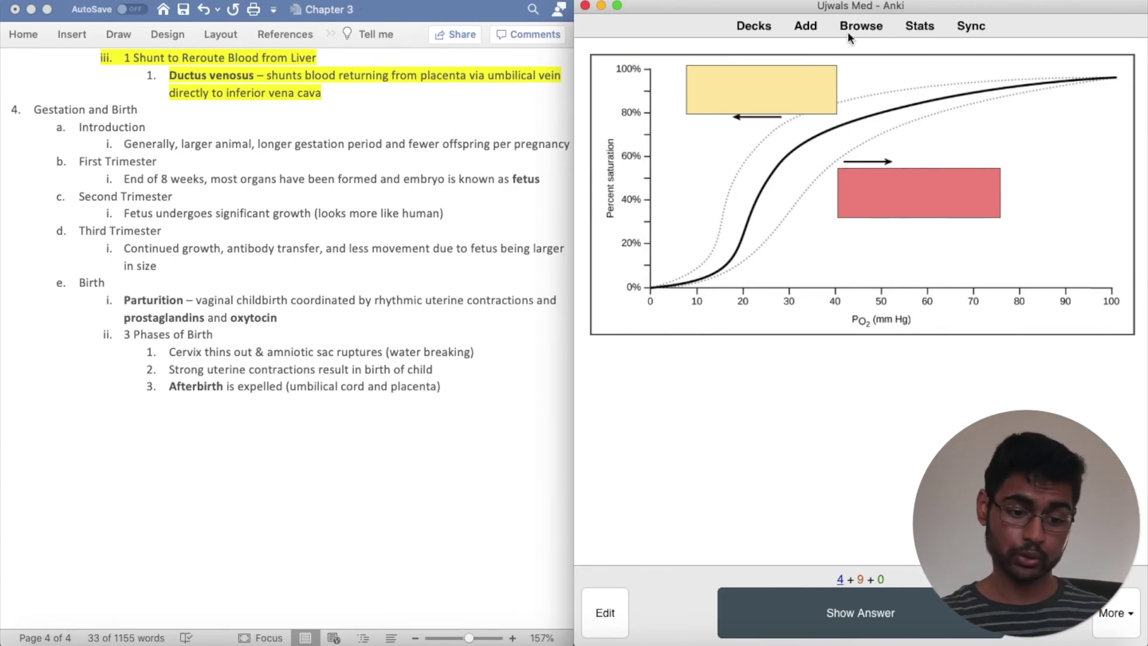
# Return to the MCAT_deck overview and bring up the Gestation and Birth section in the Chapter 3 notes.
pyautogui.click(745, 29)
pyautogui.click(652, 160)
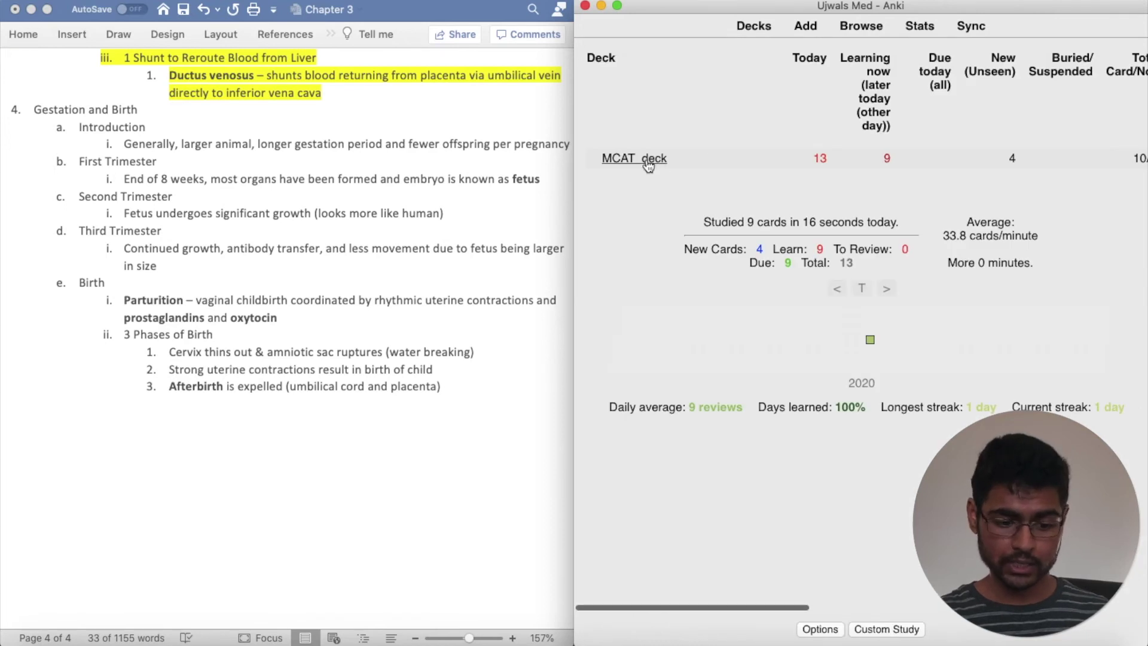
pyautogui.click(299, 424)
pyautogui.scroll(-3, 492, 392)
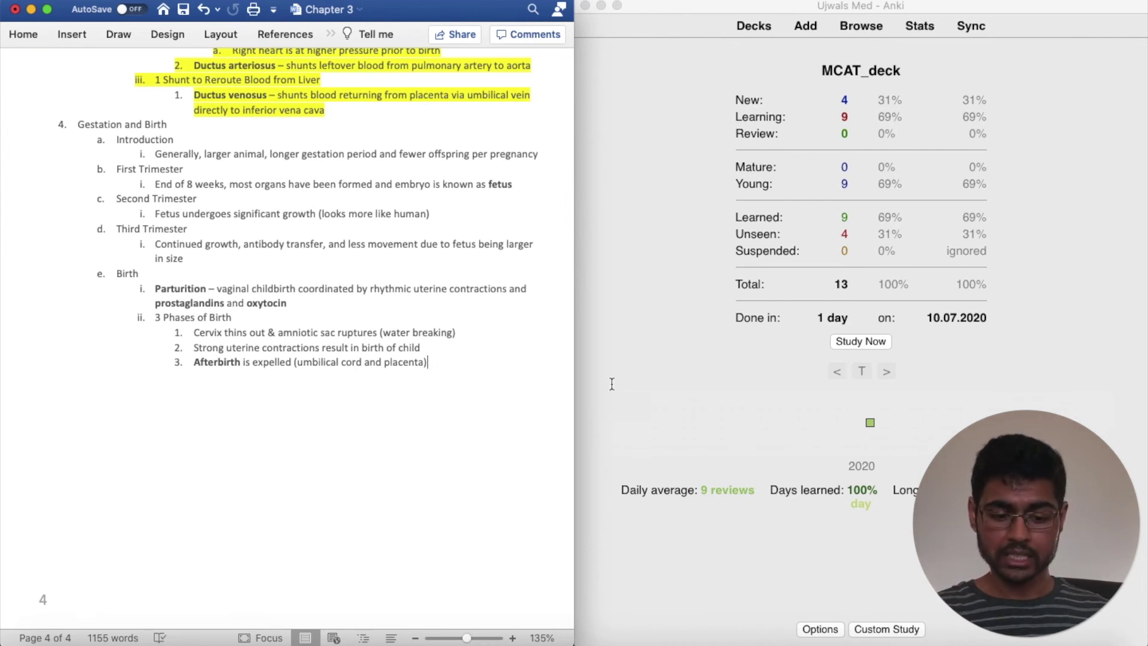
# Locate and select the image file IMG_F7004E1DFF6E-1.jpeg on the desktop.
pyautogui.press('F11')
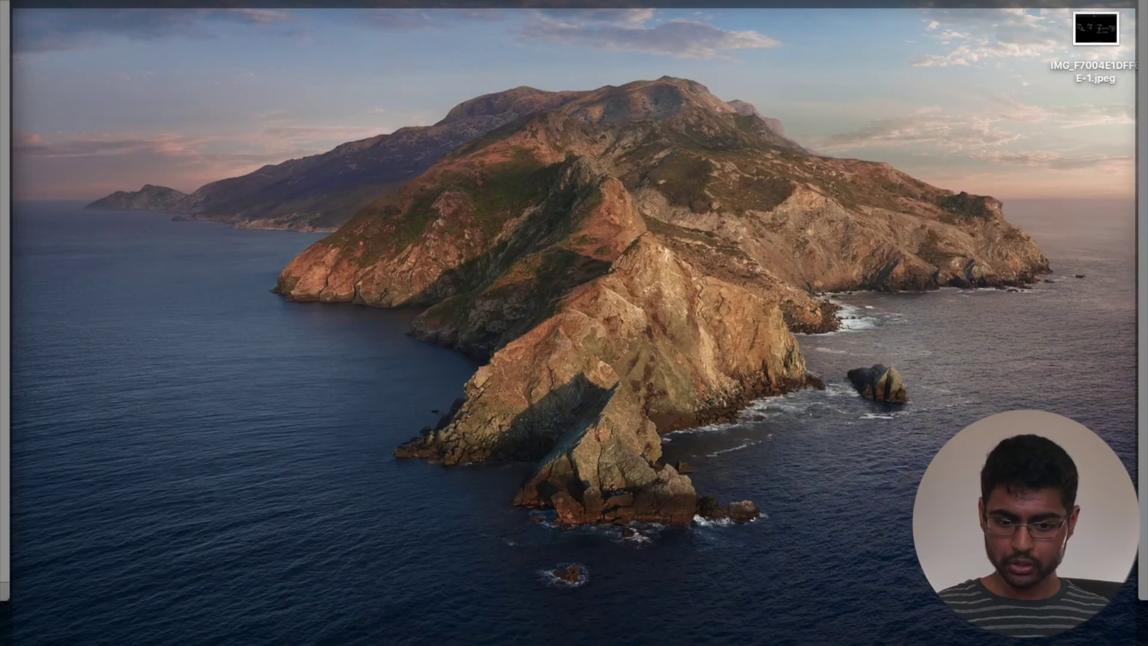
pyautogui.click(1092, 30)
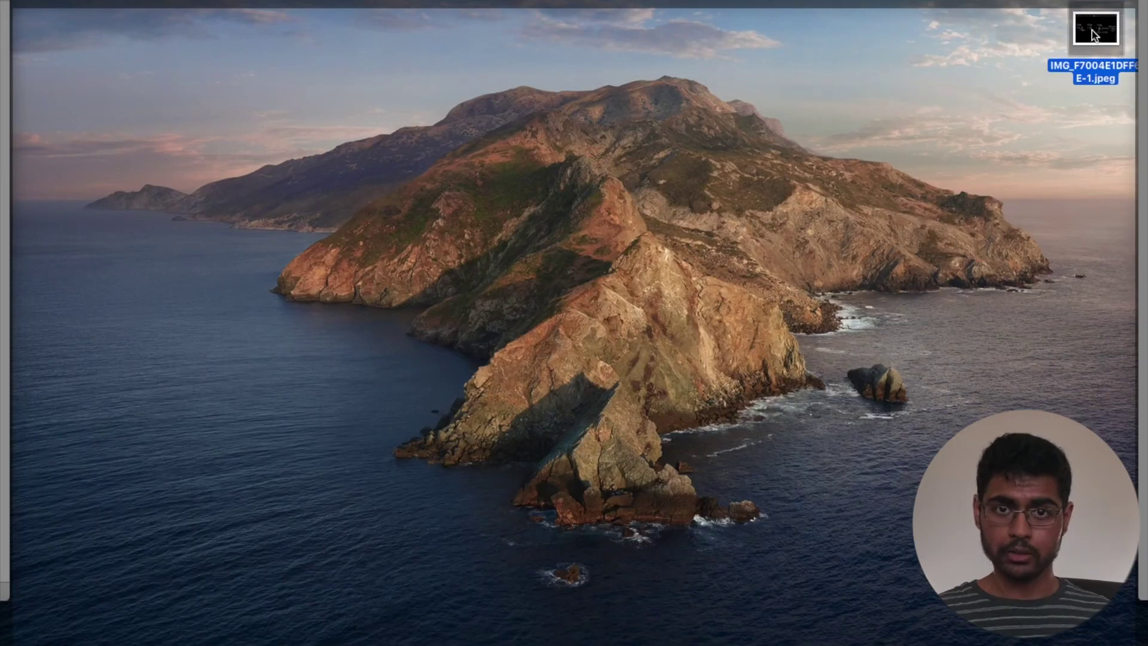
pyautogui.rightClick(1092, 30)
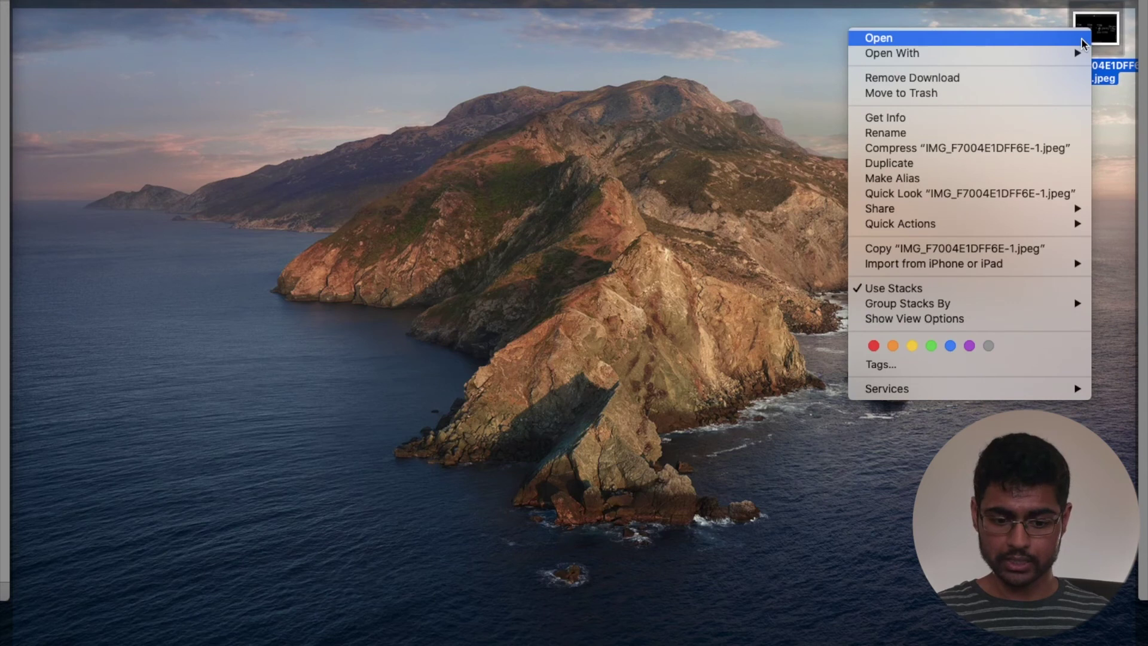
pyautogui.click(1107, 45)
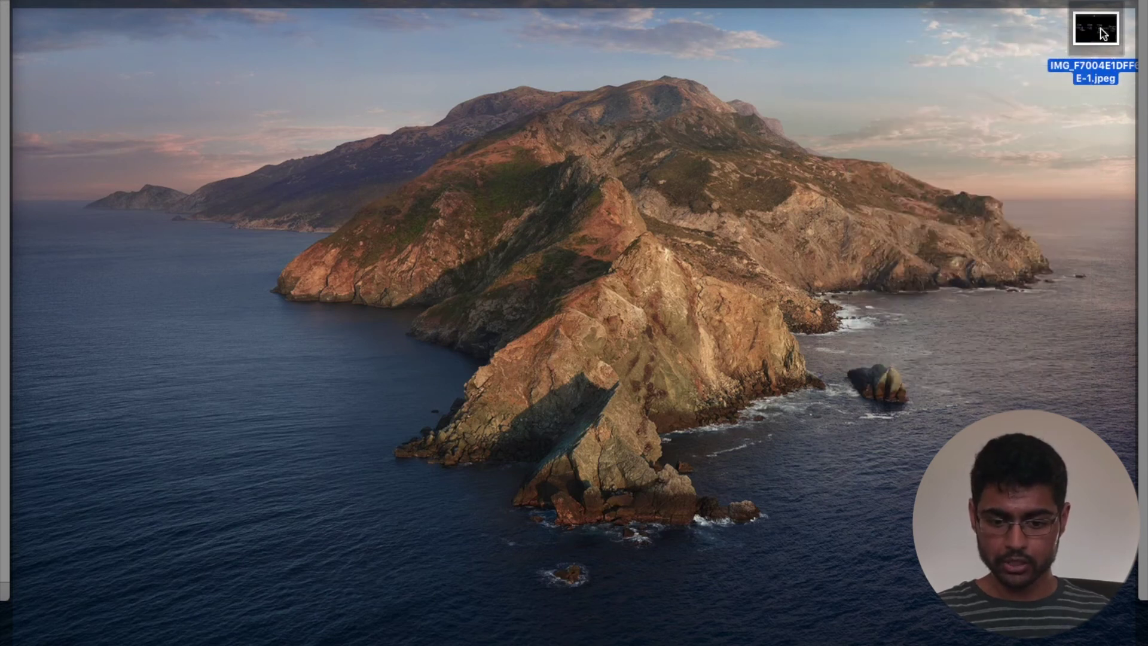
pyautogui.press('F11')
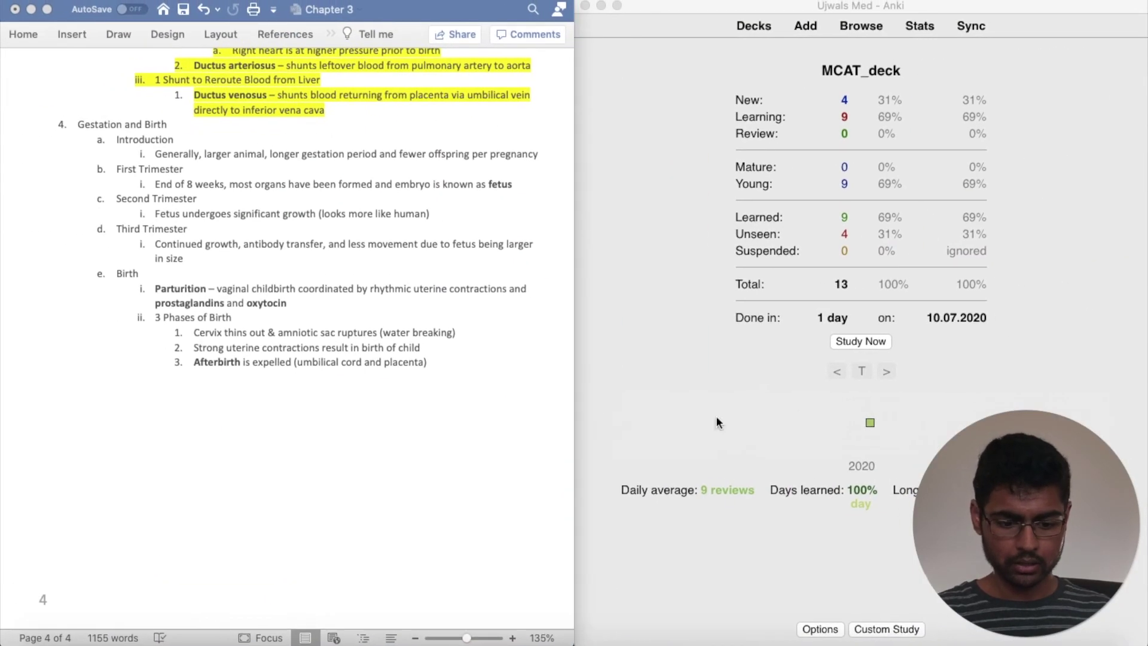
# Open image occlusion for a new MCAT_deck note and load IMG_F7004E1DFF6E-1.jpeg from the Desktop folder as its image.
pyautogui.click(817, 26)
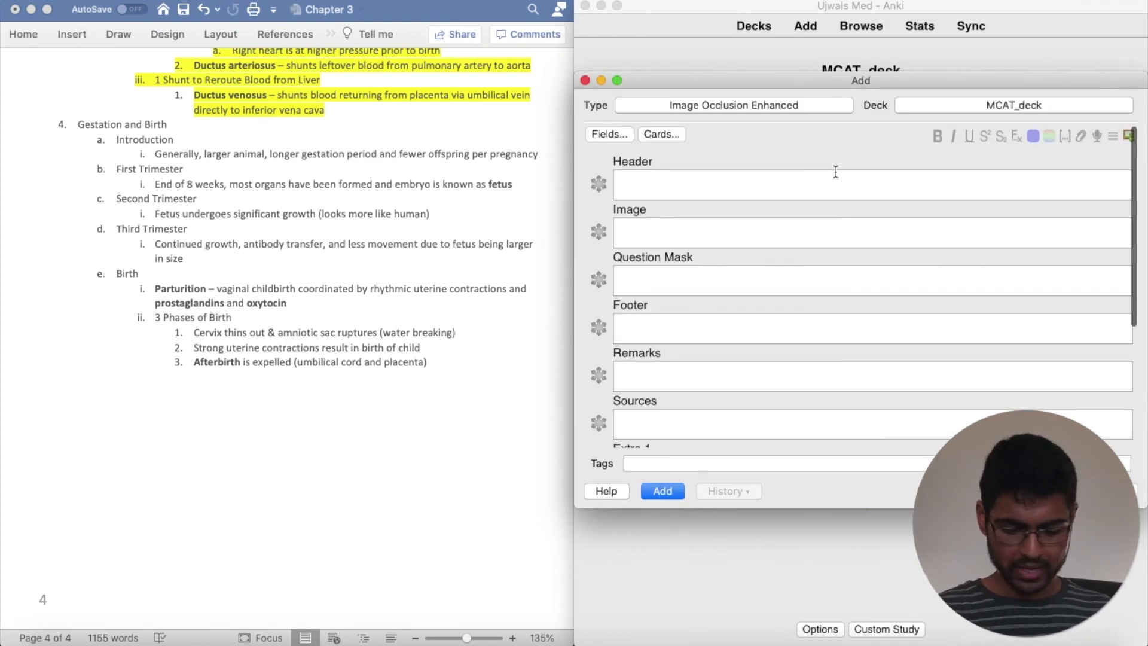
pyautogui.press('super+shift+o')
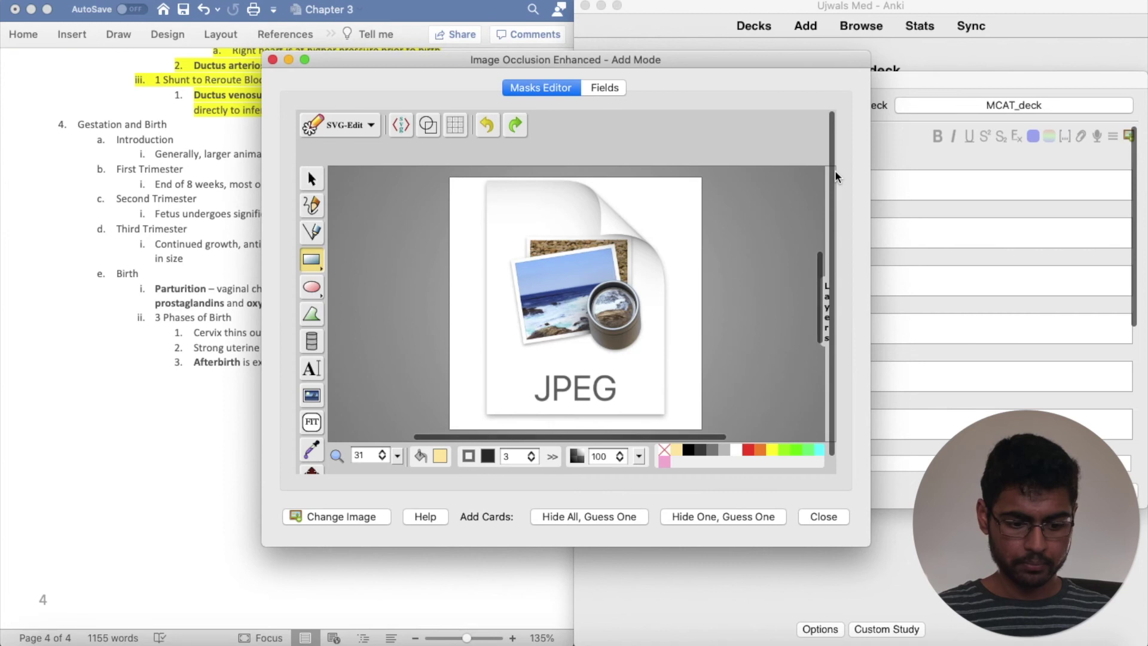
pyautogui.click(345, 515)
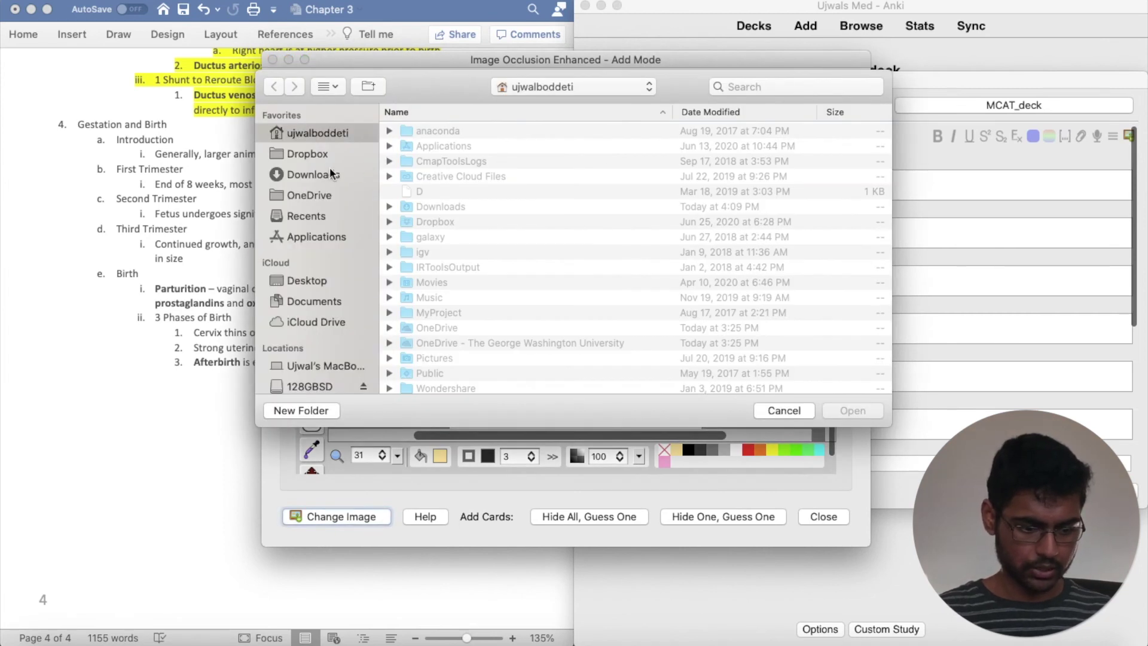
pyautogui.click(321, 280)
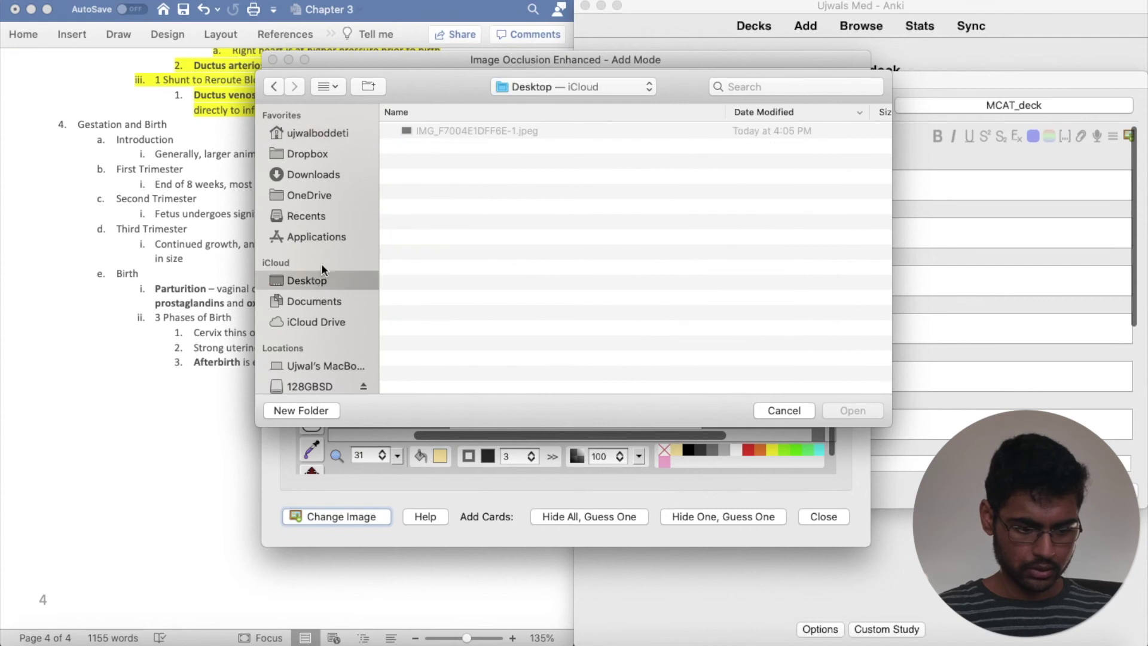
pyautogui.click(439, 124)
pyautogui.hscroll(2, 439, 126)
pyautogui.click(852, 412)
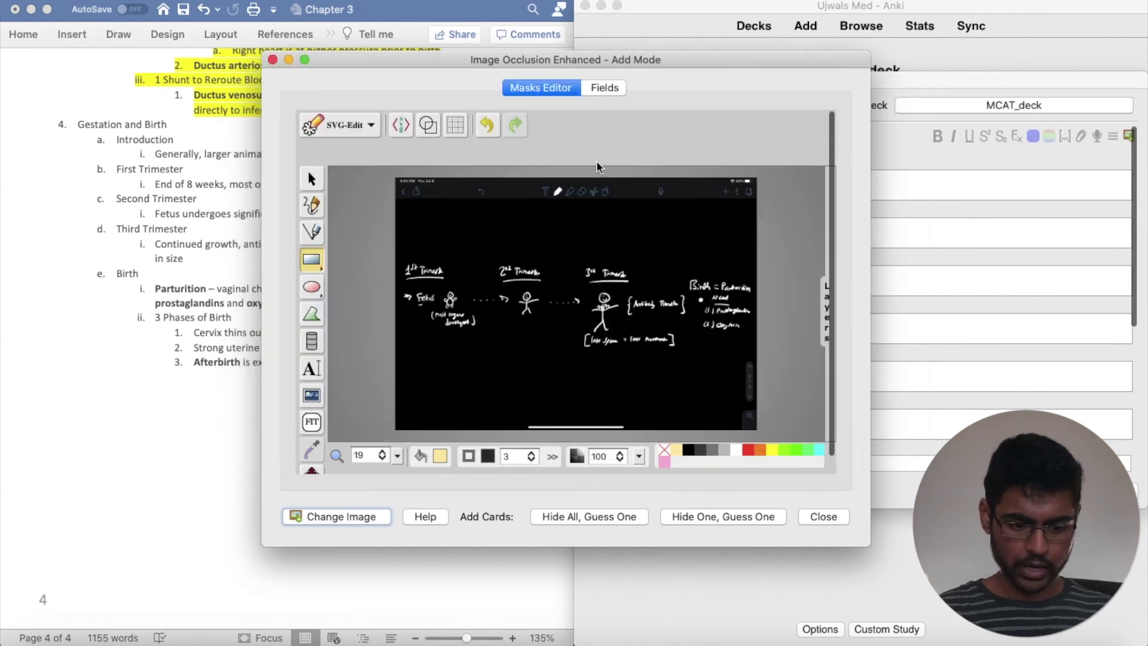
# Place the mask editor beside the Chapter 3 notes and examine the handwritten drawing of the three trimesters and birth.
pyautogui.moveTo(573, 56); pyautogui.dragTo(757, 47)
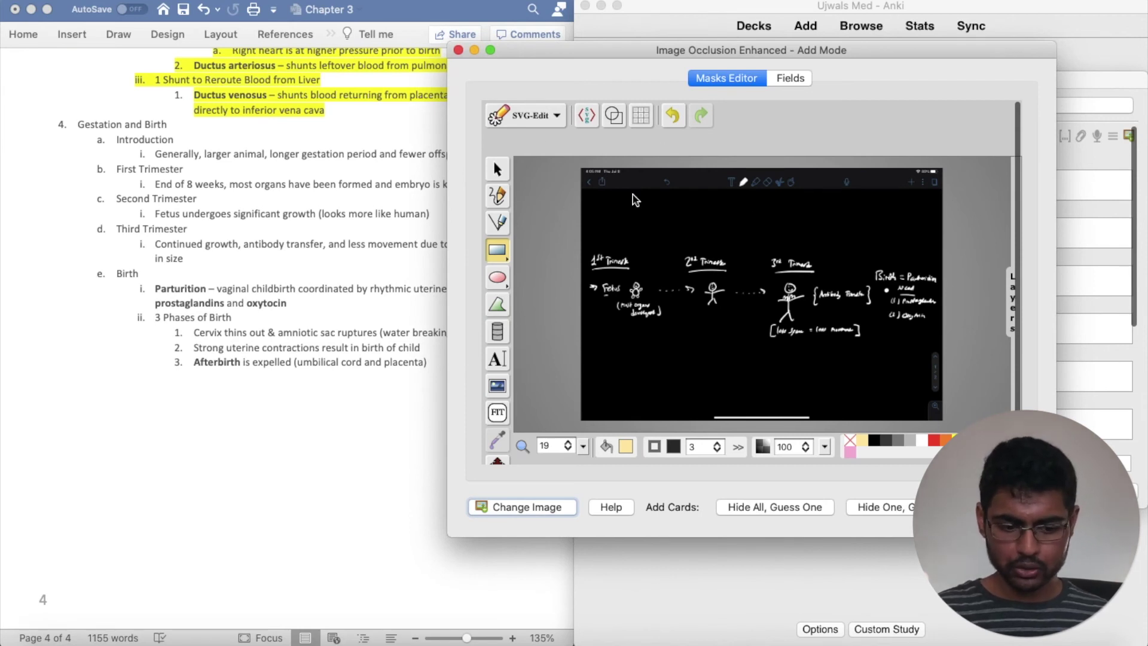
pyautogui.scroll(5, 638, 268)
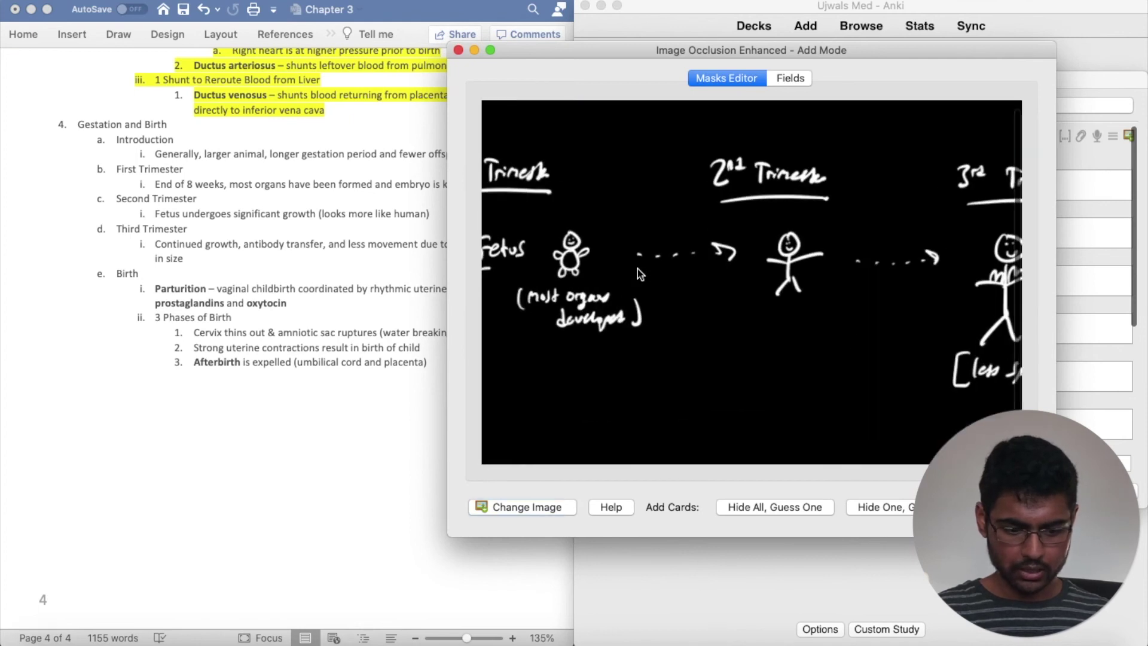
pyautogui.hscroll(3, 637, 268)
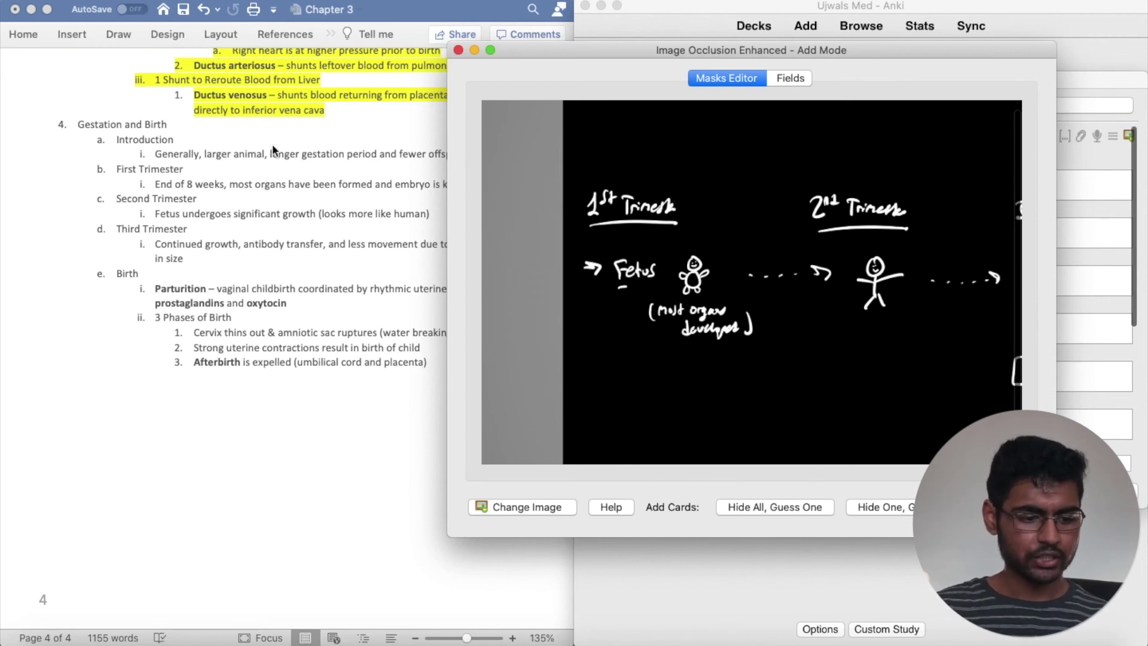
pyautogui.moveTo(552, 51); pyautogui.dragTo(680, 45)
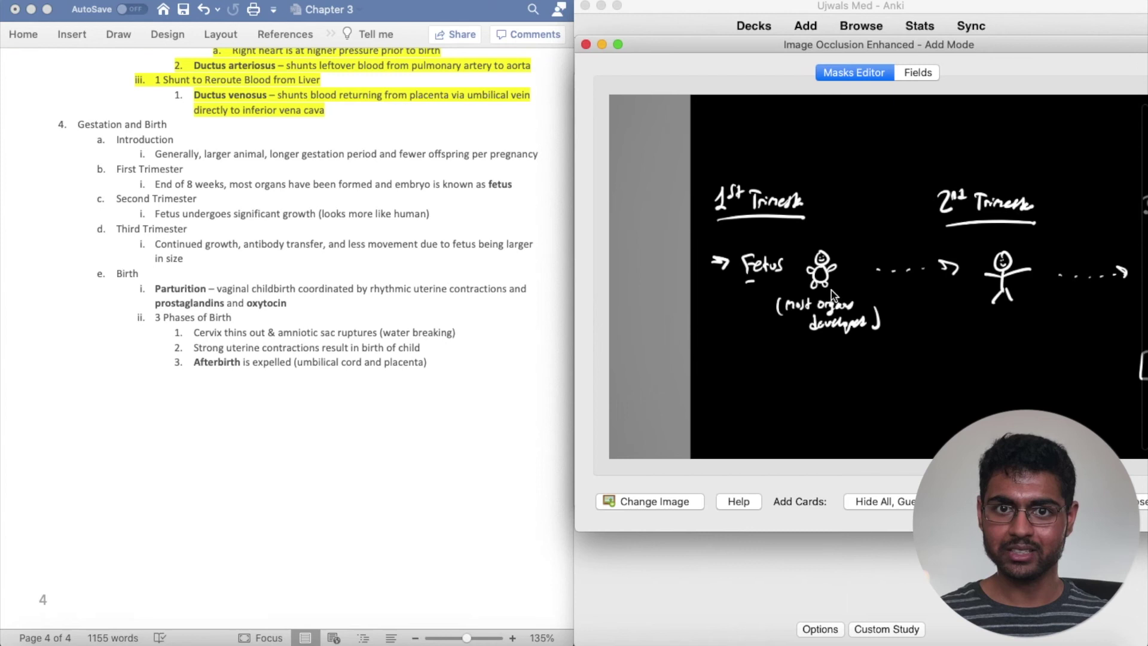
pyautogui.hscroll(5, 831, 290)
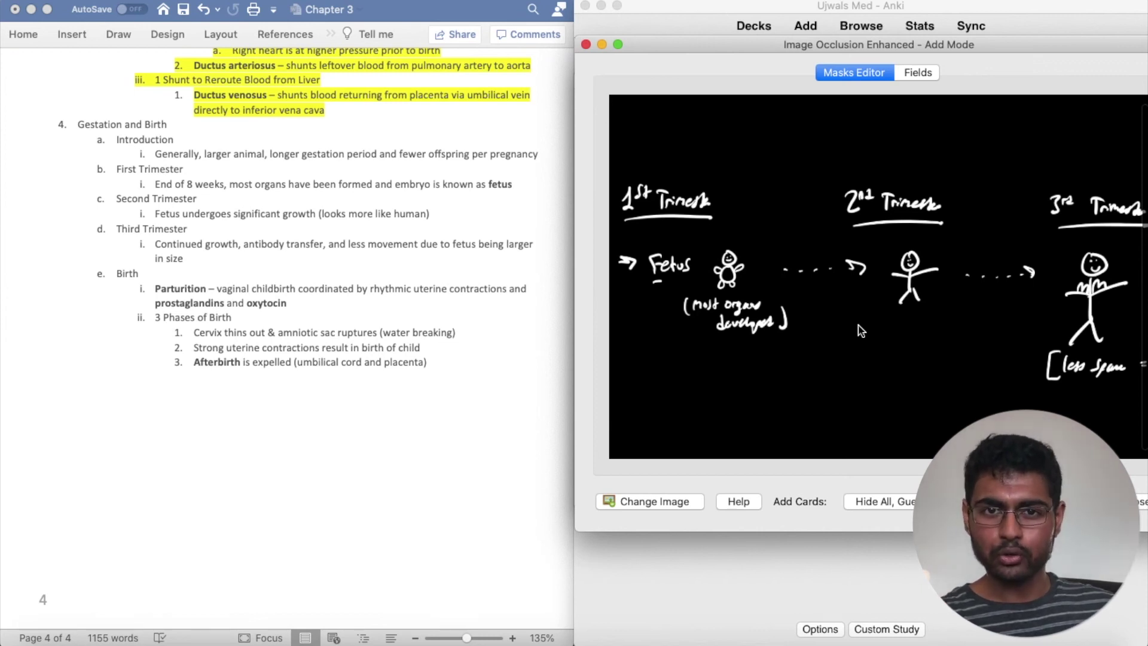
pyautogui.hscroll(10, 861, 331)
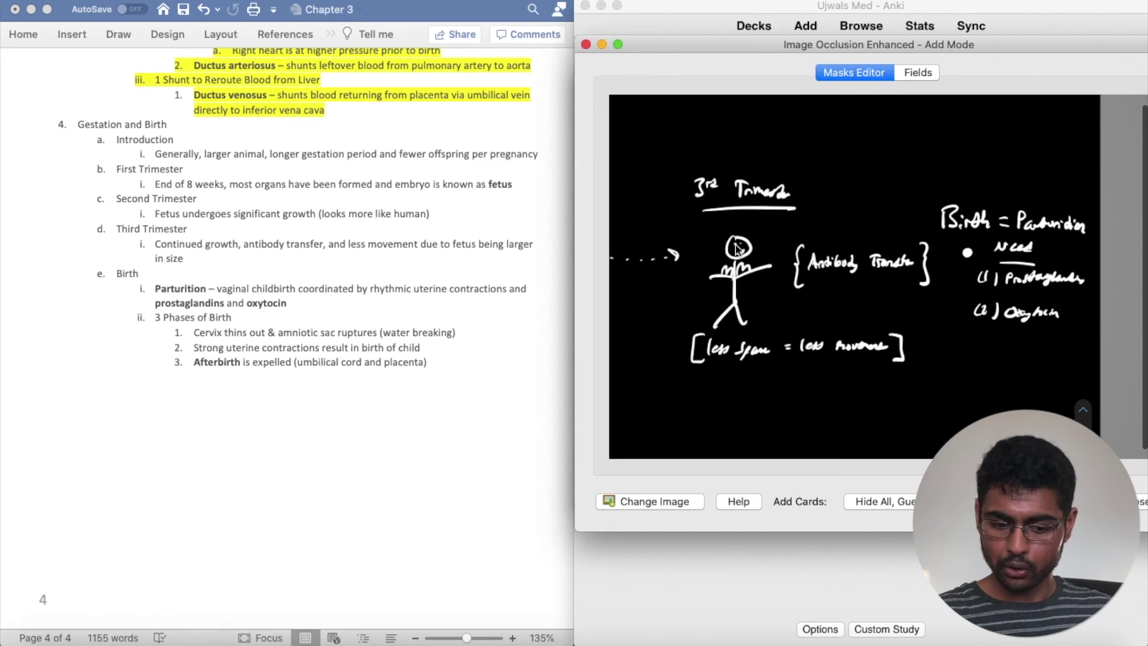
pyautogui.scroll(-2, 728, 302)
pyautogui.scroll(1, 729, 302)
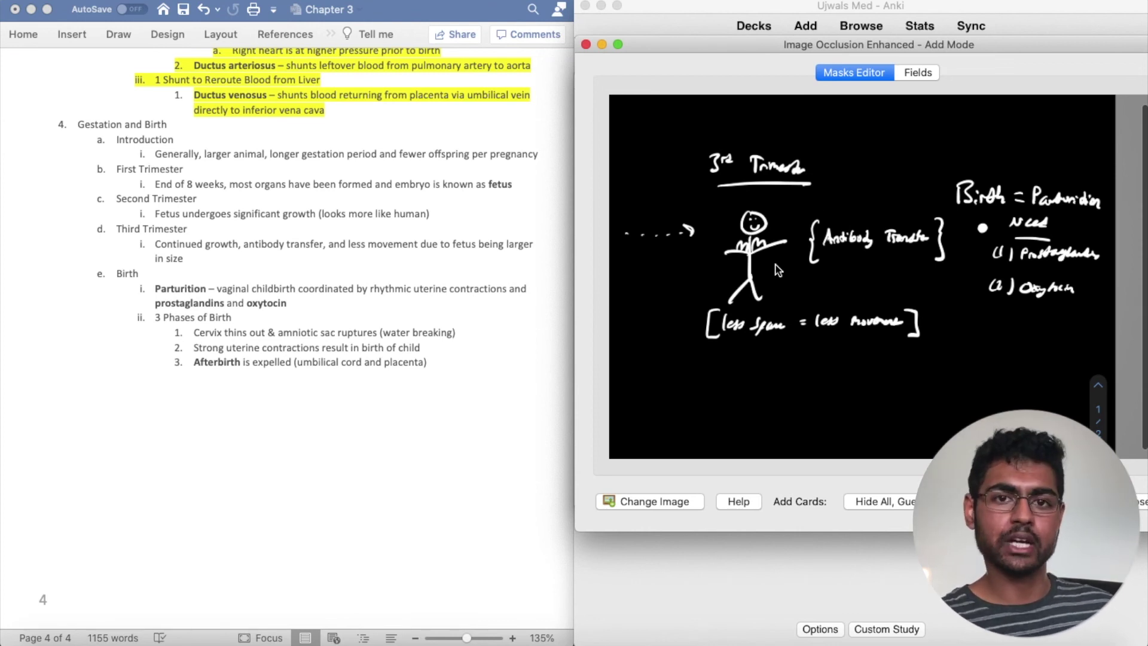
pyautogui.hscroll(3, 777, 269)
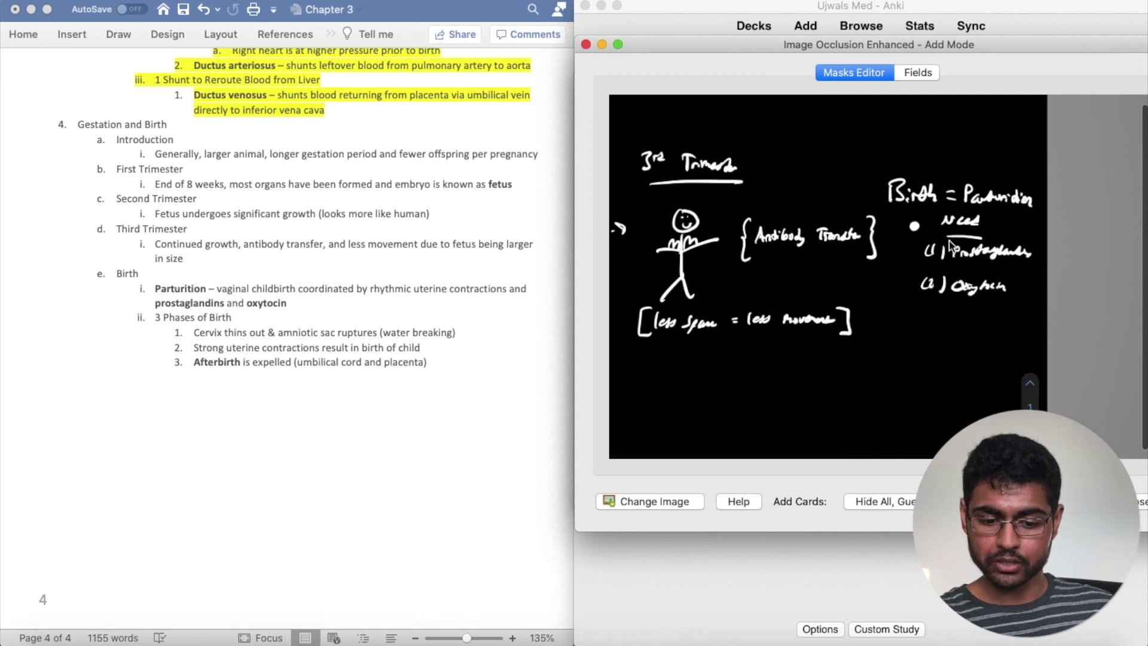
# Mask the fetus drawing and notes under 1st Trimester and the figure under 2nd Trimester with separate rectangles.
pyautogui.hscroll(-10, 970, 311)
pyautogui.hscroll(-4, 970, 311)
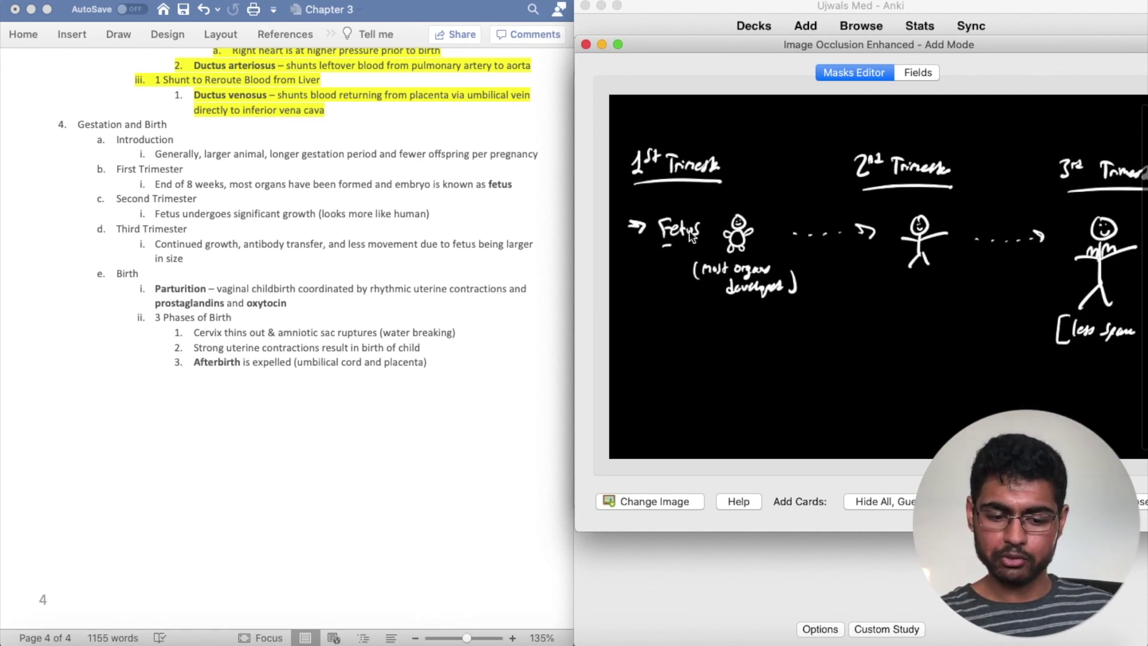
pyautogui.moveTo(618, 199)
pyautogui.mouseDown()
pyautogui.moveTo(814, 275)
pyautogui.moveTo(833, 320)
pyautogui.mouseUp()
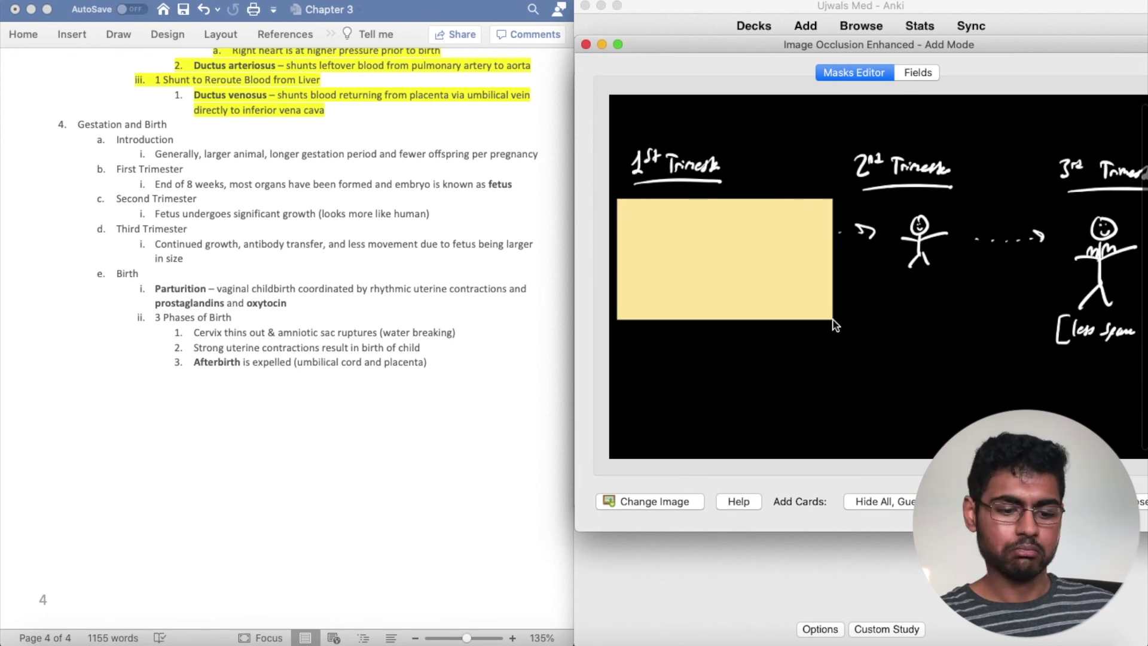
pyautogui.moveTo(863, 203)
pyautogui.mouseDown()
pyautogui.moveTo(955, 291)
pyautogui.moveTo(1017, 326)
pyautogui.moveTo(1016, 311)
pyautogui.mouseUp()
# Mask the 3rd Trimester figure with its antibody transfer and less space notes, and separately mask the word Parturition beside Birth.
pyautogui.hscroll(9, 1016, 311)
pyautogui.hscroll(2, 1015, 311)
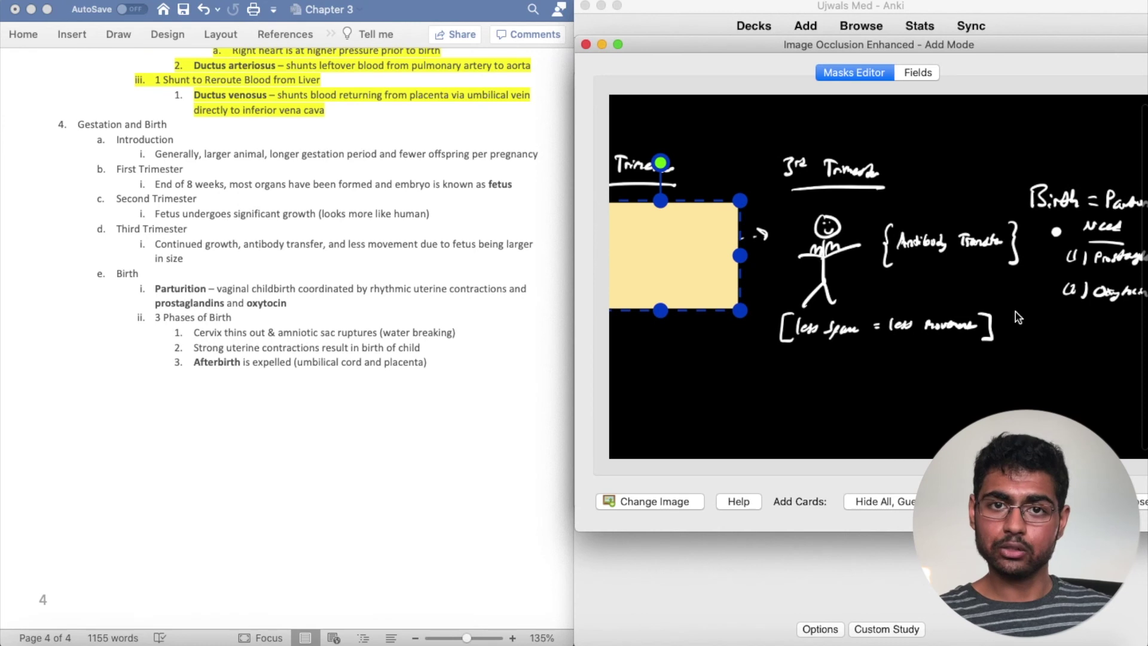
pyautogui.scroll(-3, 1015, 311)
pyautogui.hscroll(3, 1016, 311)
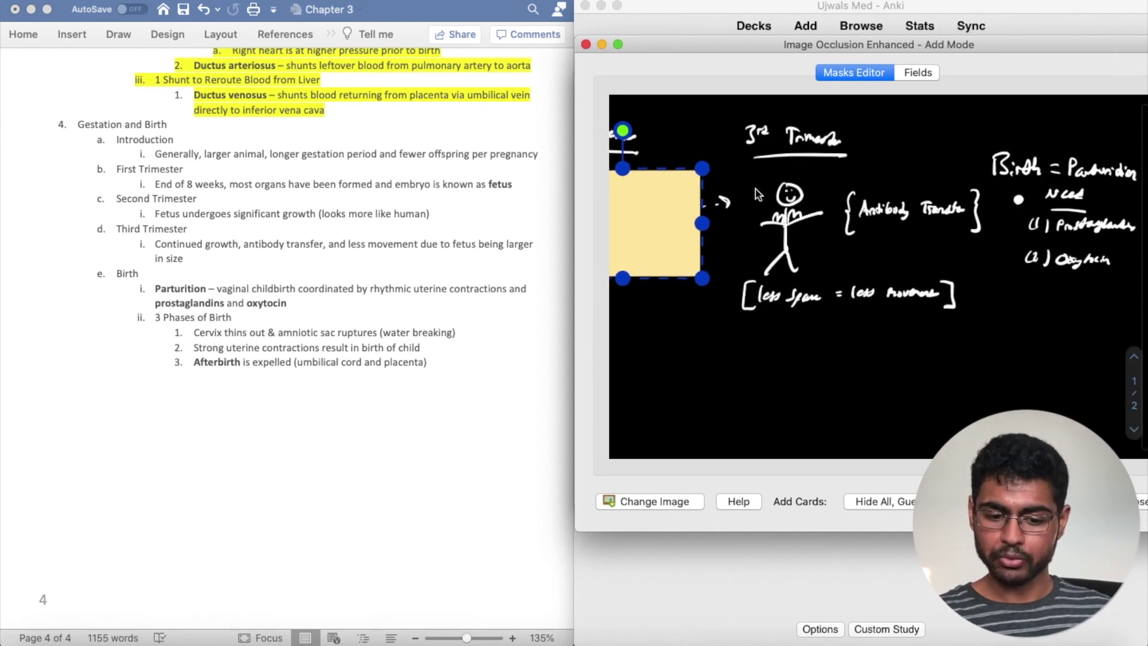
pyautogui.hscroll(5, 743, 181)
pyautogui.moveTo(661, 183); pyautogui.dragTo(926, 328)
pyautogui.moveTo(998, 160); pyautogui.dragTo(1087, 191)
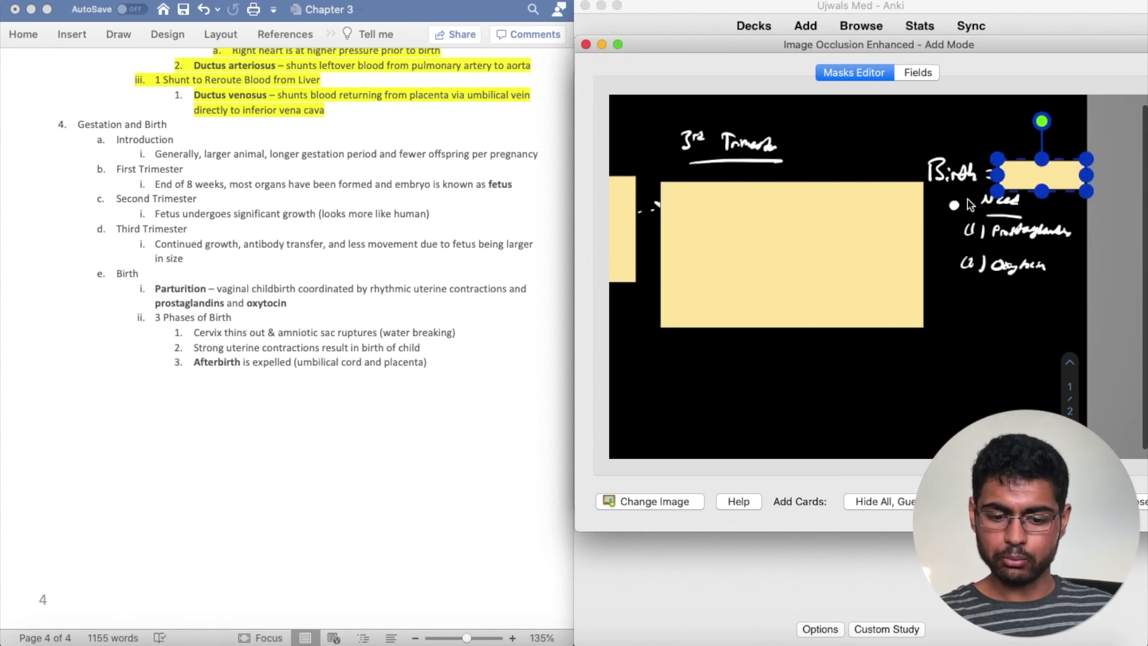
pyautogui.moveTo(949, 193); pyautogui.dragTo(963, 213)
pyautogui.press('super+z')
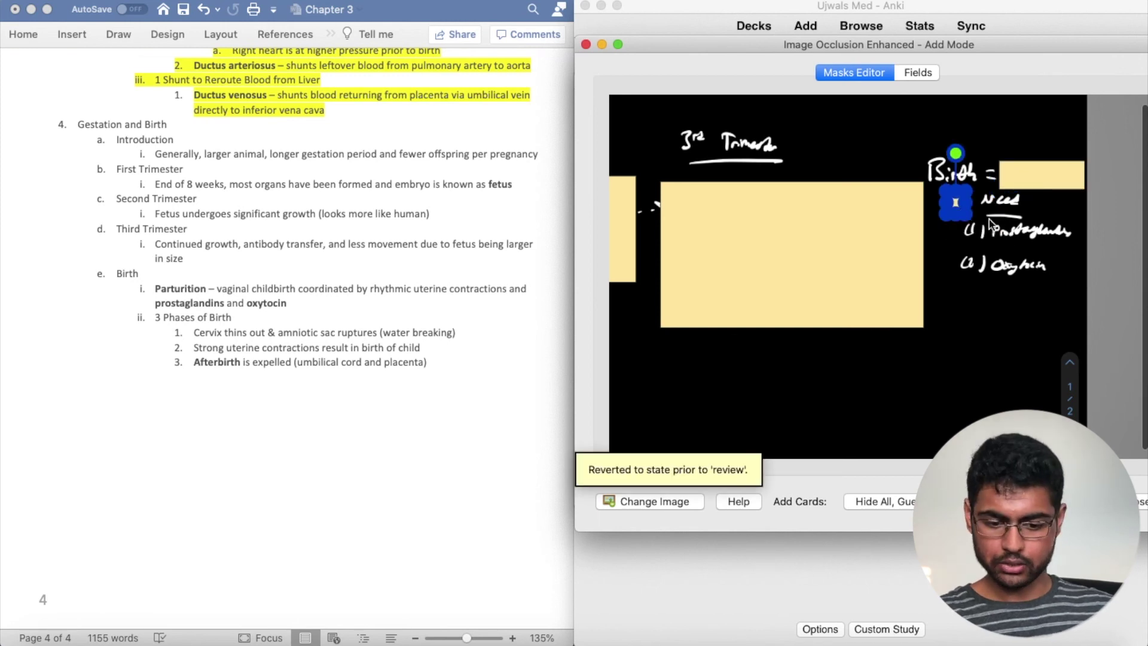
pyautogui.moveTo(1021, 40); pyautogui.dragTo(967, 44)
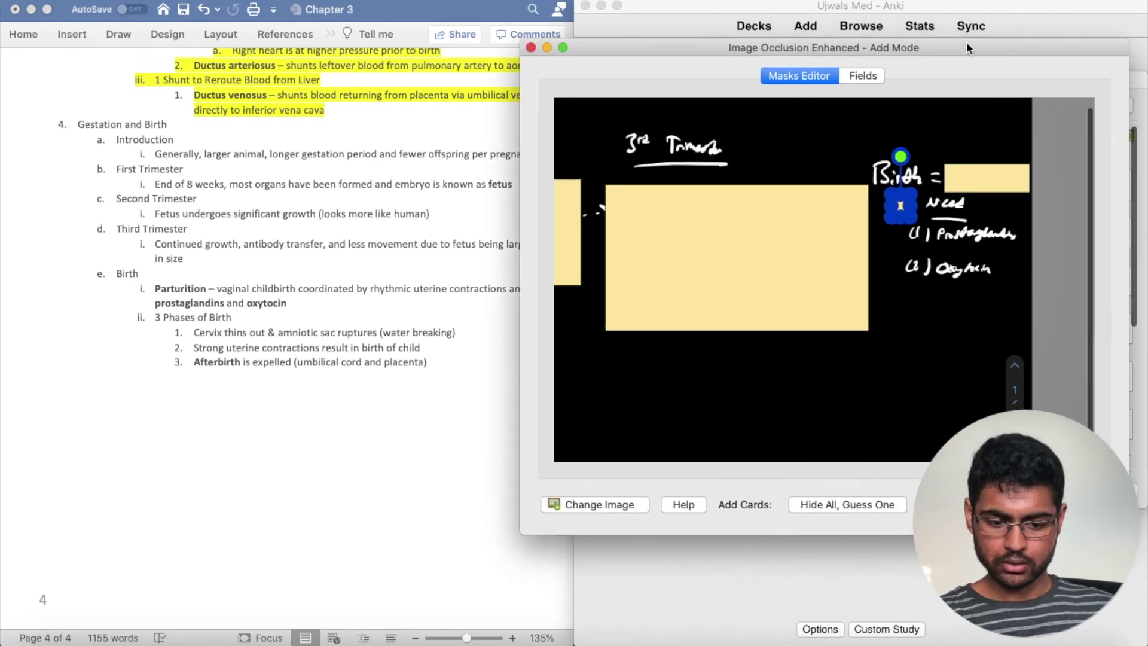
pyautogui.press('Delete')
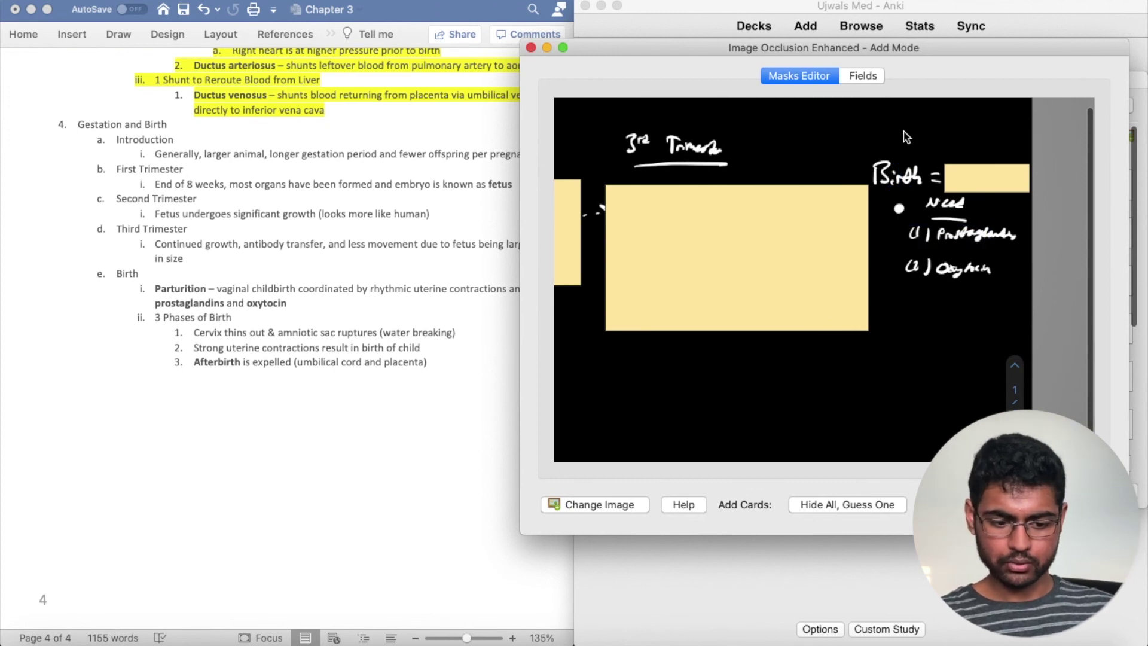
# Mask Prostaglandins and Oxytocin in the Birth list separately and add the image occlusion cards as Hide All, Guess One.
pyautogui.scroll(-5, 735, 264)
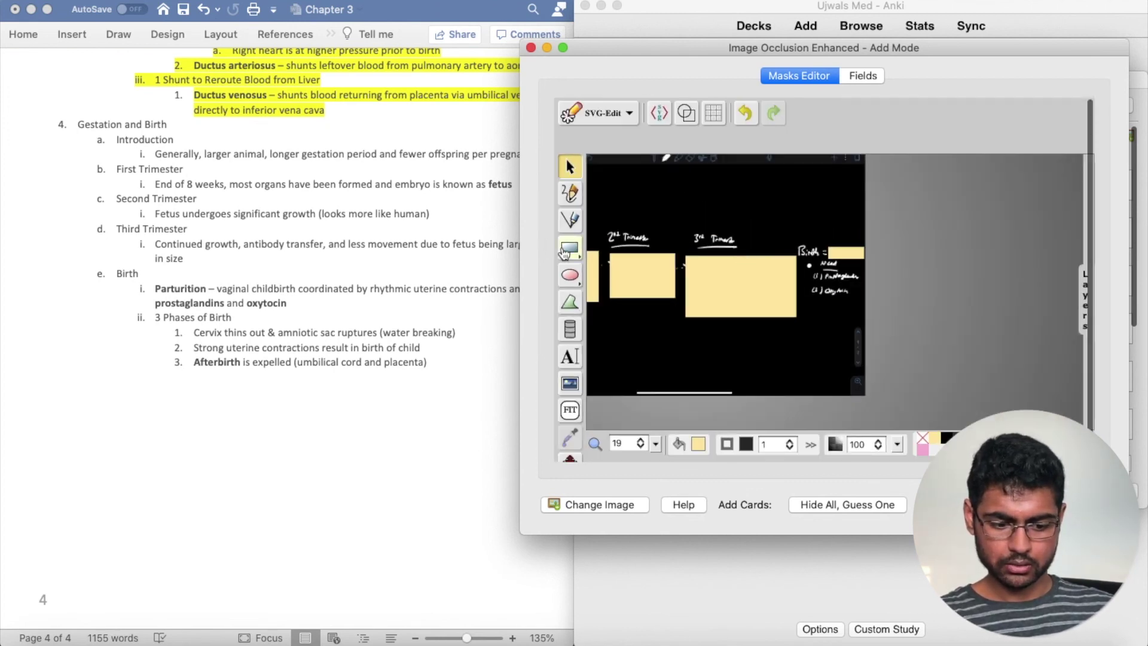
pyautogui.scroll(5, 814, 282)
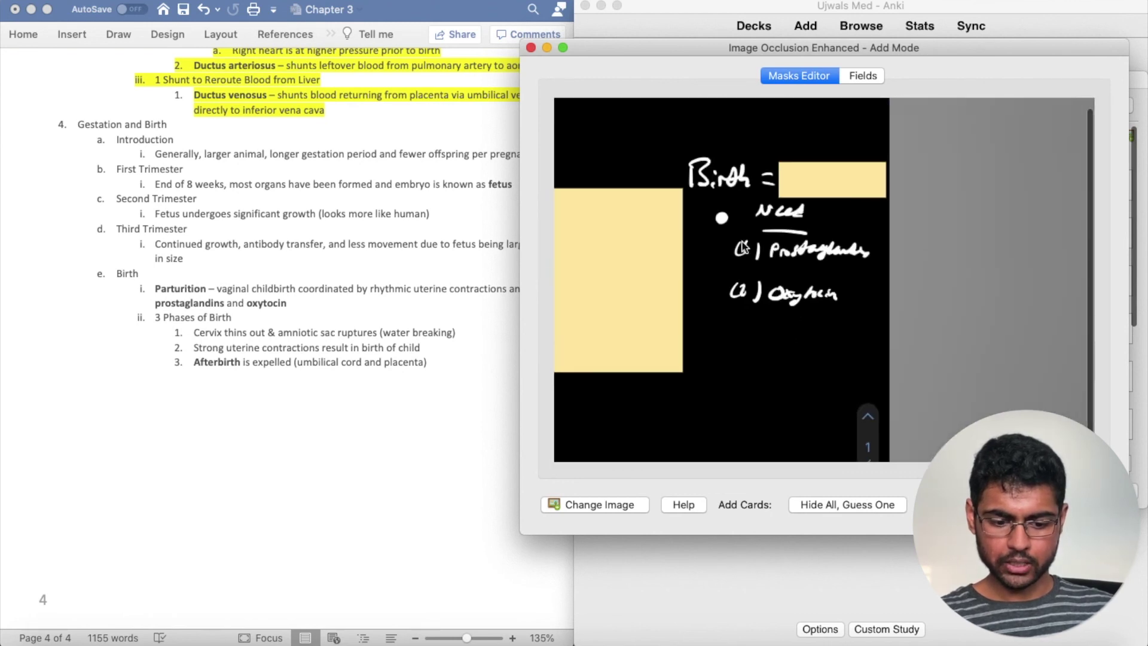
pyautogui.moveTo(770, 239); pyautogui.dragTo(873, 265)
pyautogui.moveTo(763, 282); pyautogui.dragTo(851, 307)
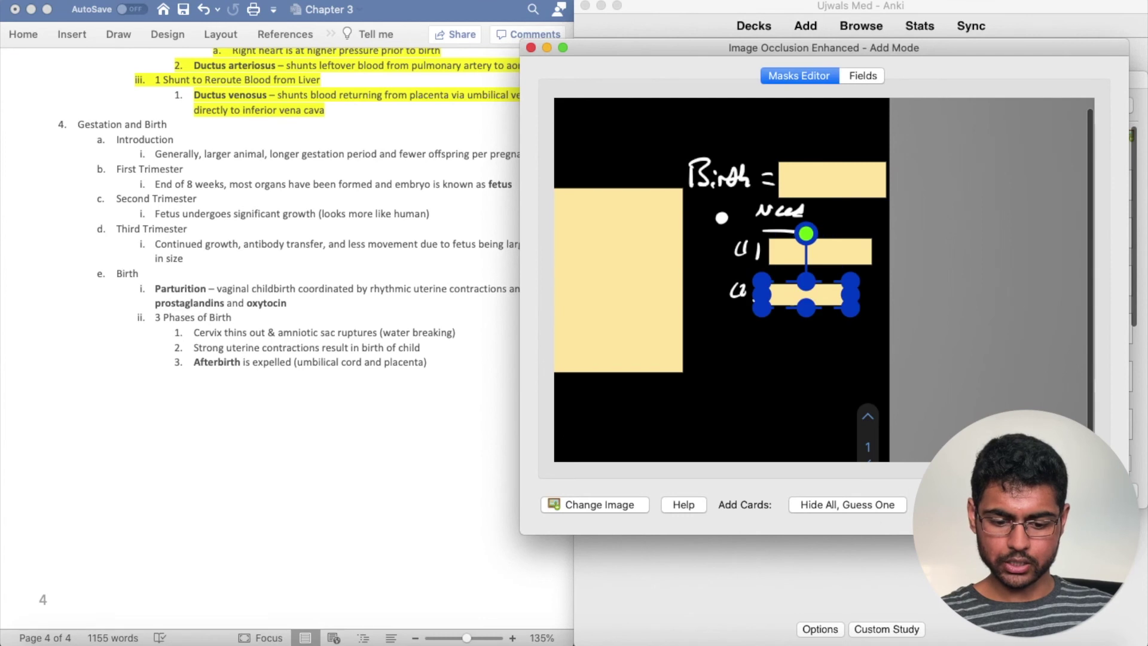
pyautogui.click(863, 503)
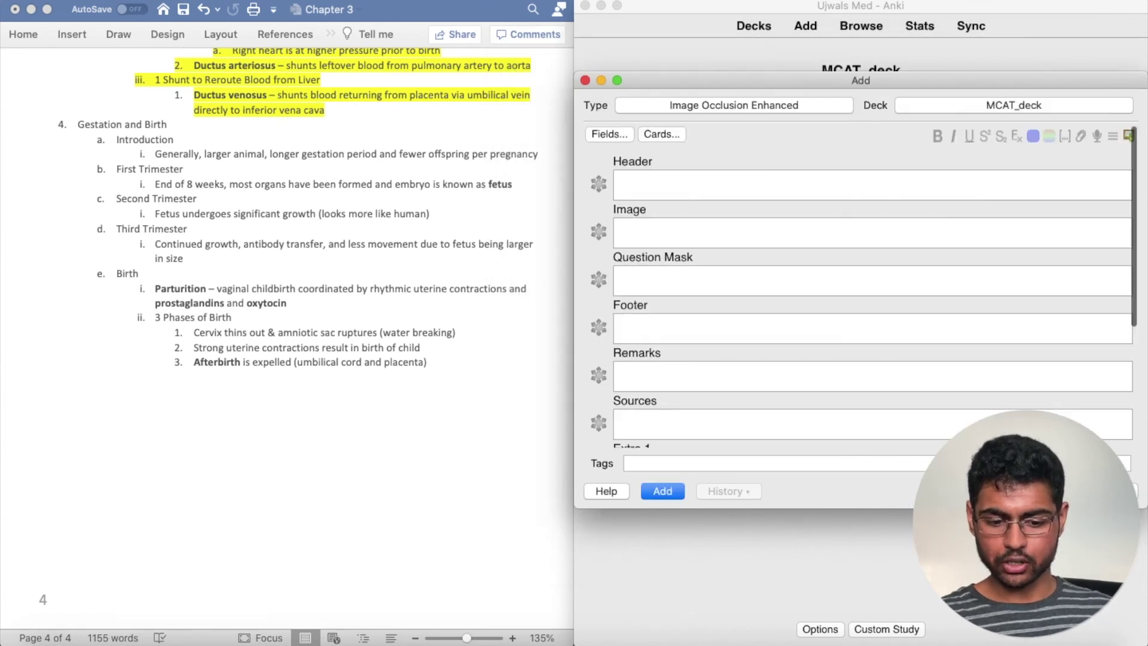
# Close the Add window and review the MCAT_deck cards through to the oxygen saturation curve card with its right-shift label masked.
pyautogui.press('Escape')
pyautogui.press('space')
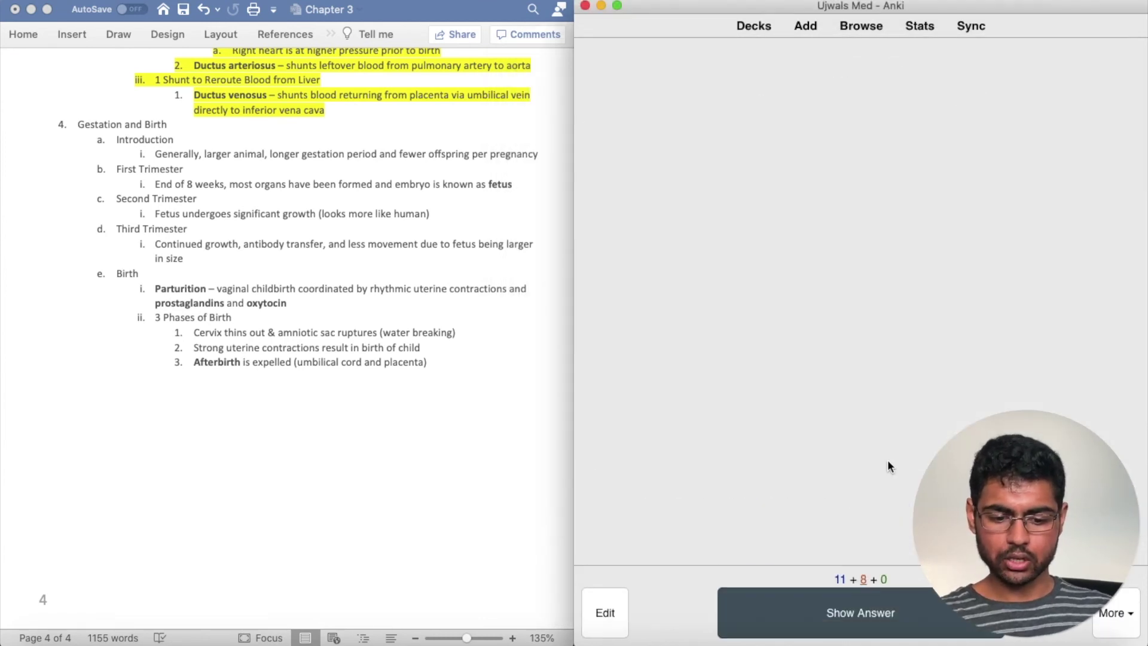
pyautogui.press('space')
pyautogui.press('space')
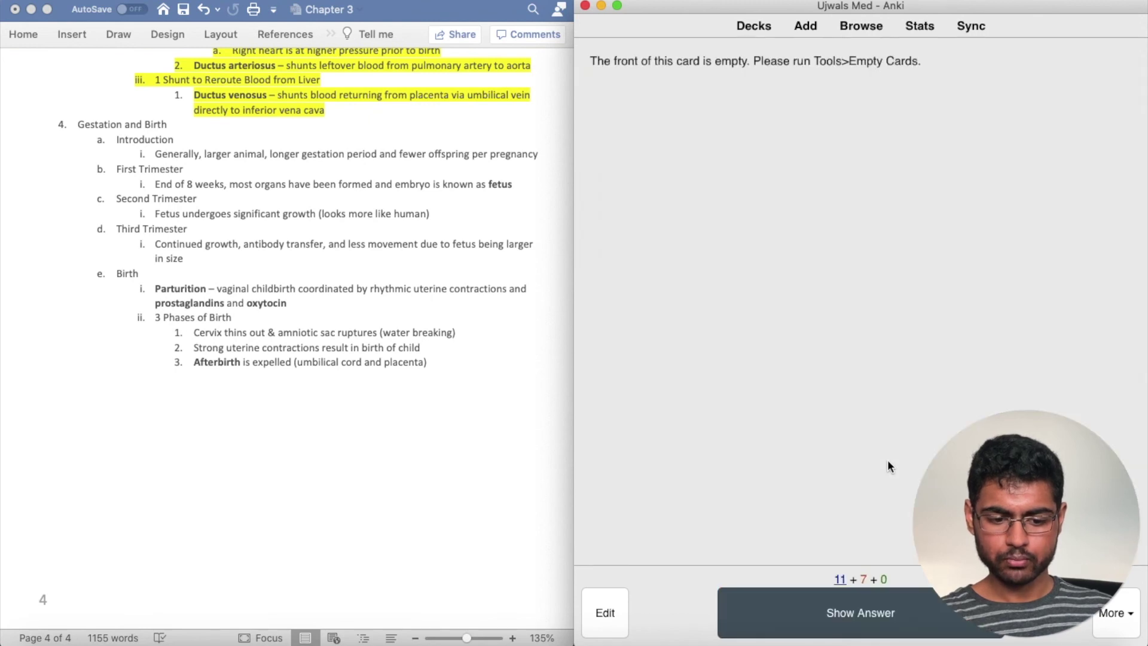
pyautogui.press('space')
pyautogui.press('space')
pyautogui.press('space')
pyautogui.press('space')
pyautogui.press('space')
pyautogui.press('space')
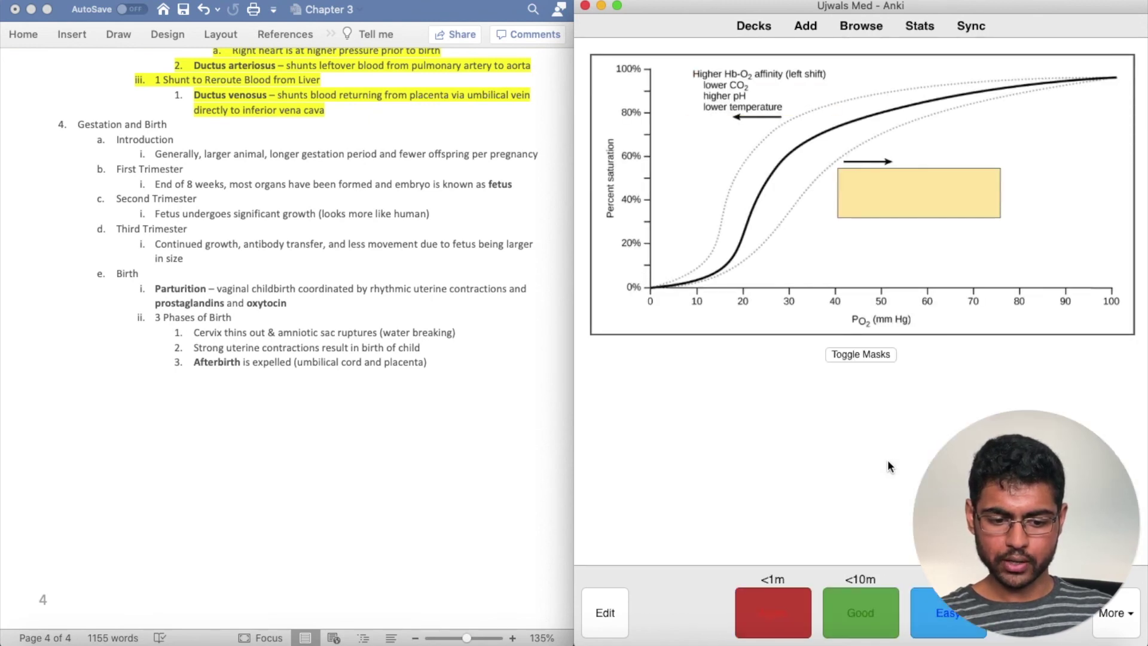